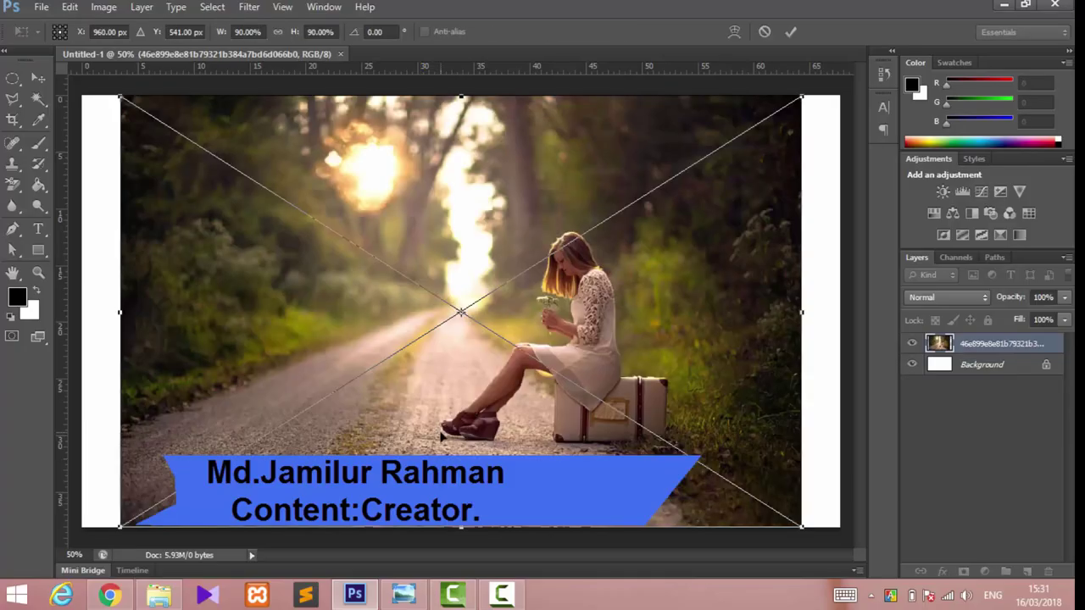
Step: Align the photo's left edge with the canvas, stretch it to 100% width, and commit
drag(528, 244, 488, 243)
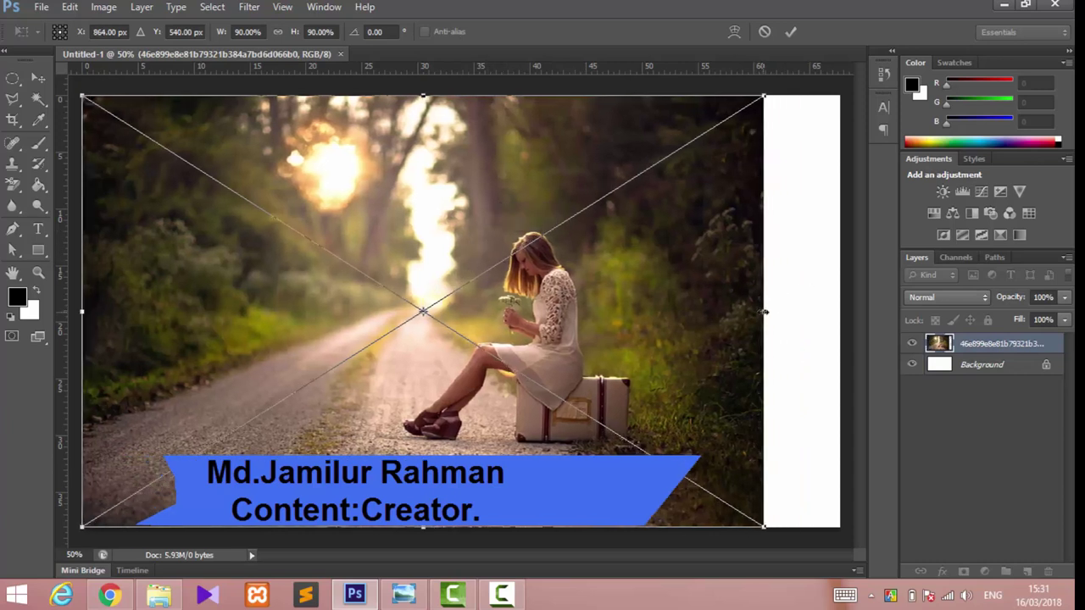
drag(770, 312, 840, 312)
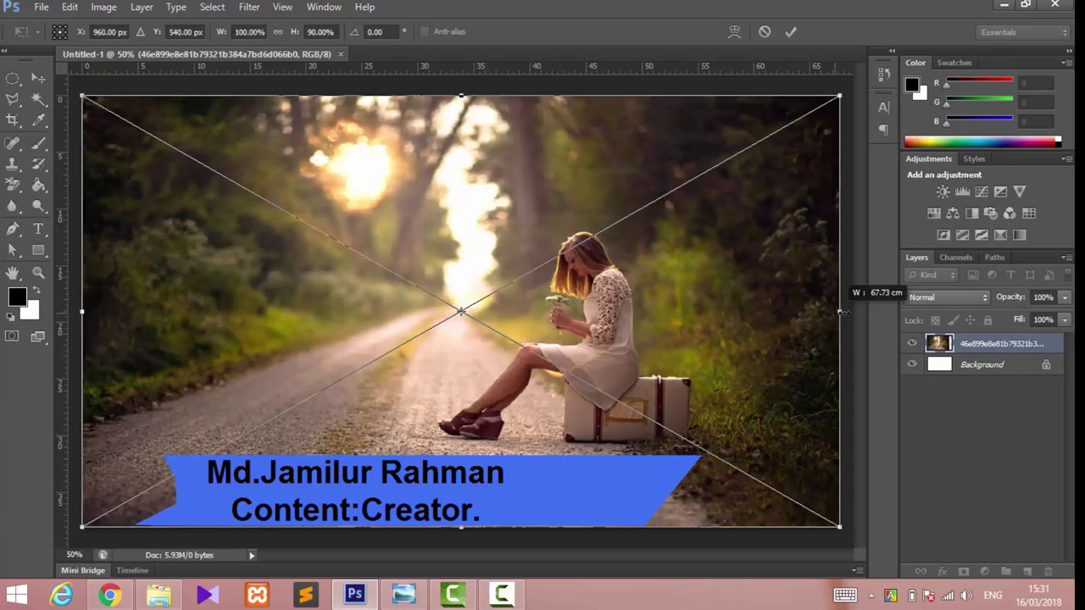
key(Return)
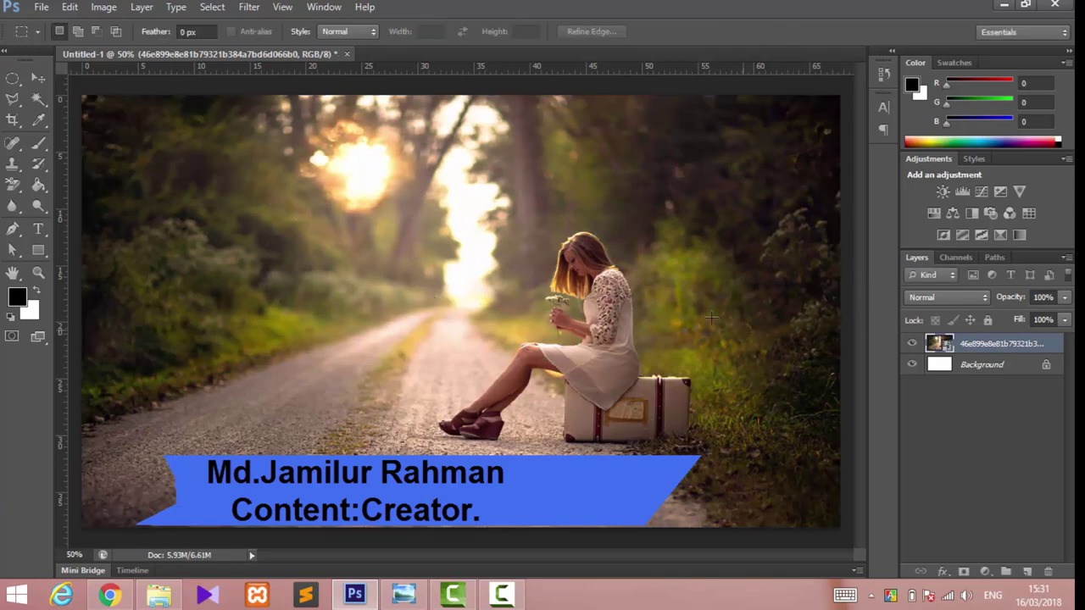
Step: Rasterize the photo layer and zoom in to about 300–400%
right_click(963, 348)
click(839, 186)
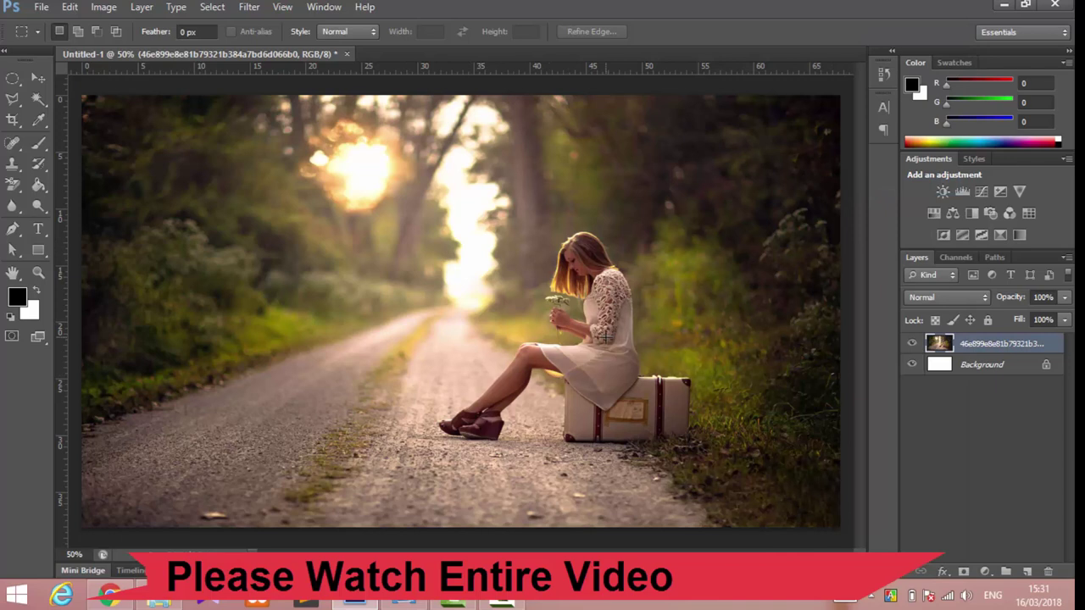
key(ctrl+plus)
key(ctrl+plus)
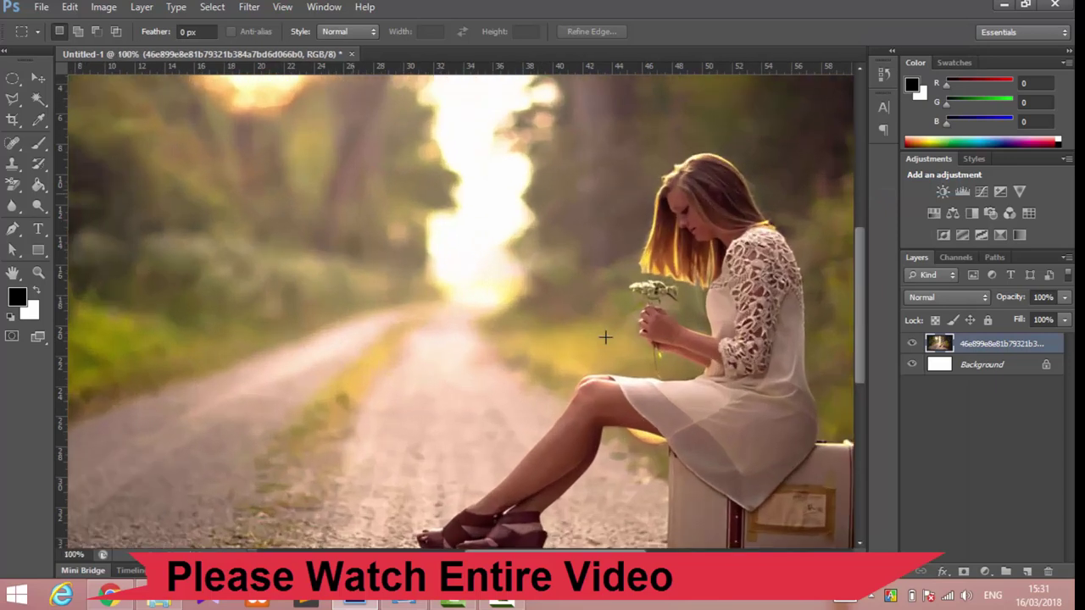
key(ctrl+plus)
key(ctrl+plus)
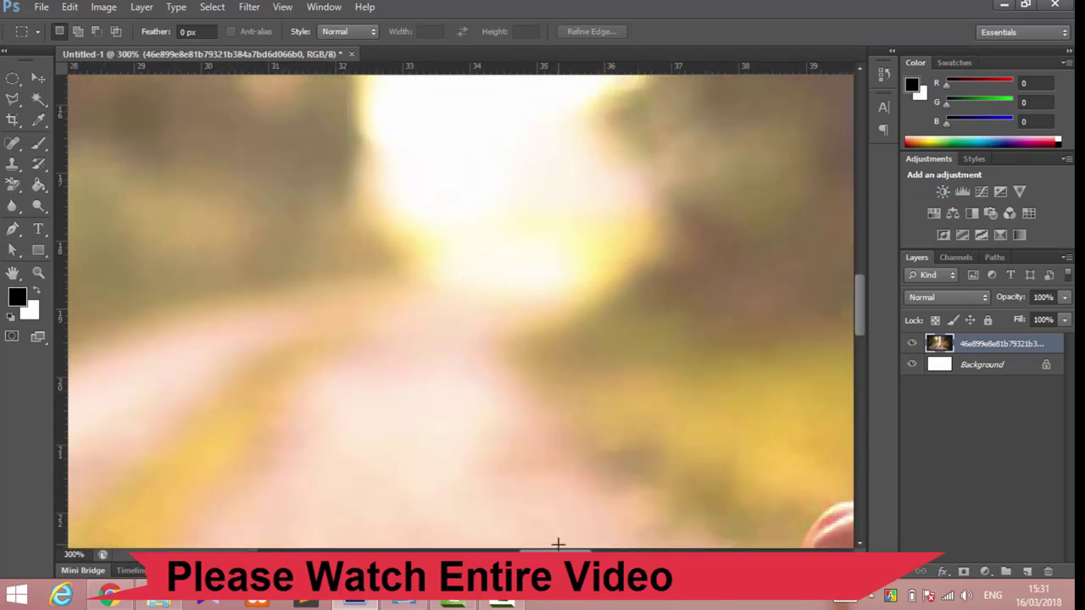
Step: Scroll the zoomed view to where the dress meets the suitcase corner
scroll(460, 312, right, 10)
scroll(461, 312, right, 2)
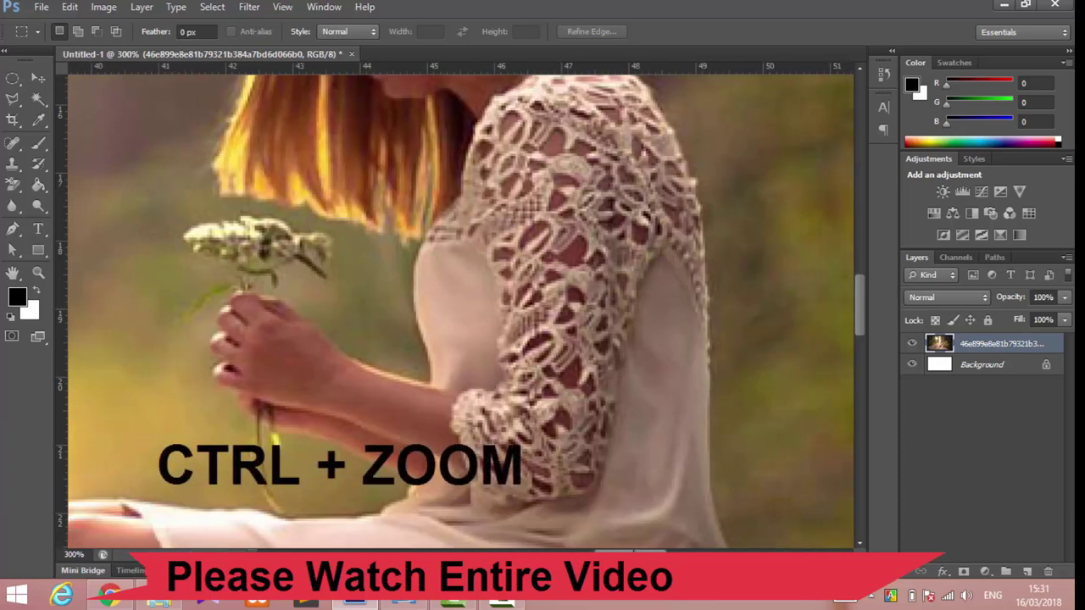
scroll(547, 379, up, 2)
scroll(547, 379, up, 2)
scroll(546, 379, down, 3)
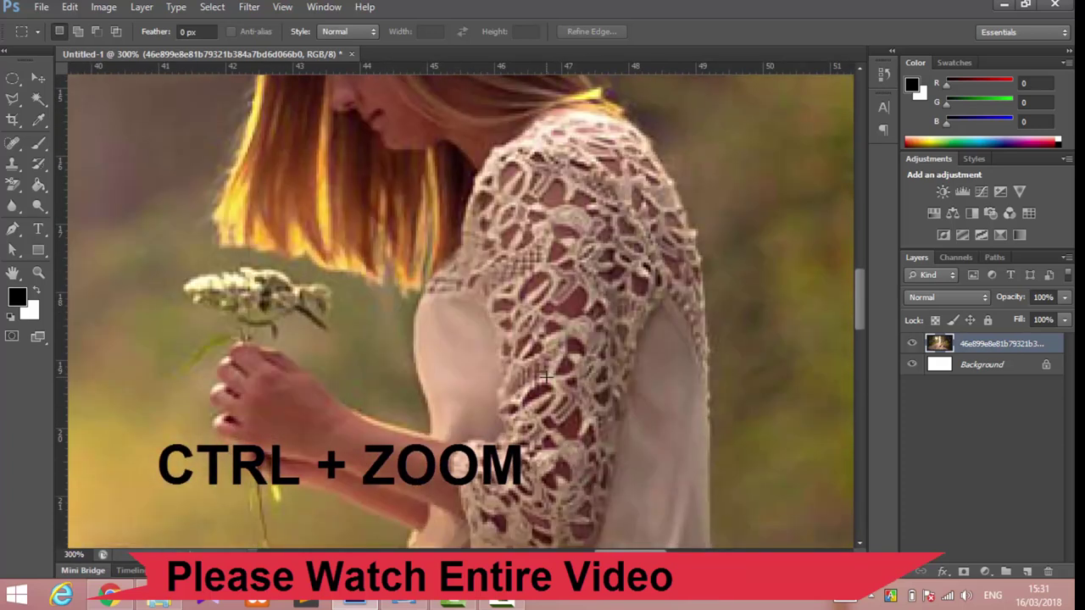
scroll(547, 377, down, 5)
scroll(546, 379, down, 4)
scroll(568, 415, down, 1)
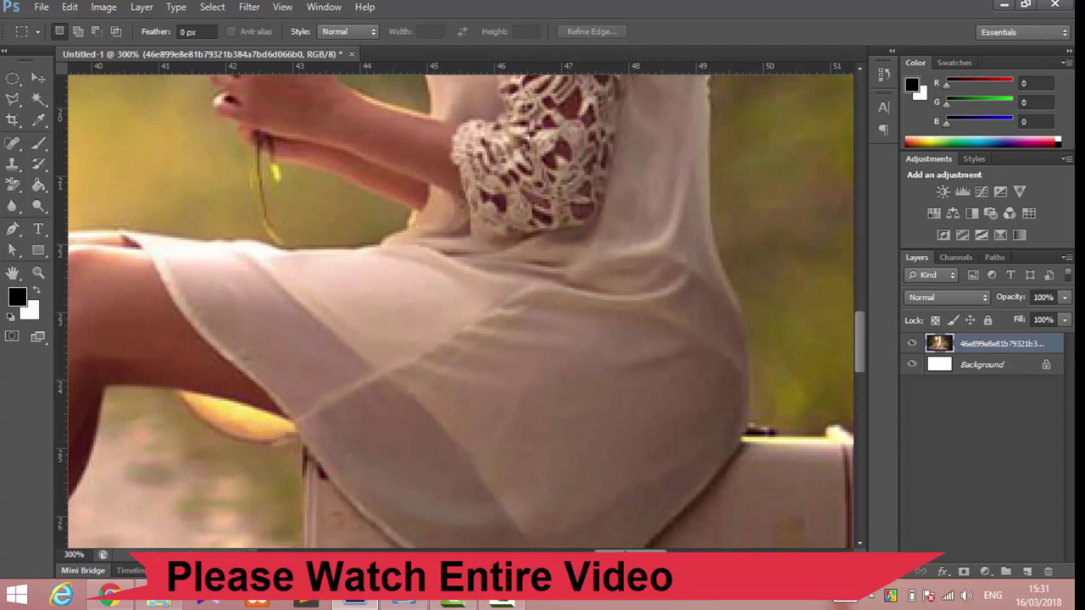
scroll(610, 543, down, 2)
scroll(576, 509, down, 4)
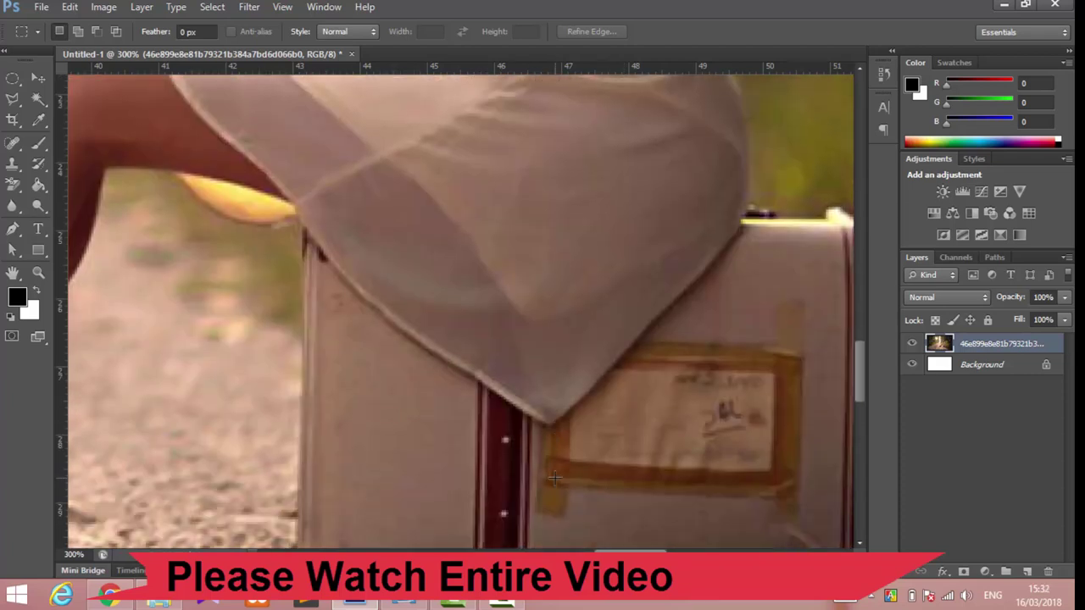
scroll(554, 478, up, 1)
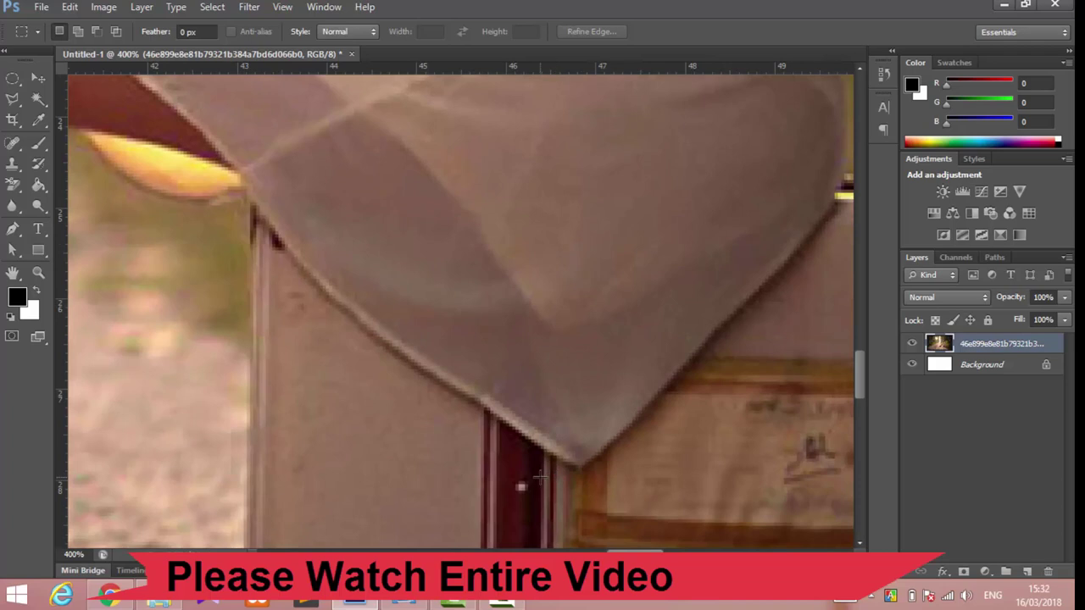
Step: With the Pen tool, trace from the dress–suitcase corner along the hem to the back corner
click(13, 228)
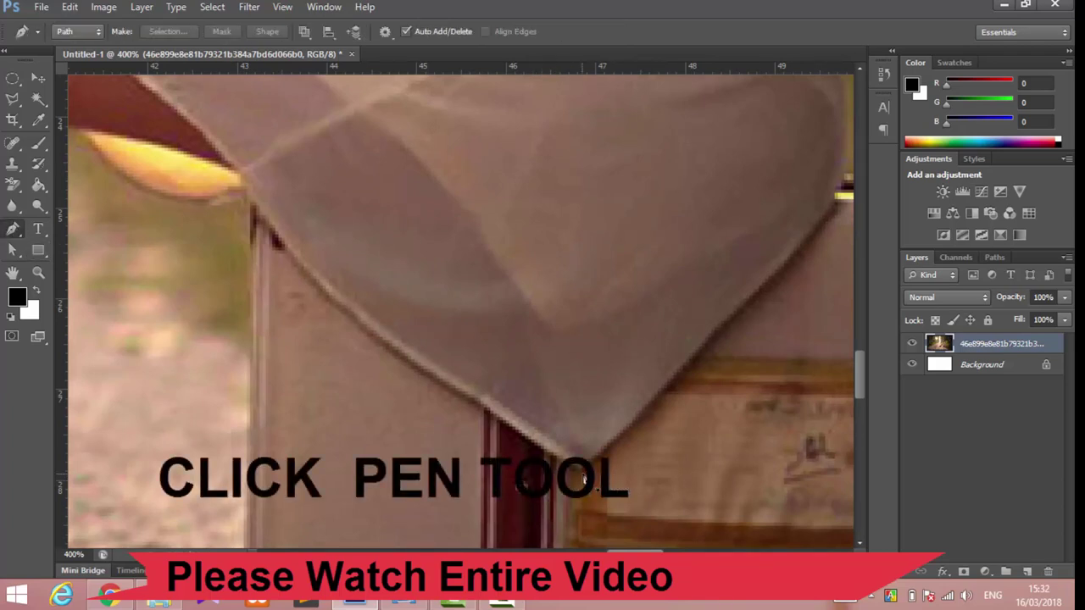
click(583, 471)
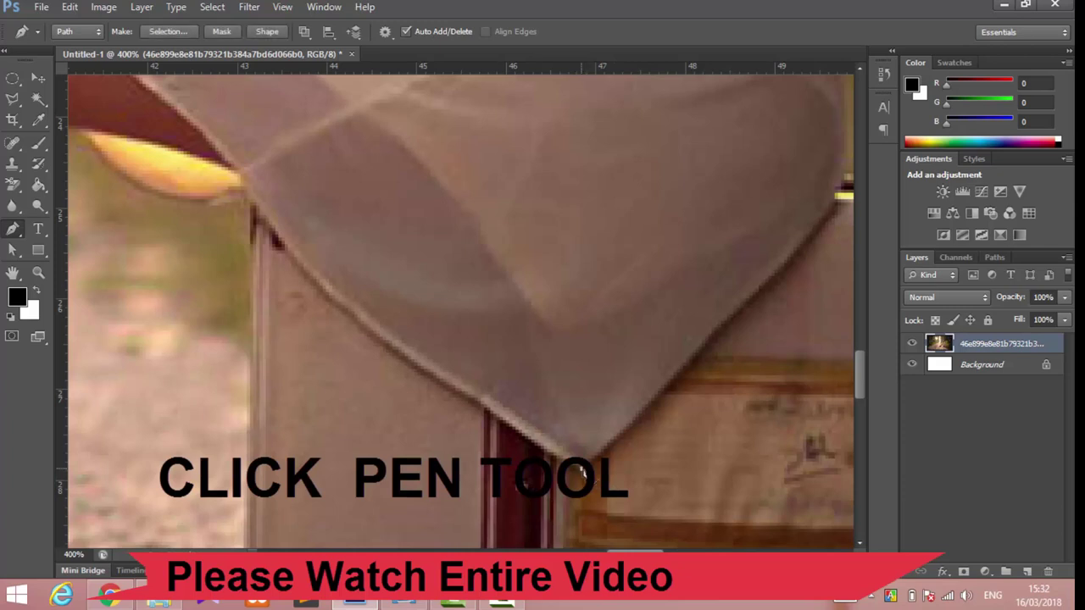
click(629, 427)
click(658, 397)
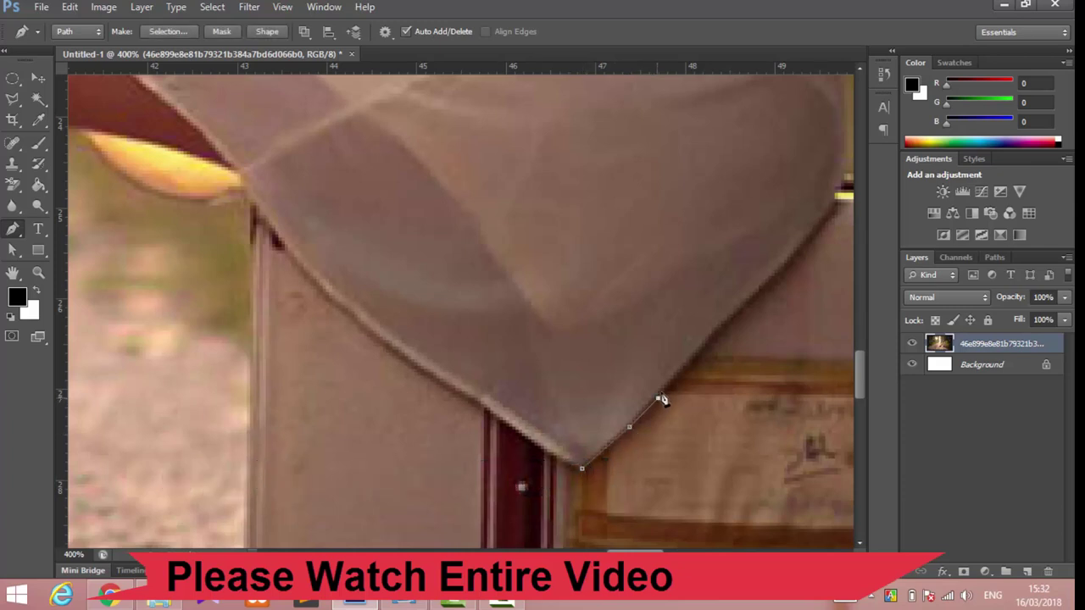
click(711, 337)
click(759, 289)
click(807, 238)
click(841, 167)
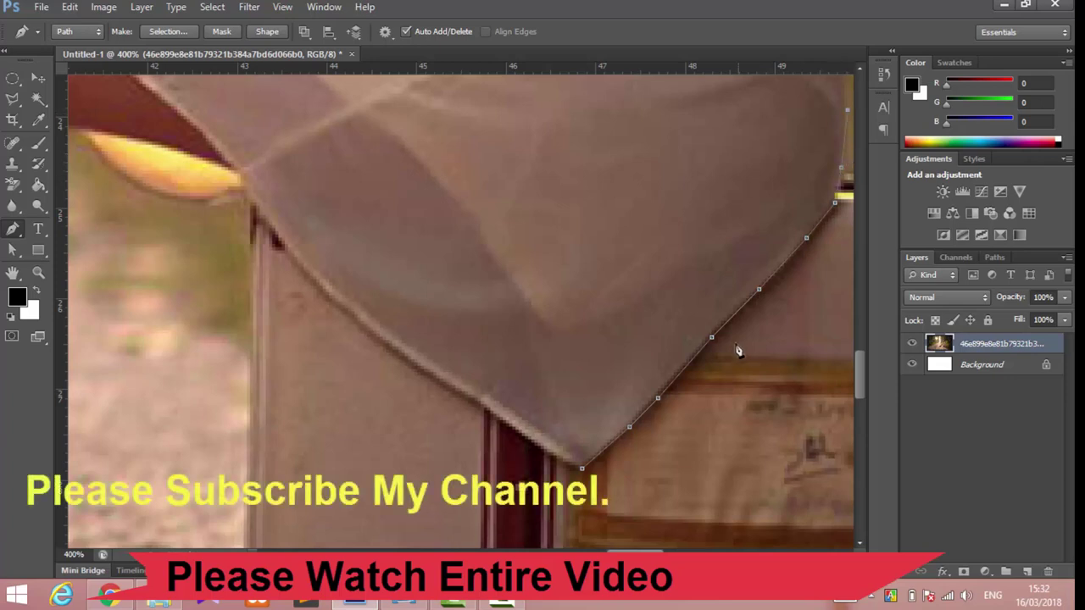
Step: Continue the path up the curved back edge of the dress
scroll(736, 355, up, 3)
scroll(735, 358, up, 1)
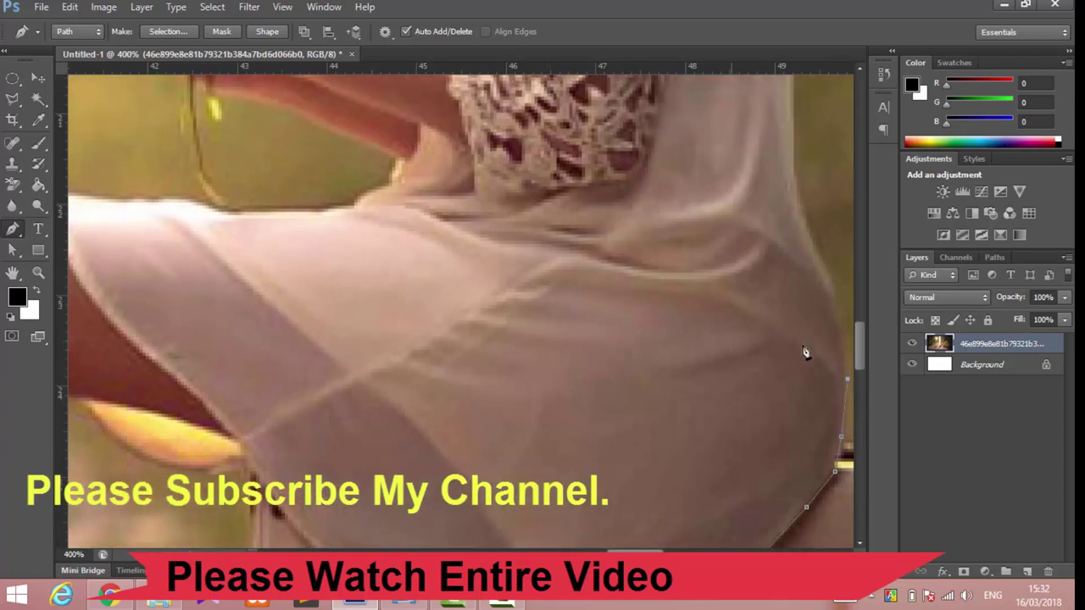
click(841, 338)
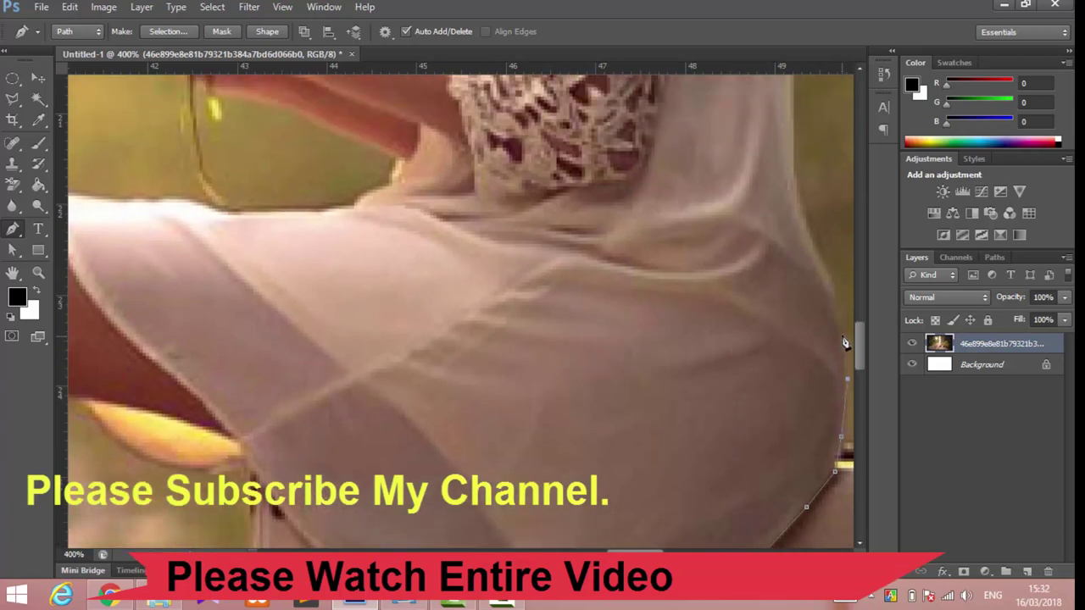
click(835, 293)
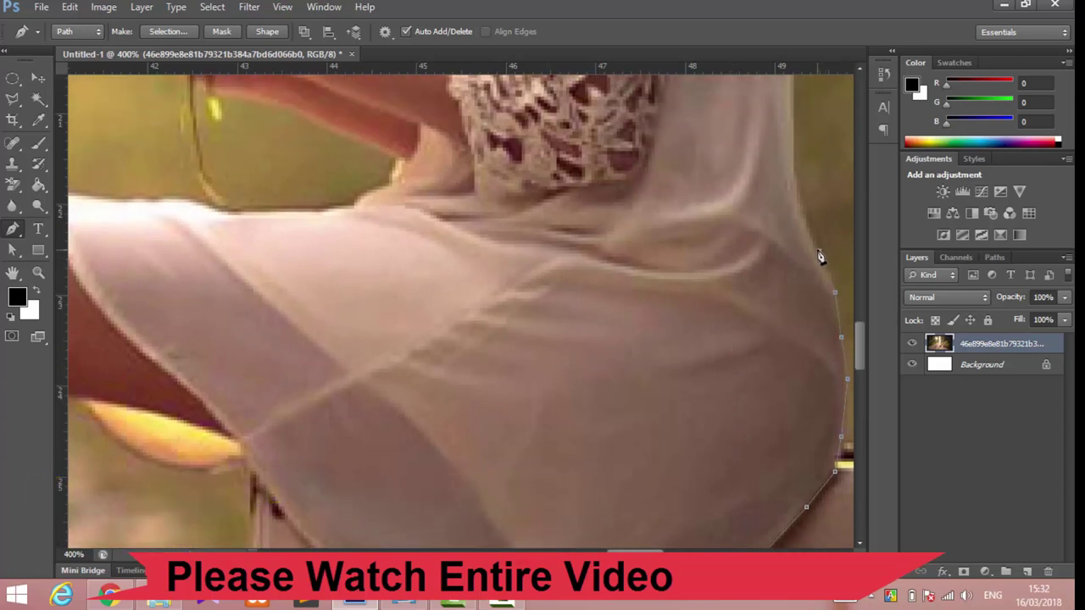
click(800, 205)
click(793, 154)
click(794, 102)
Step: Extend the path further up her back to beside the sleeve
scroll(777, 158, up, 2)
scroll(758, 235, up, 2)
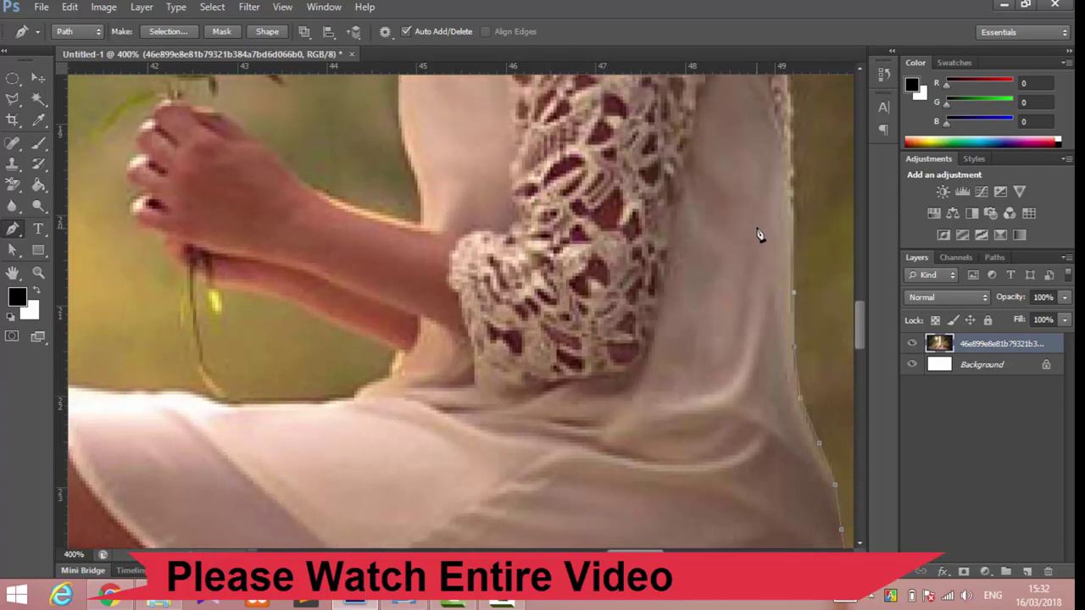
scroll(758, 235, up, 1)
click(794, 217)
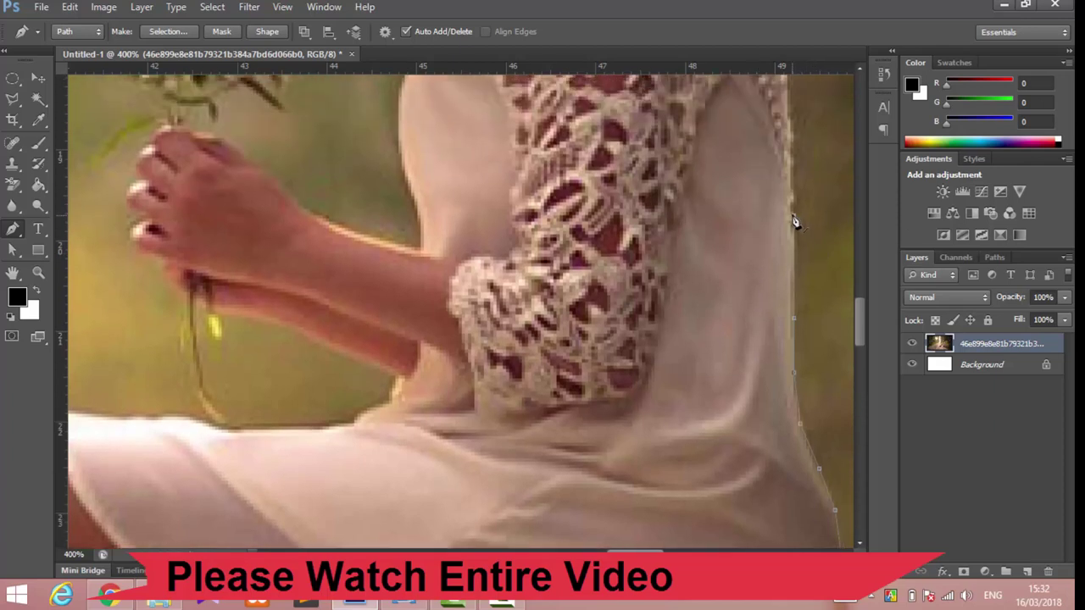
scroll(792, 208, up, 2)
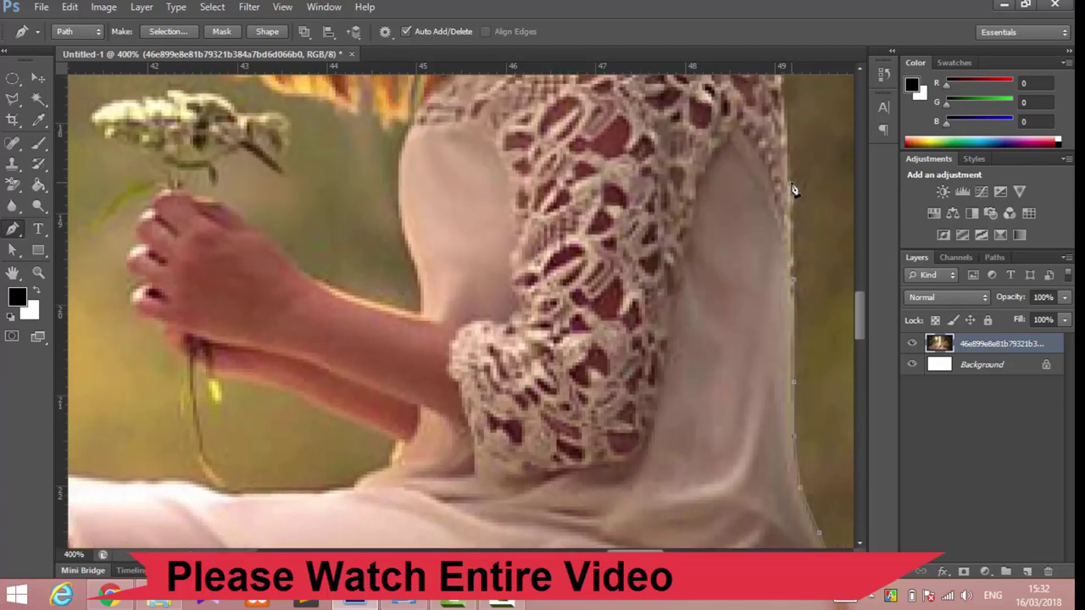
click(794, 188)
scroll(796, 199, up, 4)
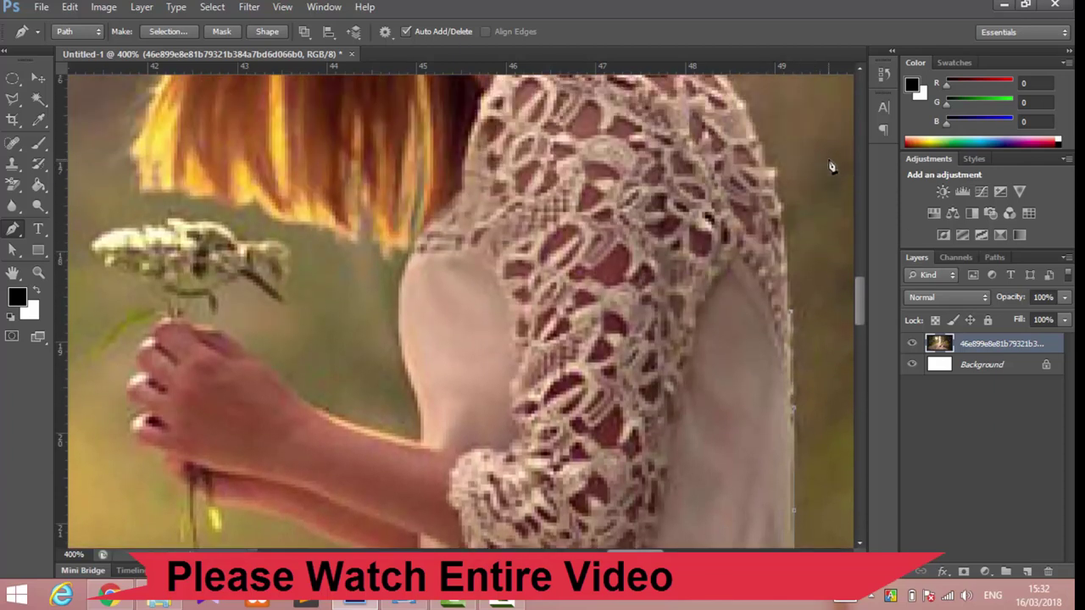
Step: Trace the path along the lace sleeve edge to the top of the sleeve
click(786, 227)
click(774, 175)
scroll(764, 151, up, 4)
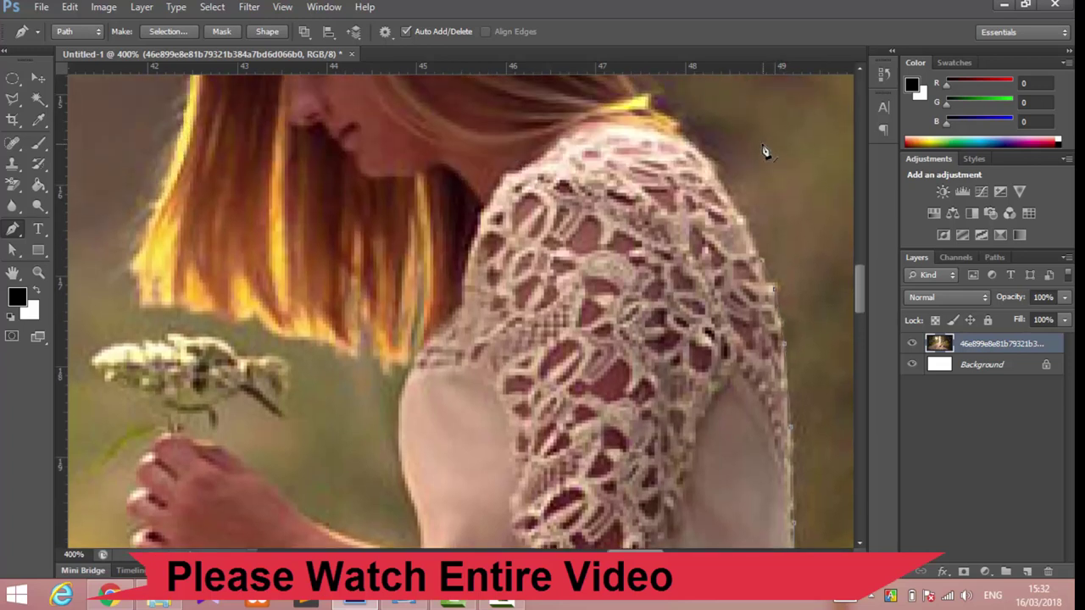
click(740, 218)
click(685, 134)
scroll(700, 150, up, 5)
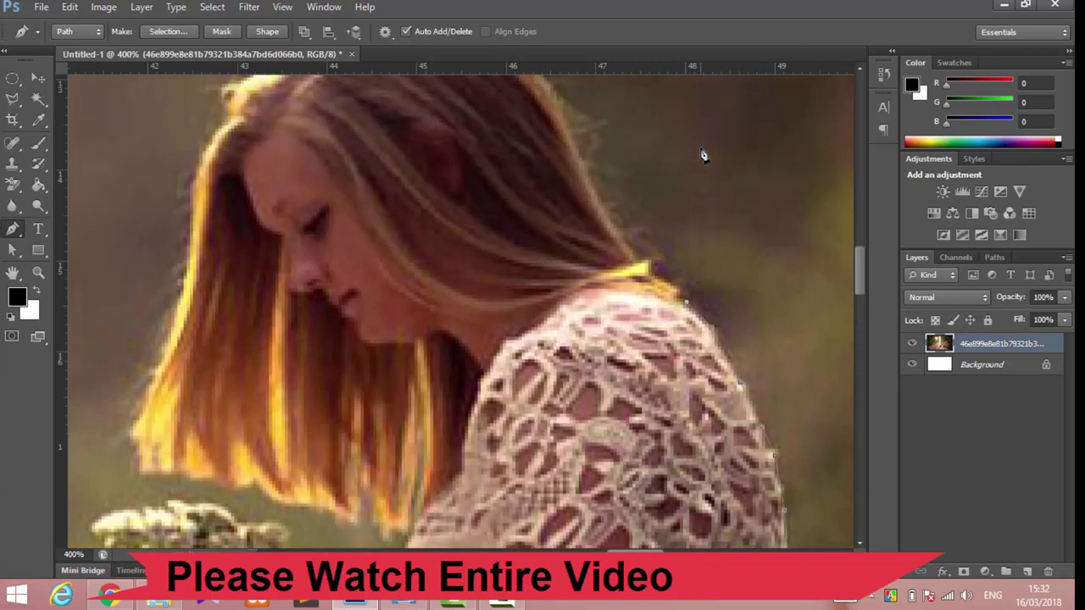
scroll(703, 154, up, 2)
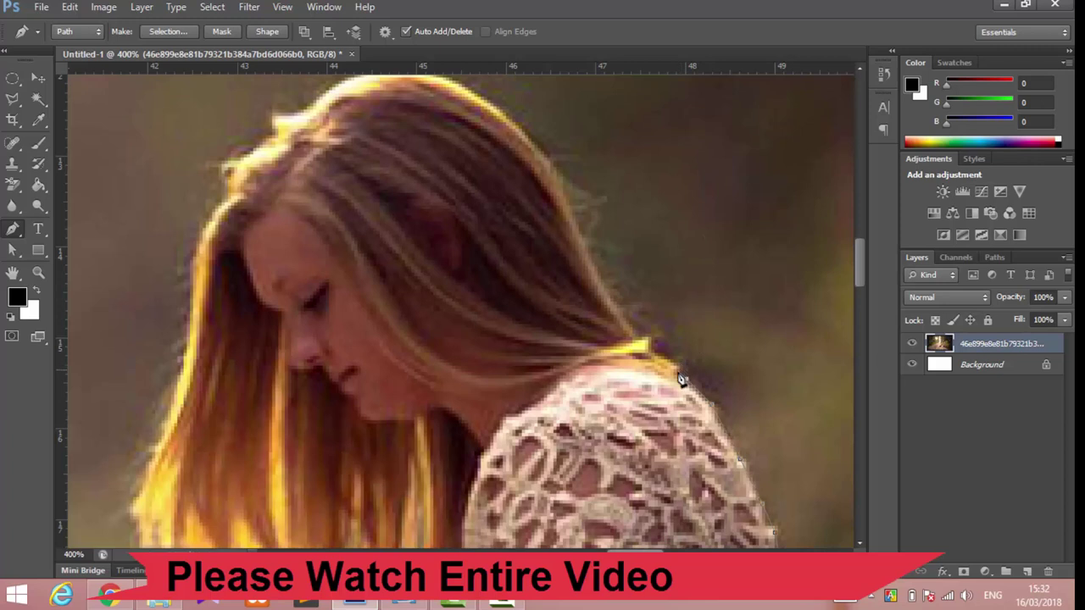
Step: Add path points from the hair–shoulder junction up the hair's edge
click(640, 341)
click(625, 319)
click(601, 276)
click(569, 205)
click(549, 168)
scroll(512, 121, up, 3)
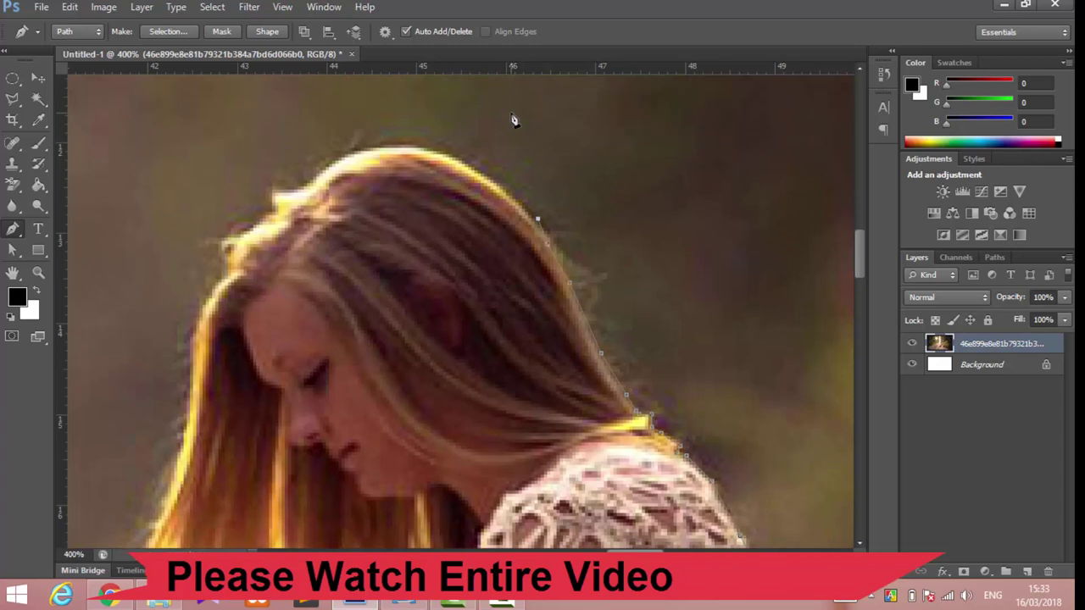
Step: Carry the path over the crown of her head and down the front of the hair
click(522, 200)
click(493, 171)
click(459, 148)
click(415, 135)
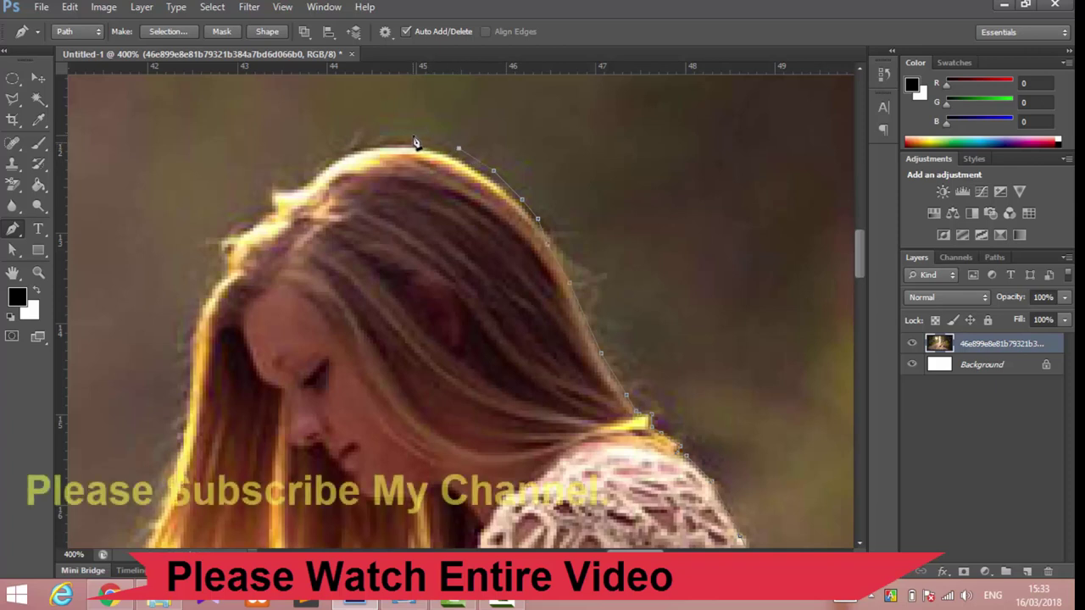
click(360, 145)
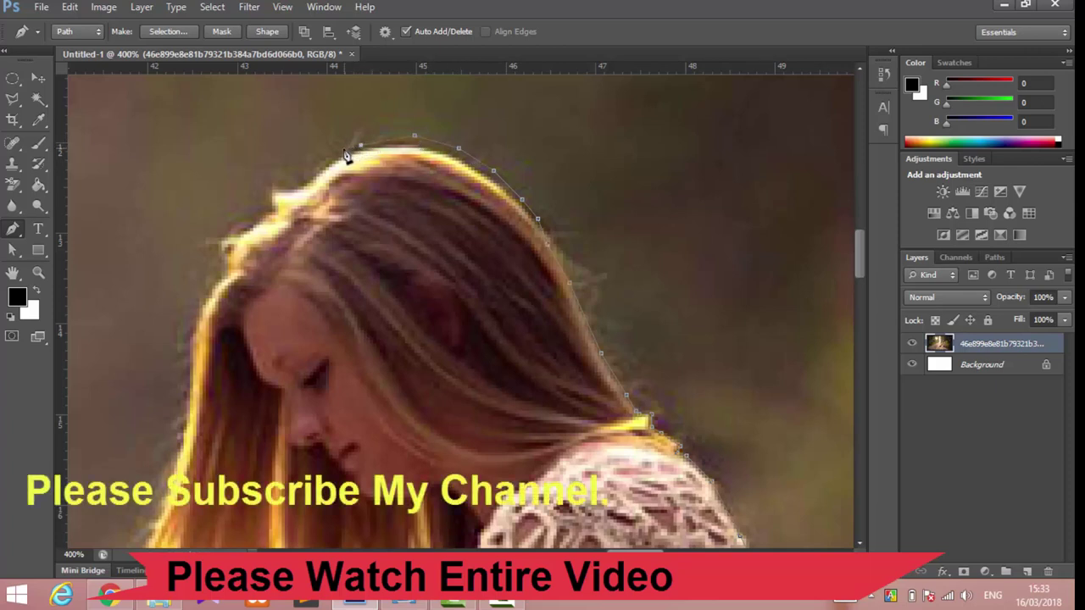
click(342, 152)
click(298, 178)
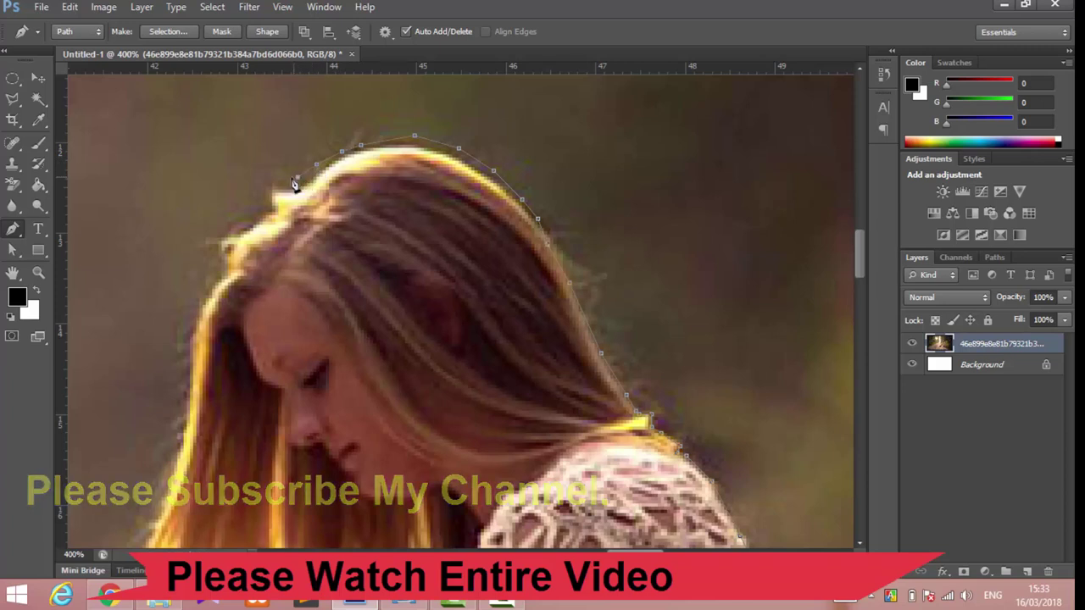
Step: Trace the hair's top-left edge and continue down its left side
click(275, 183)
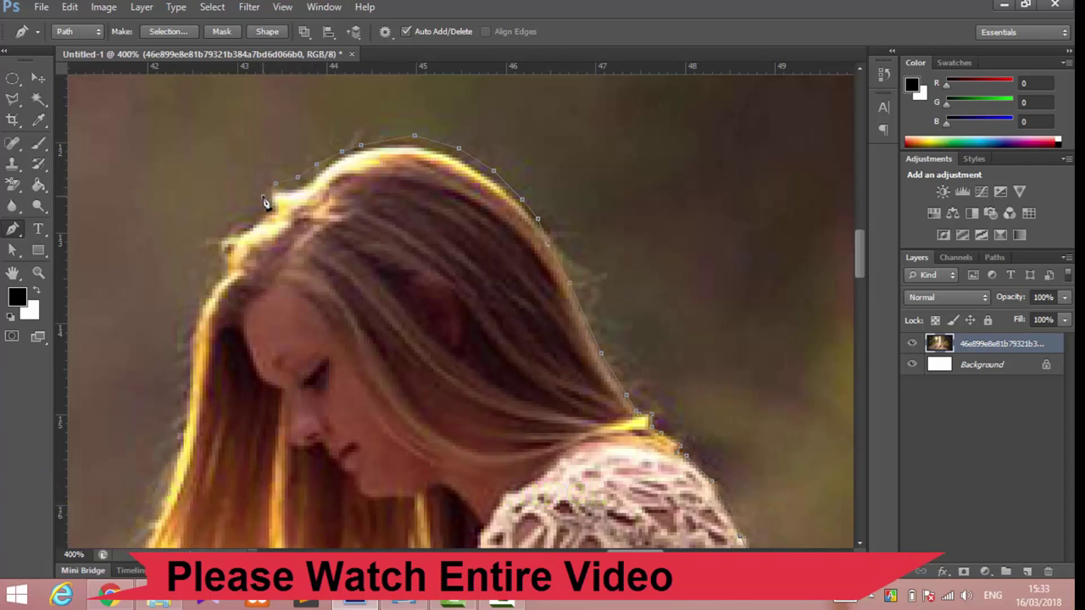
click(263, 200)
click(244, 213)
click(224, 227)
click(215, 251)
scroll(285, 270, down, 2)
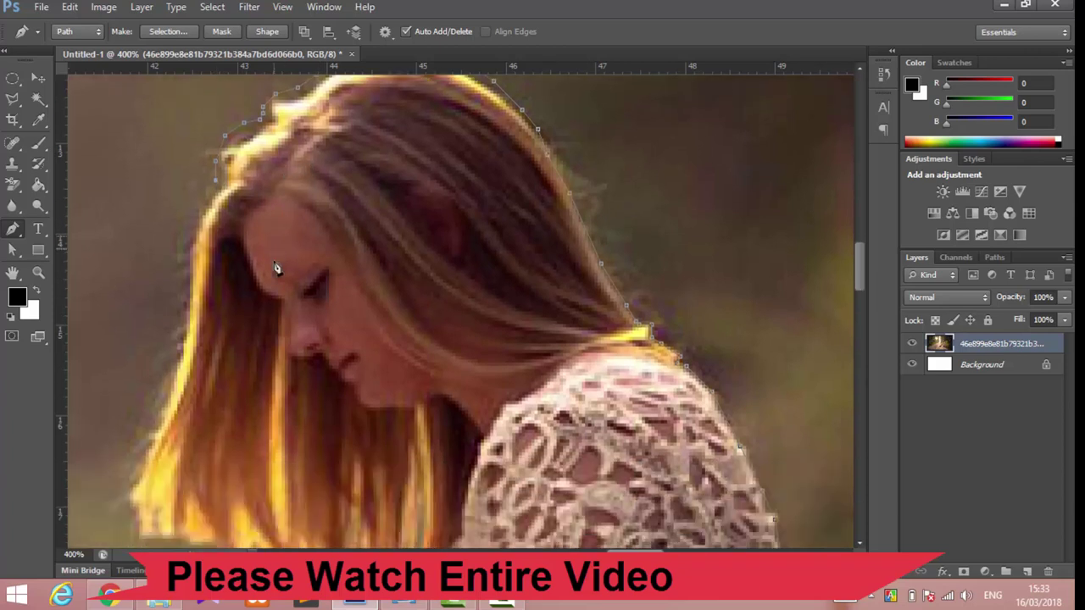
scroll(279, 266, down, 2)
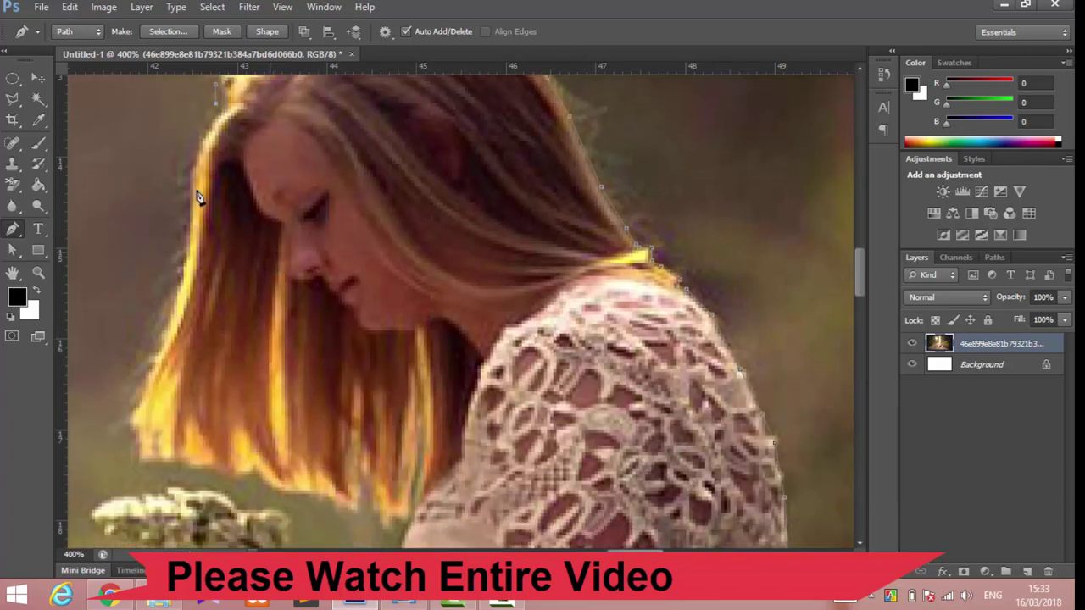
click(200, 143)
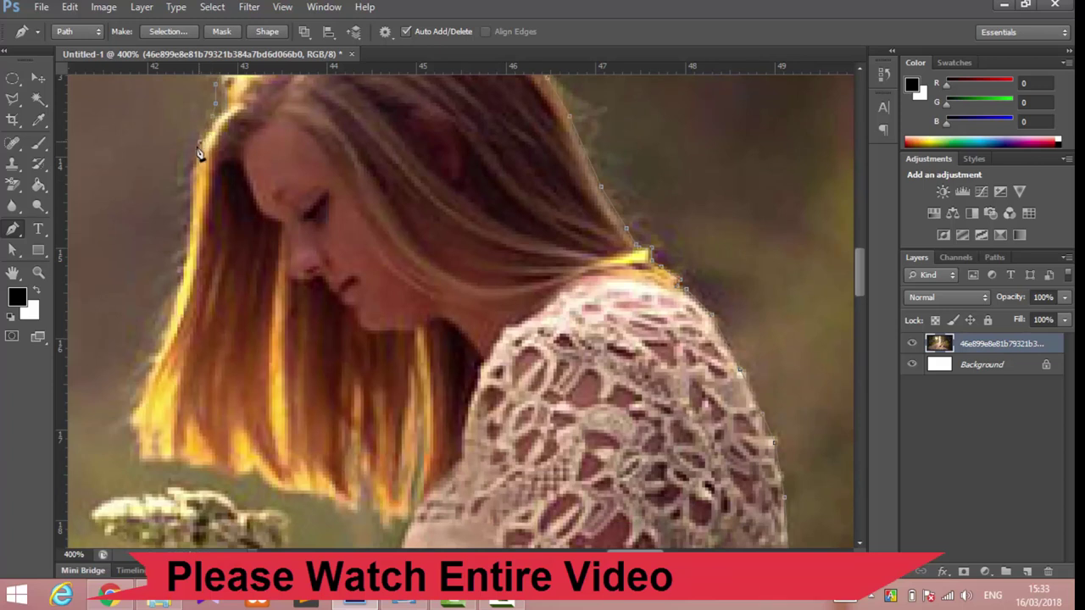
Step: Extend the path down the hair's left edge to its tips
click(191, 200)
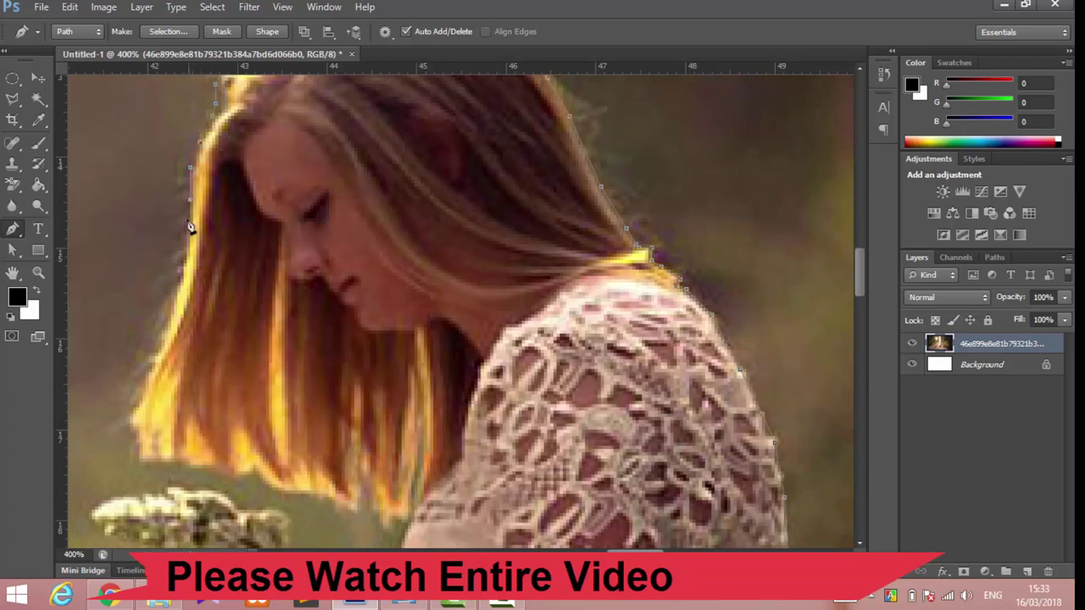
click(184, 264)
click(142, 373)
click(133, 418)
Step: Trace along the bottom edge of the hair to where it meets the sleeve
click(187, 465)
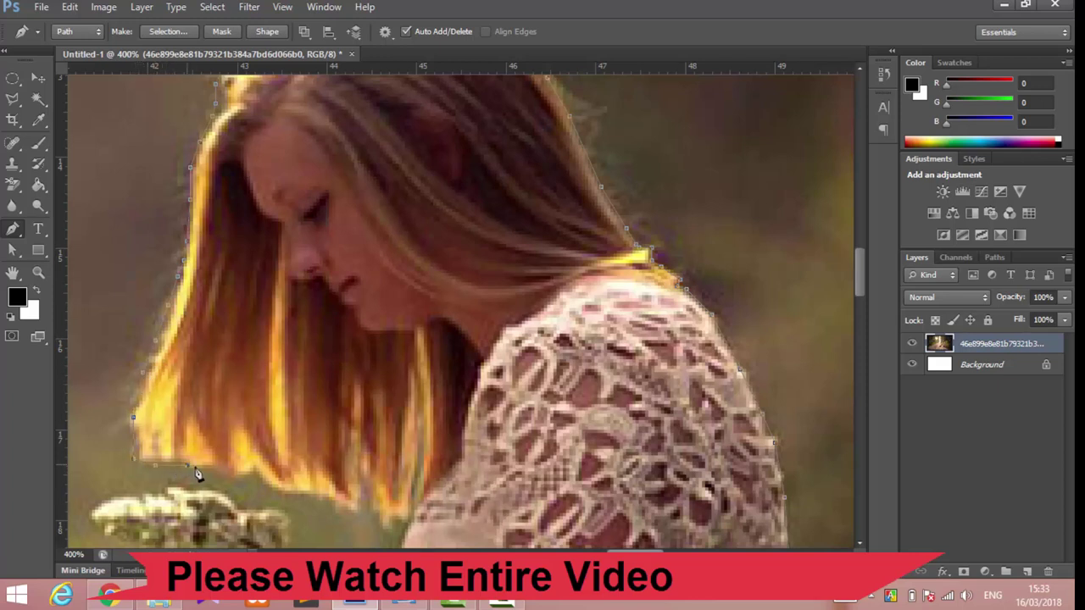
click(253, 472)
click(279, 491)
click(327, 498)
click(341, 511)
click(371, 512)
Step: Continue the path down the sleeve and arm, then left and up along the hand
scroll(405, 527, down, 2)
scroll(408, 525, down, 2)
scroll(412, 520, down, 3)
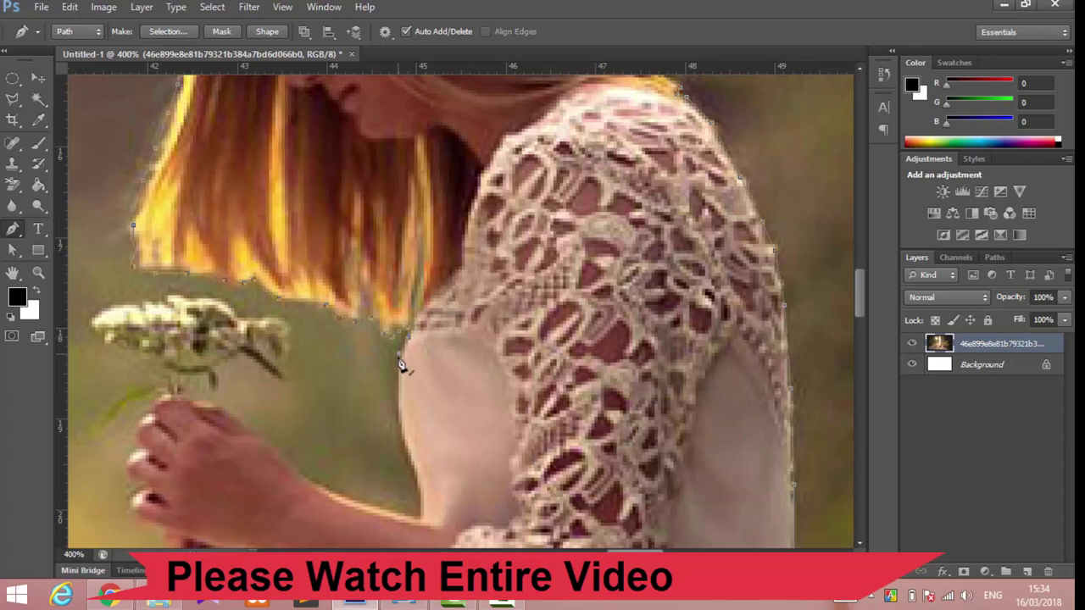
click(399, 389)
click(405, 438)
click(417, 478)
click(423, 517)
click(367, 511)
click(313, 480)
click(232, 411)
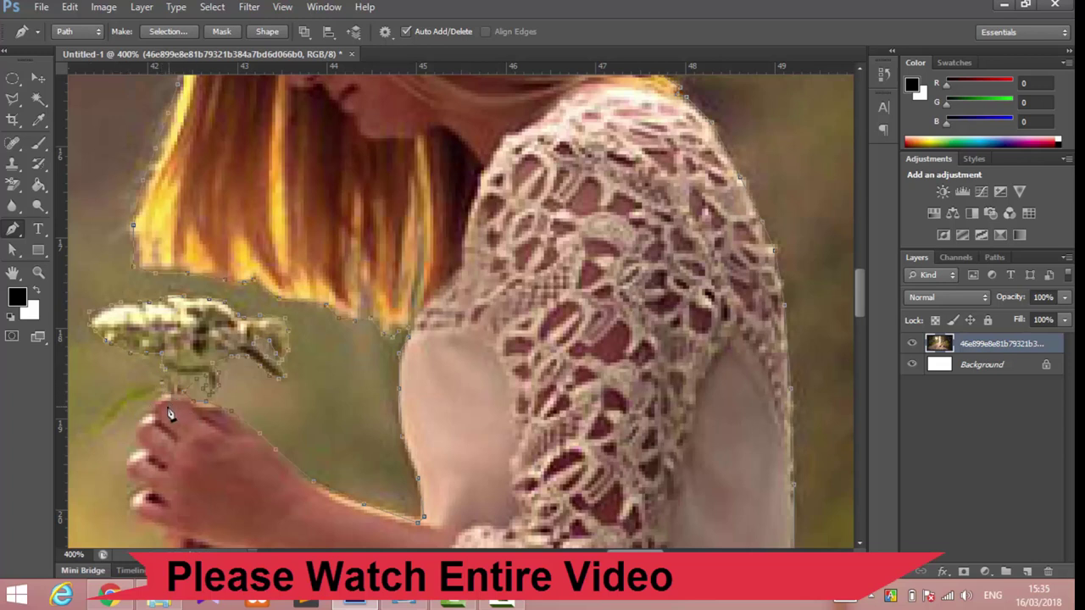
Step: Trace the path down the flower stem below the fingers and round its end
click(89, 430)
scroll(149, 492, down, 3)
scroll(167, 464, down, 2)
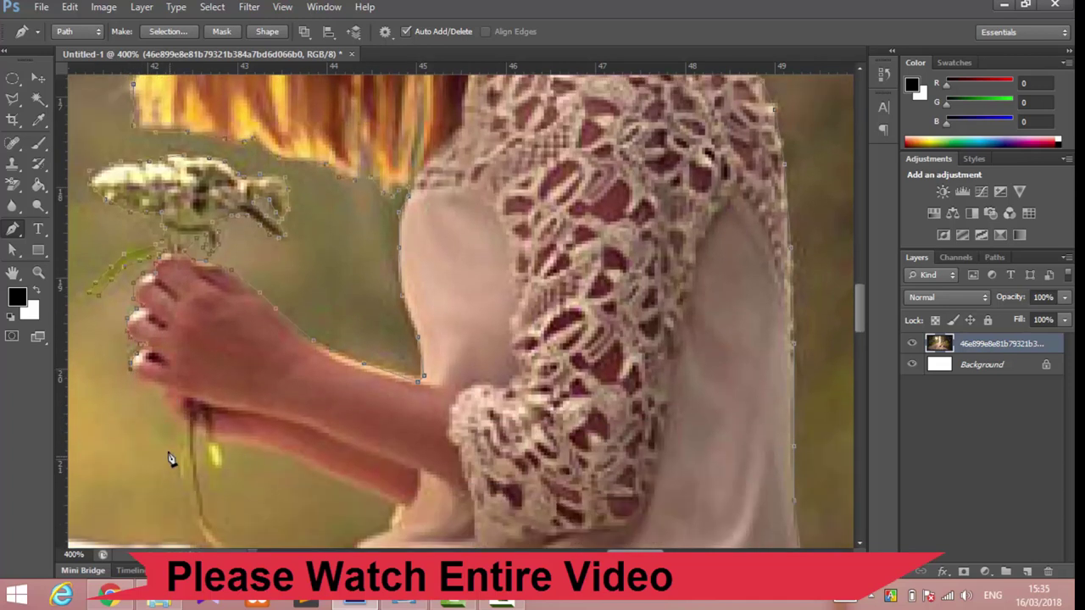
click(149, 386)
scroll(189, 429, down, 3)
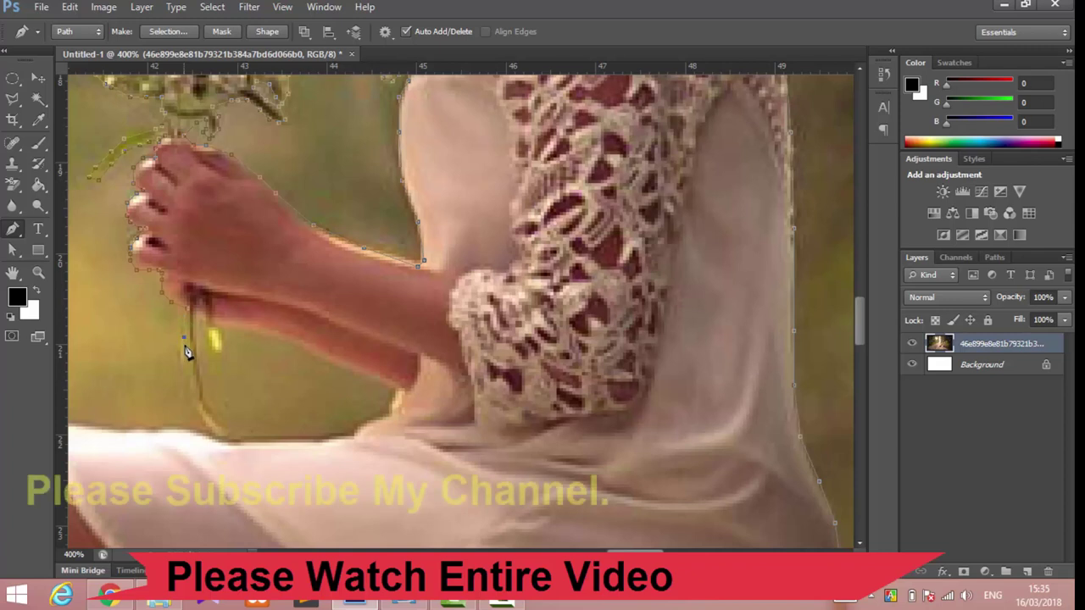
click(200, 403)
click(201, 424)
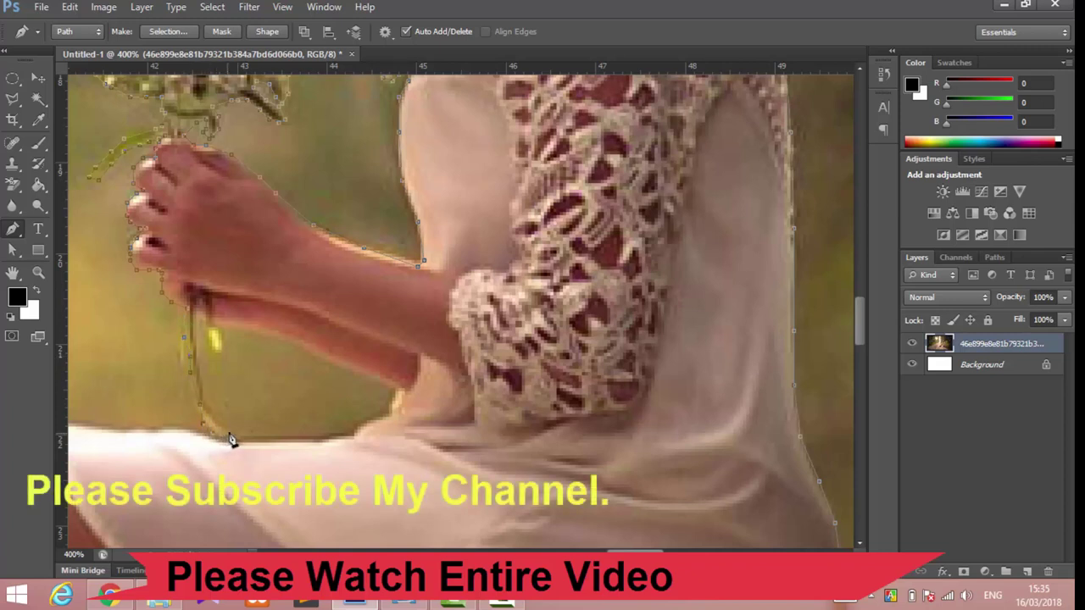
click(229, 437)
click(215, 416)
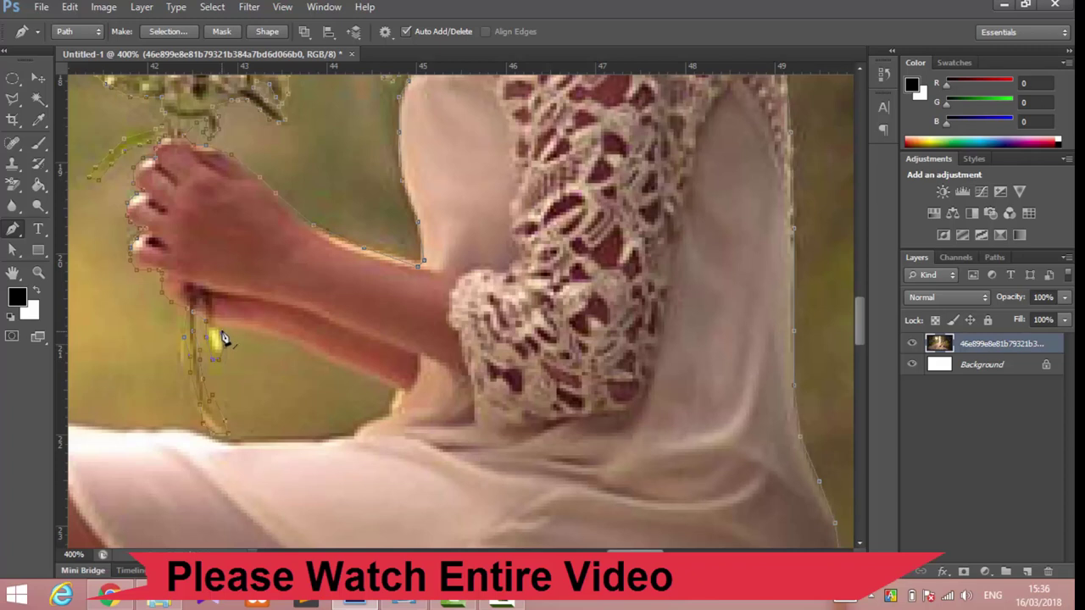
Step: Follow the forearm's underside left along the lap, then pan the canvas right
drag(219, 332, 278, 353)
click(373, 377)
click(395, 392)
click(380, 418)
click(313, 437)
click(255, 437)
click(152, 428)
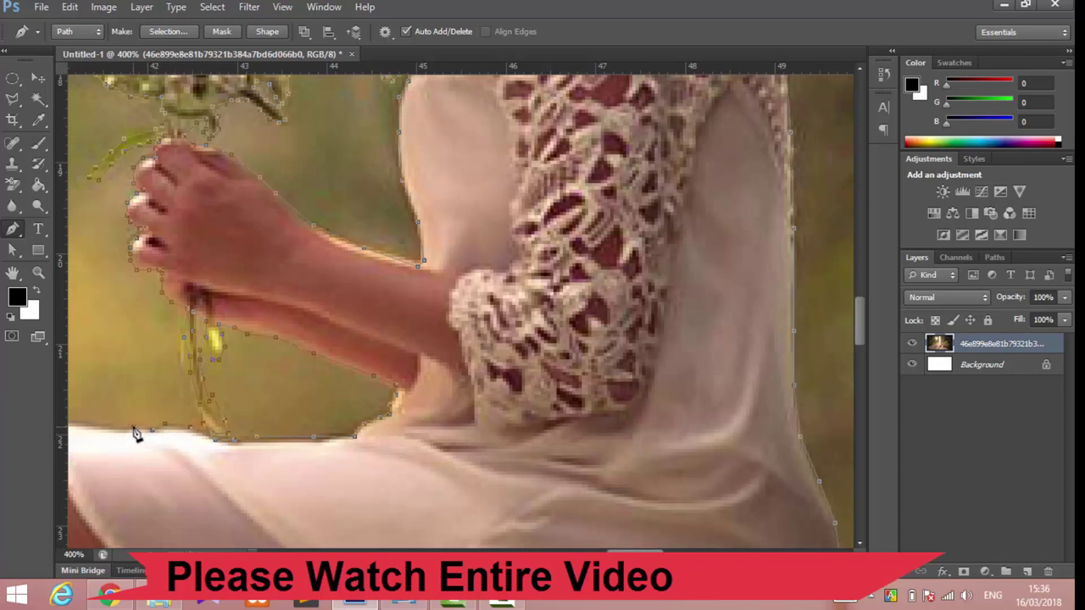
click(133, 428)
drag(128, 429, 458, 420)
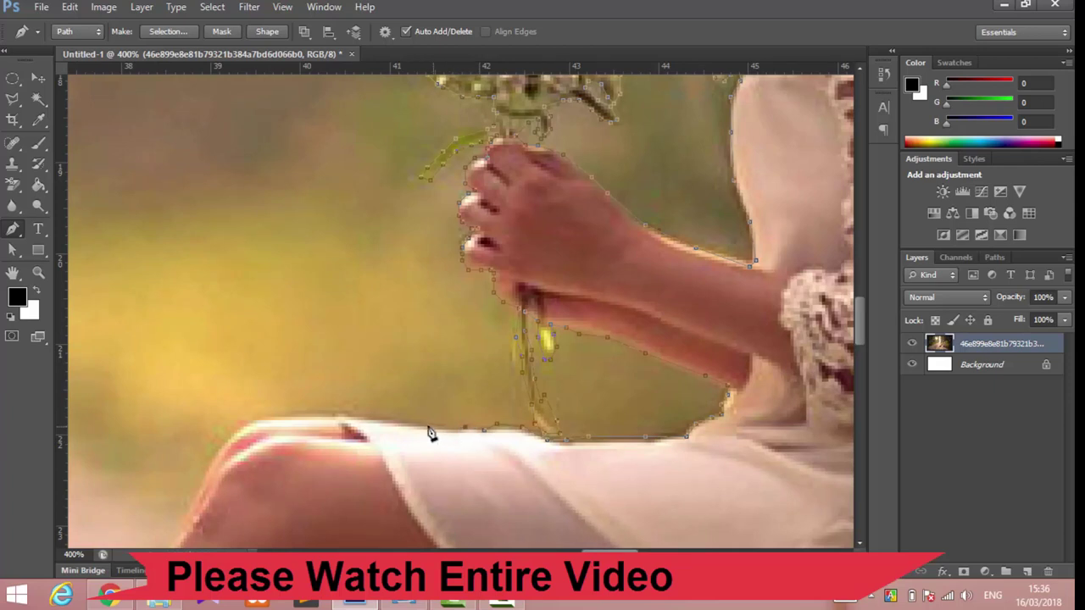
Step: Place Pen anchors along the thigh top, over the knee and down the front of the shin
click(402, 420)
click(338, 421)
scroll(387, 399, down, 5)
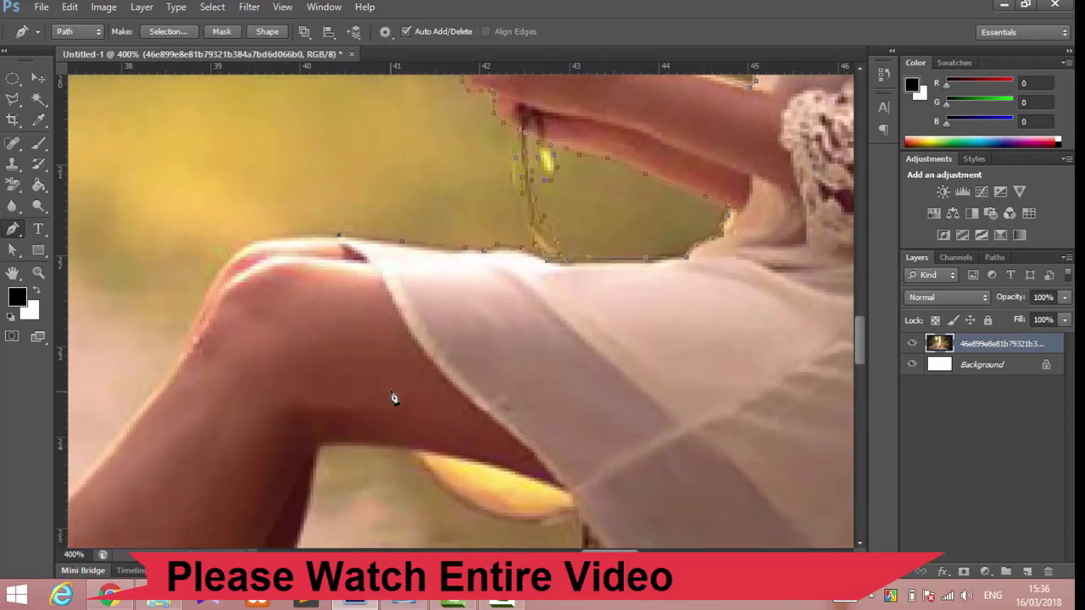
click(321, 235)
click(278, 234)
click(246, 240)
click(212, 273)
click(196, 309)
click(186, 327)
click(184, 340)
click(173, 363)
click(161, 375)
click(145, 397)
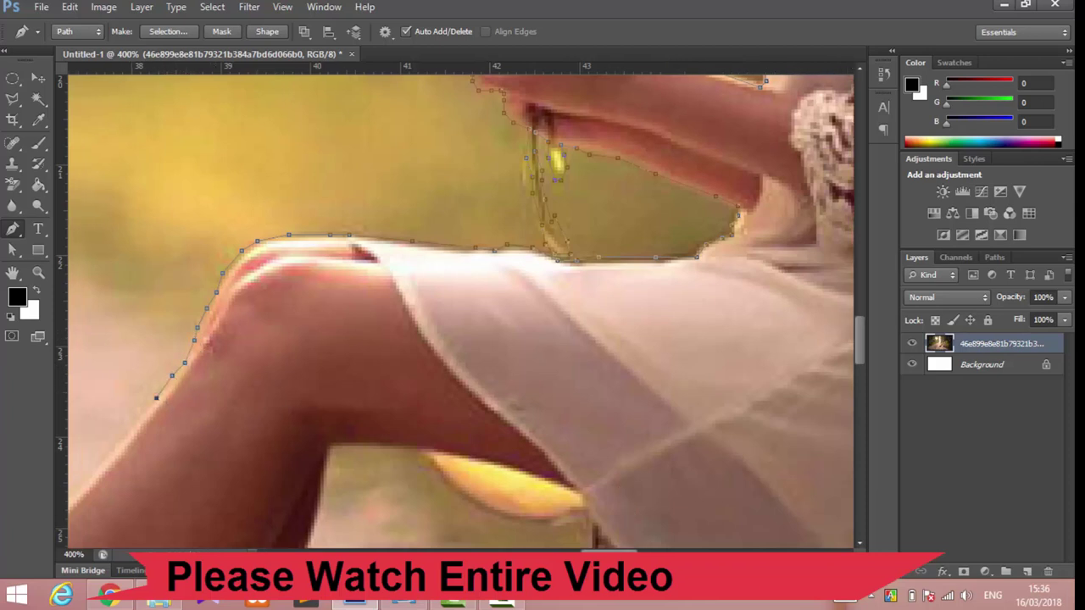
Step: Continue the anchors further down the shin toward the ankle
scroll(472, 474, left, 5)
scroll(468, 466, down, 4)
scroll(466, 461, down, 1)
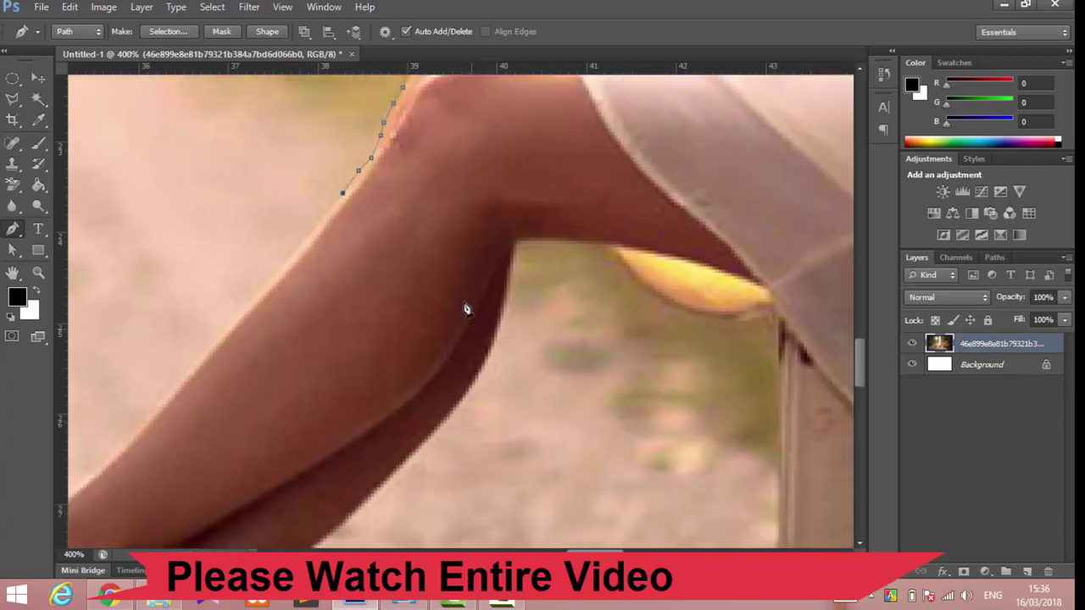
click(324, 219)
click(298, 247)
click(264, 283)
click(232, 318)
click(205, 355)
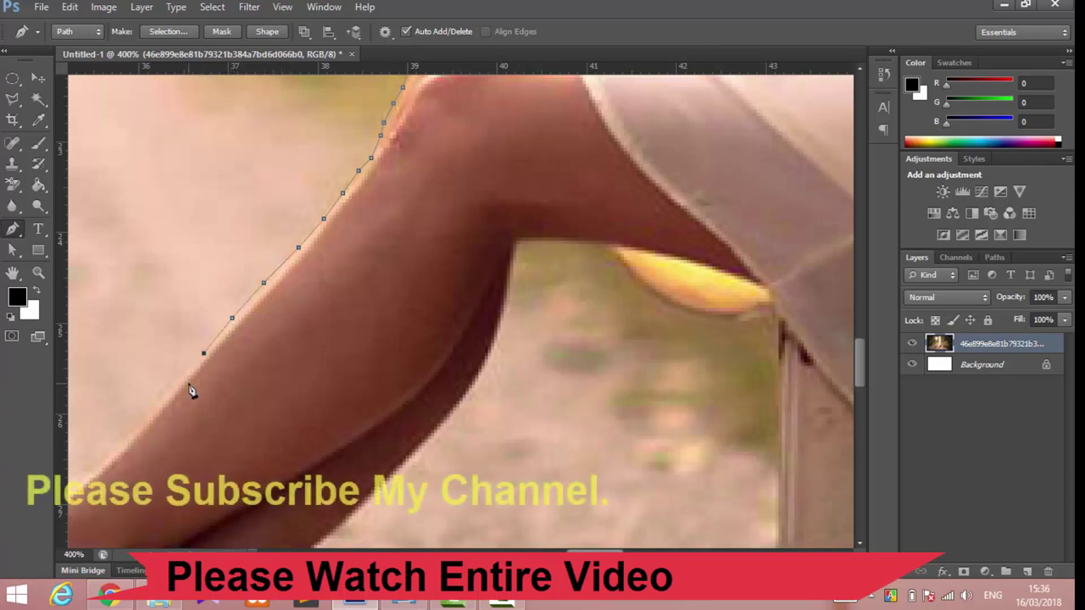
click(165, 391)
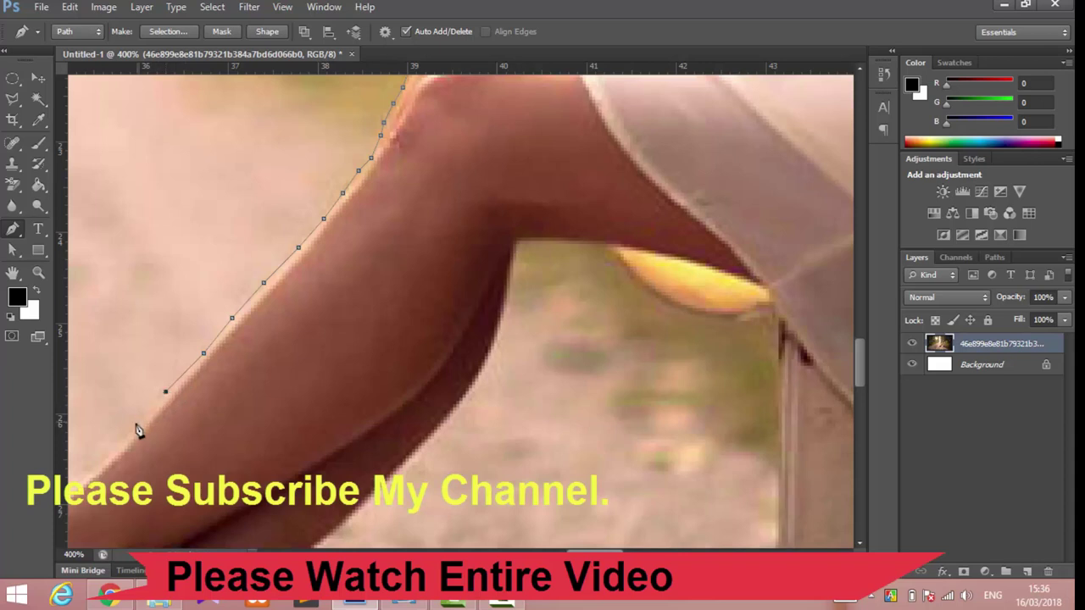
Step: Trace the lower leg to the ankle and down the sandal strap's edge
scroll(602, 481, left, 6)
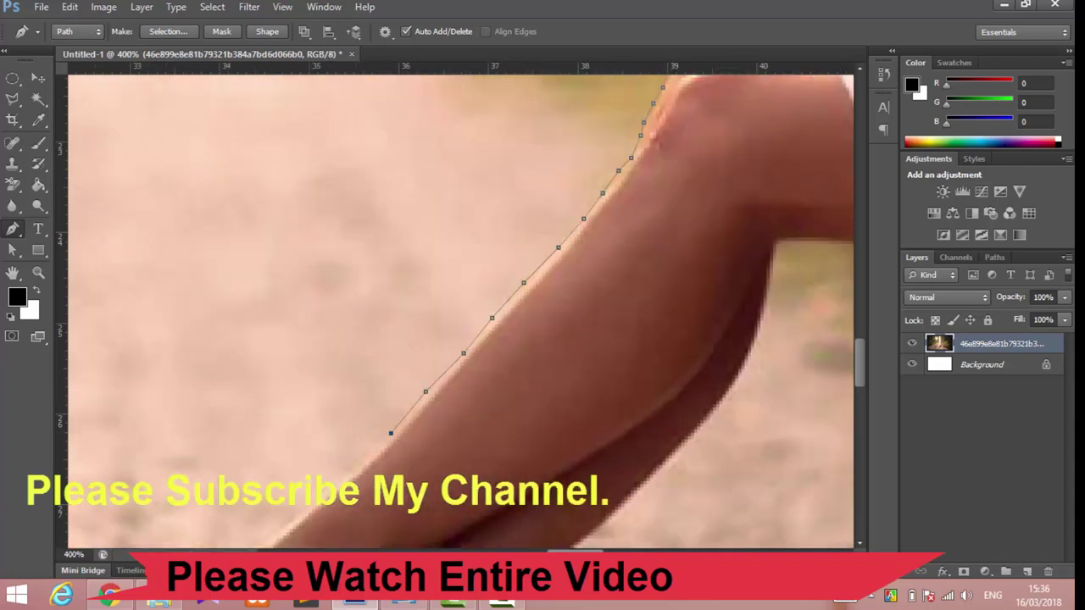
scroll(602, 482, down, 3)
scroll(601, 481, down, 2)
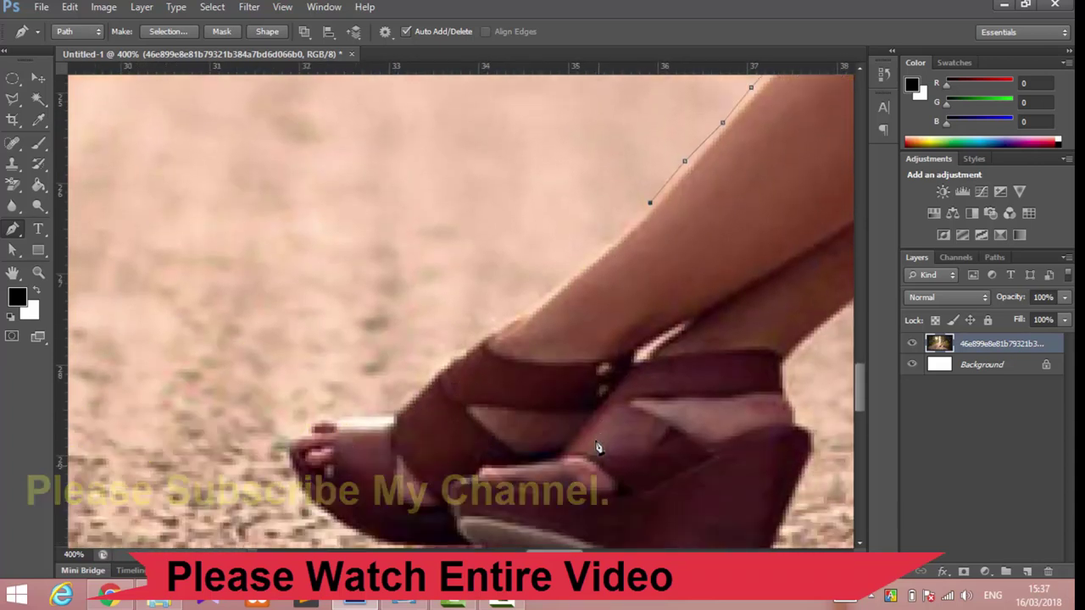
click(638, 224)
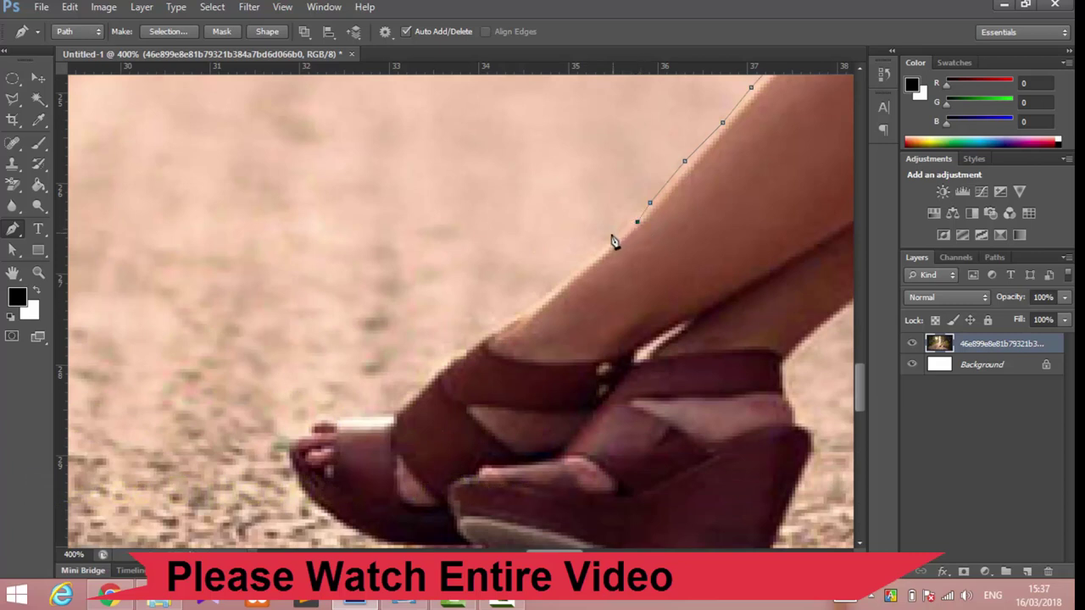
click(574, 273)
click(543, 296)
click(512, 318)
click(485, 330)
click(469, 349)
click(450, 359)
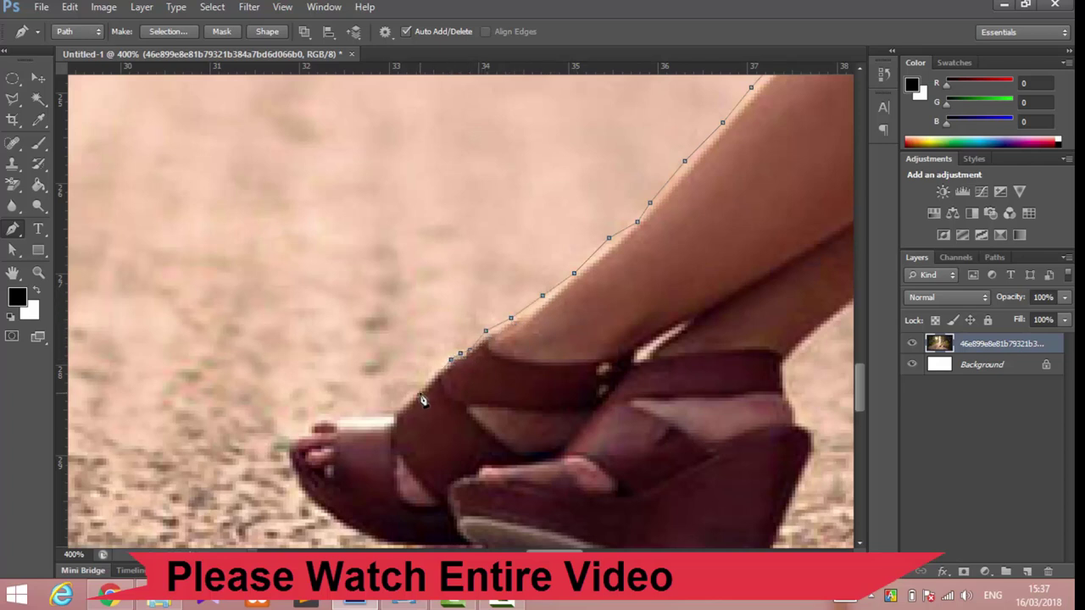
click(420, 395)
click(395, 407)
Step: Round the outline over the toes and under the sandal's front
click(357, 415)
click(314, 418)
click(309, 429)
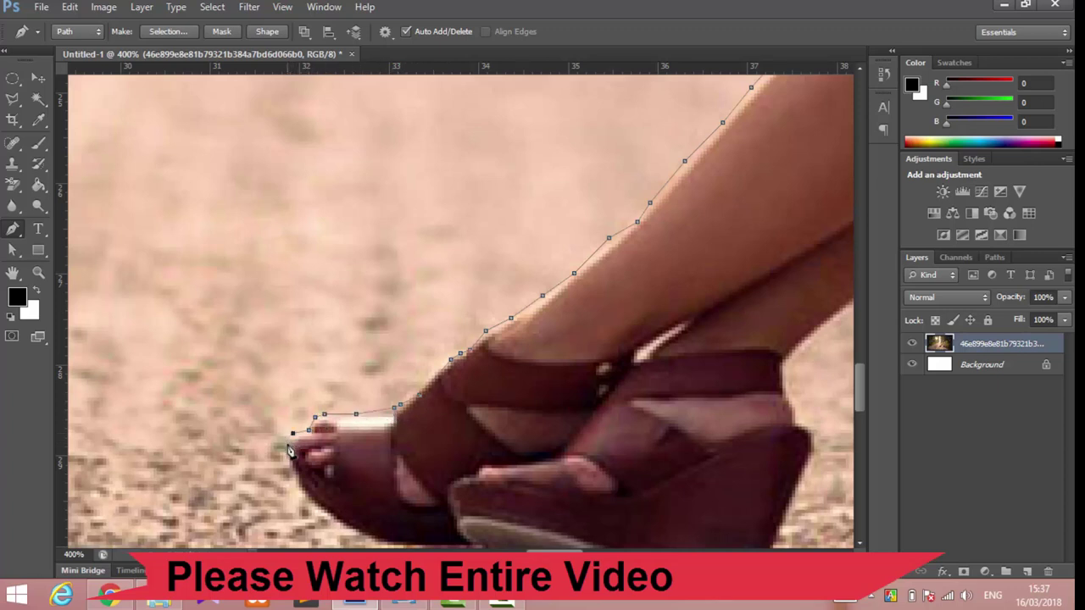
click(288, 444)
click(295, 482)
click(320, 516)
click(344, 531)
Step: Carry the outline along the bottom of the sandal sole toward the heel
scroll(449, 474, down, 2)
scroll(434, 419, down, 1)
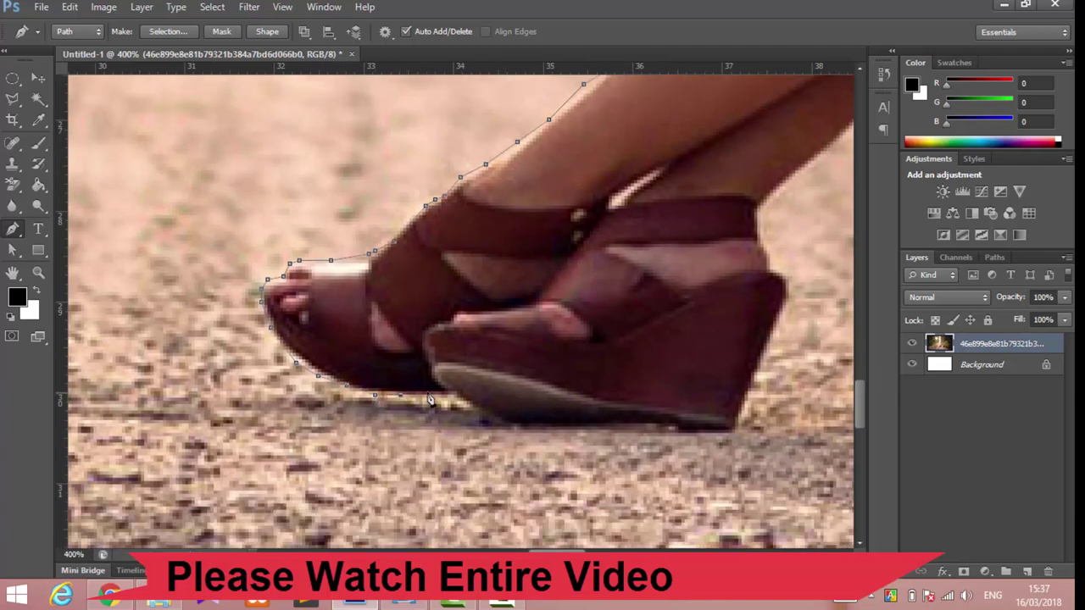
click(432, 393)
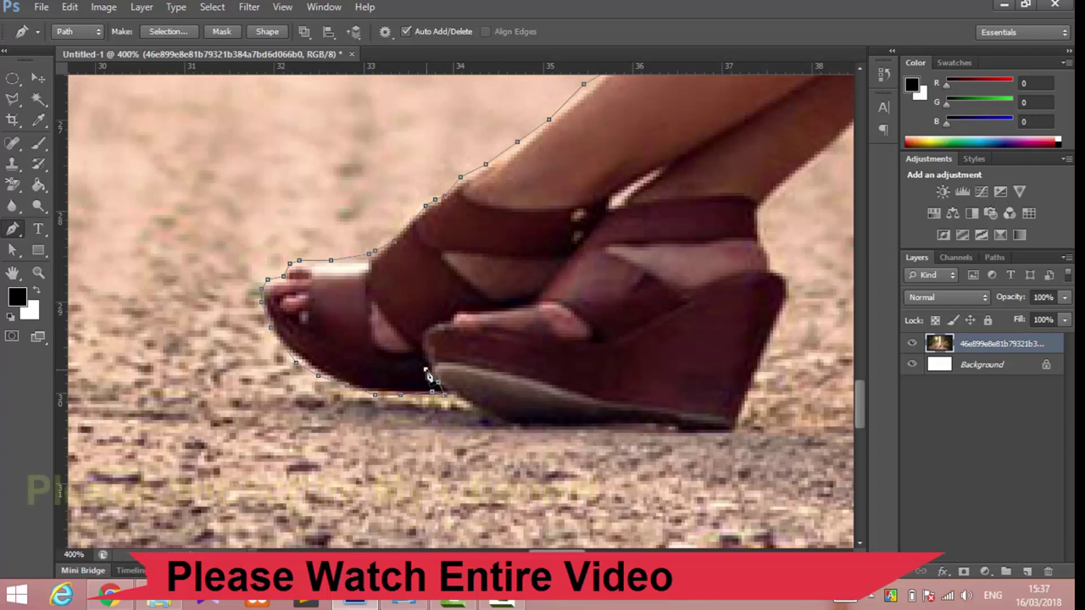
click(427, 371)
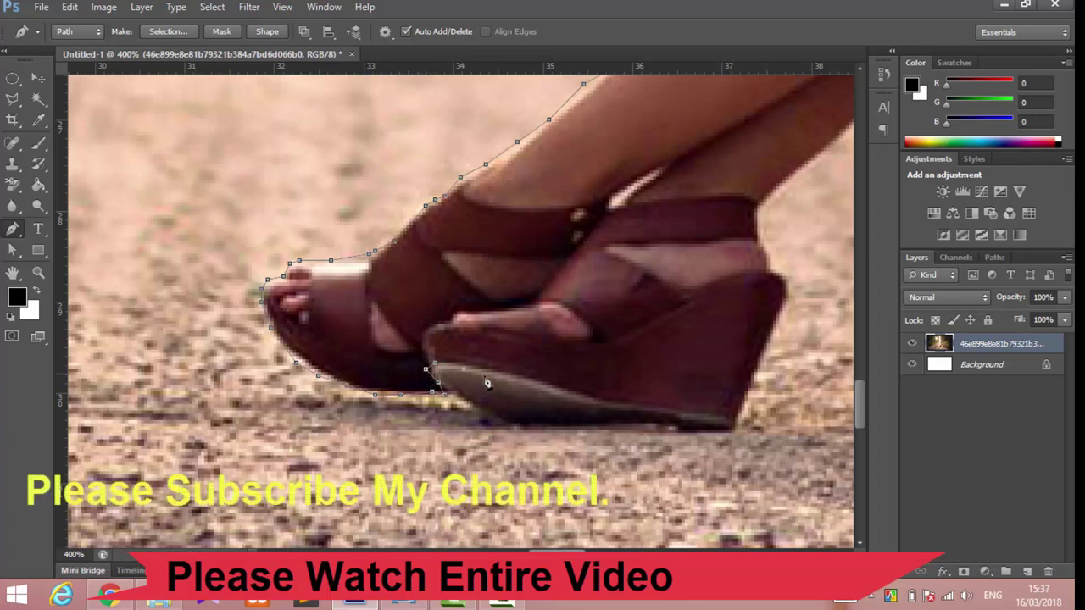
click(514, 376)
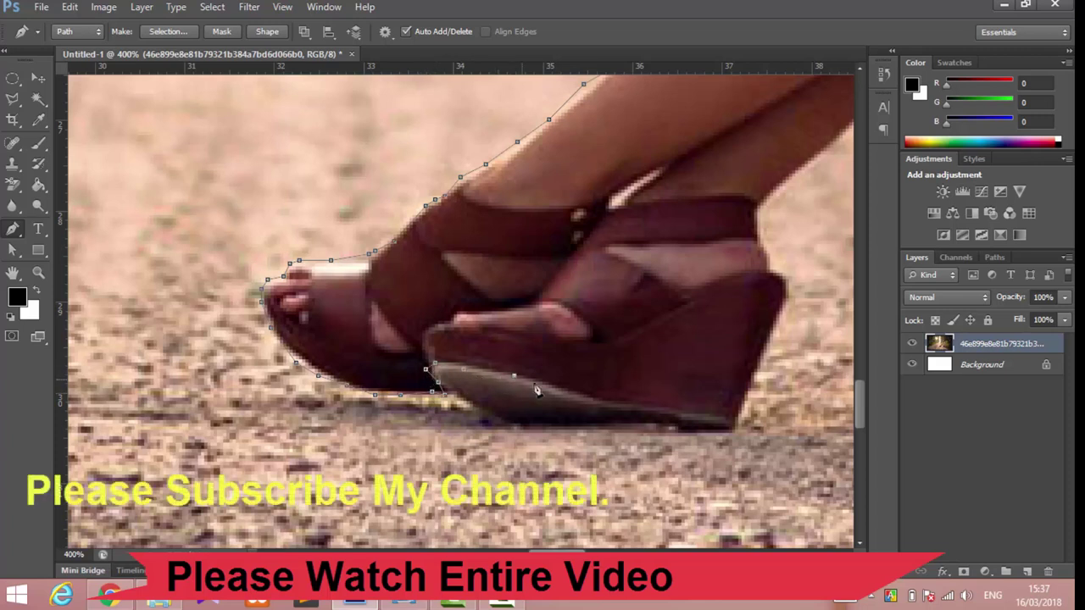
click(590, 398)
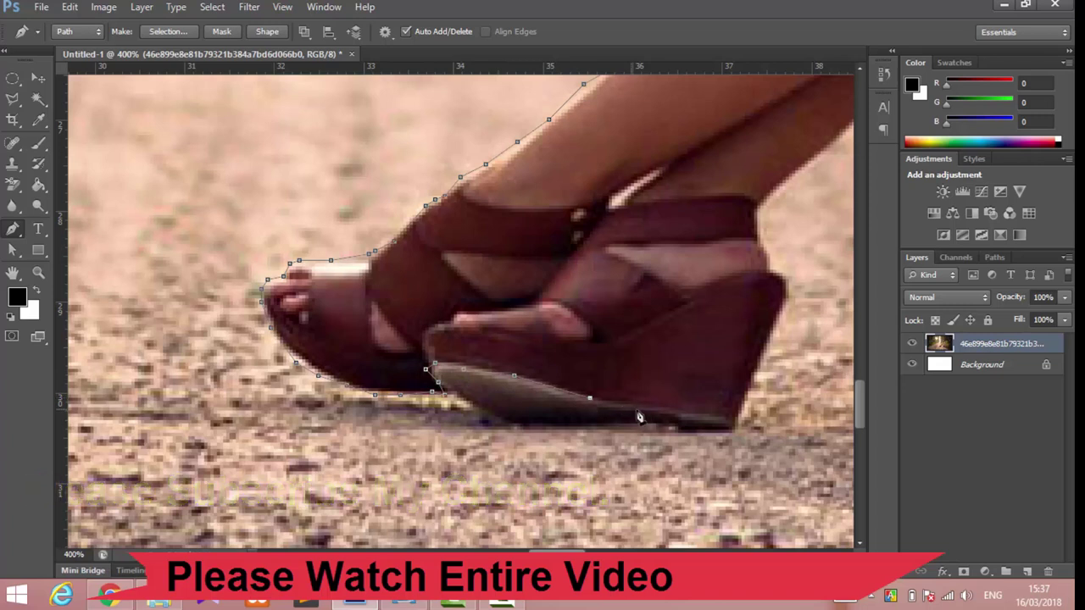
click(650, 411)
Step: Add a point at the heel's back edge and bend the curves along the sole's underside
click(755, 374)
click(712, 421)
mouse_move(581, 400)
mouse_down()
mouse_move(314, 357)
mouse_move(268, 331)
mouse_up()
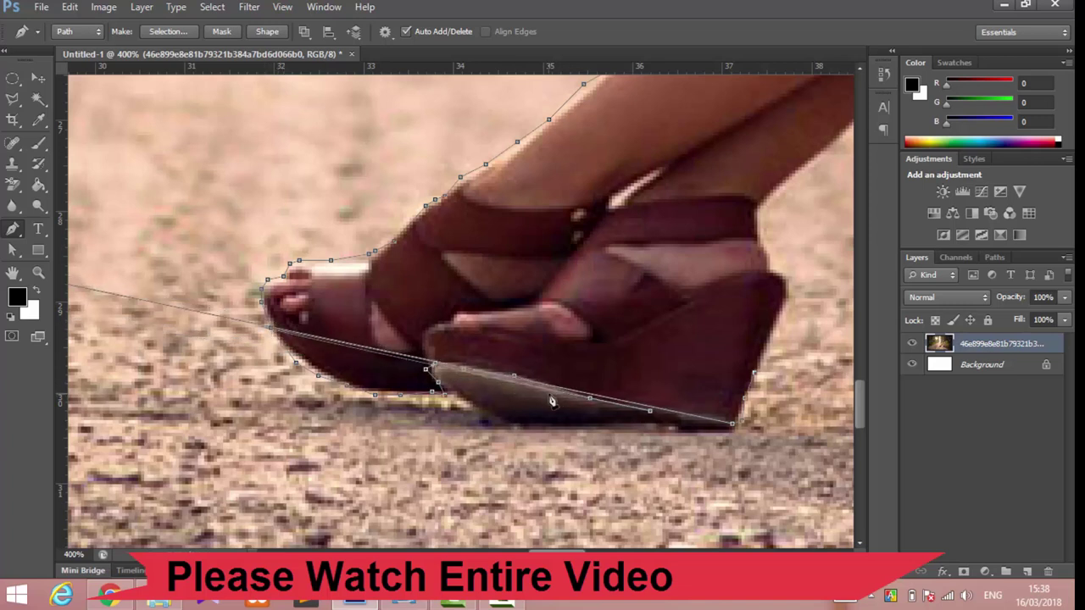
mouse_move(646, 416)
mouse_down()
mouse_move(373, 400)
mouse_move(240, 424)
mouse_up()
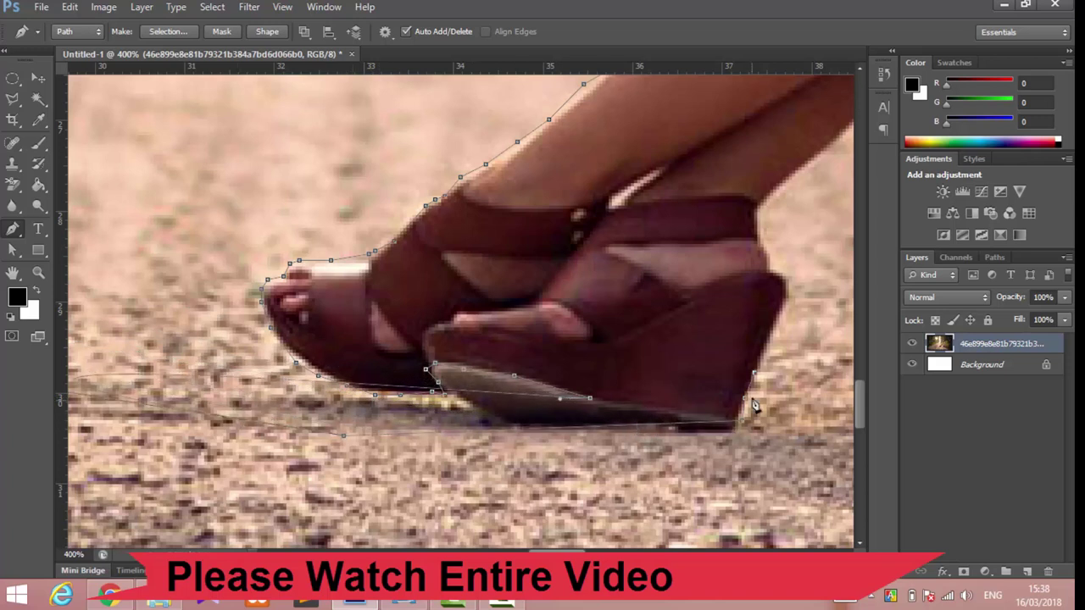
drag(742, 421, 692, 449)
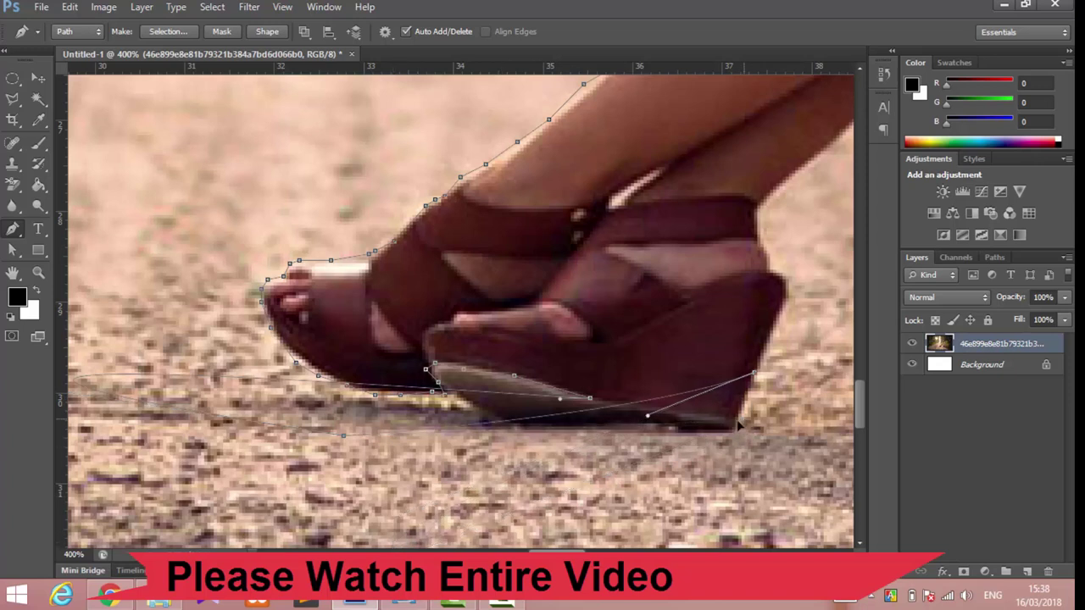
mouse_move(747, 430)
mouse_down()
mouse_move(400, 469)
mouse_move(510, 421)
mouse_up()
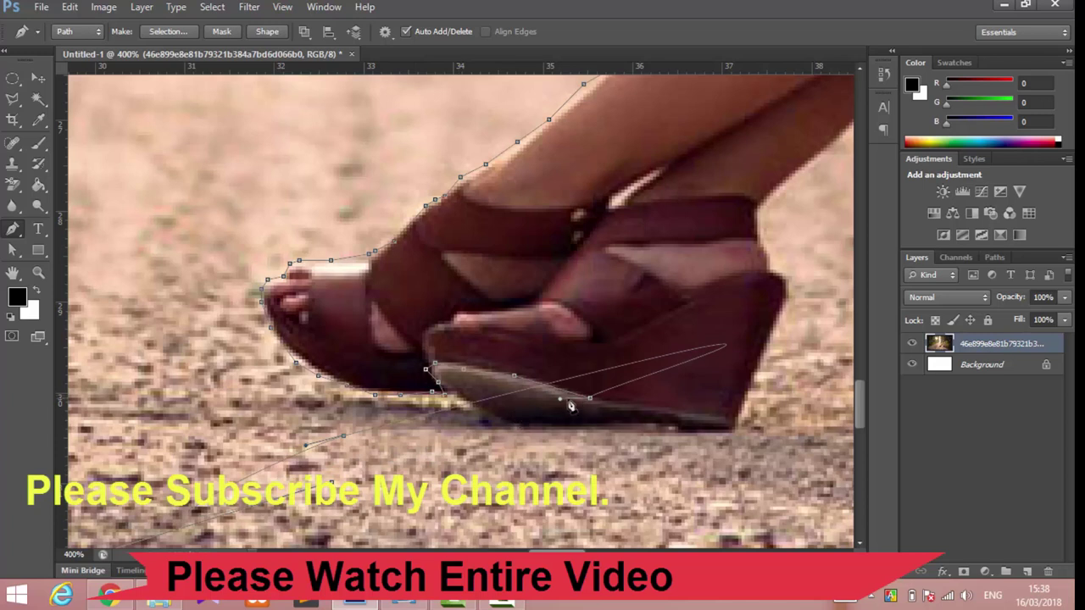
drag(561, 409, 654, 408)
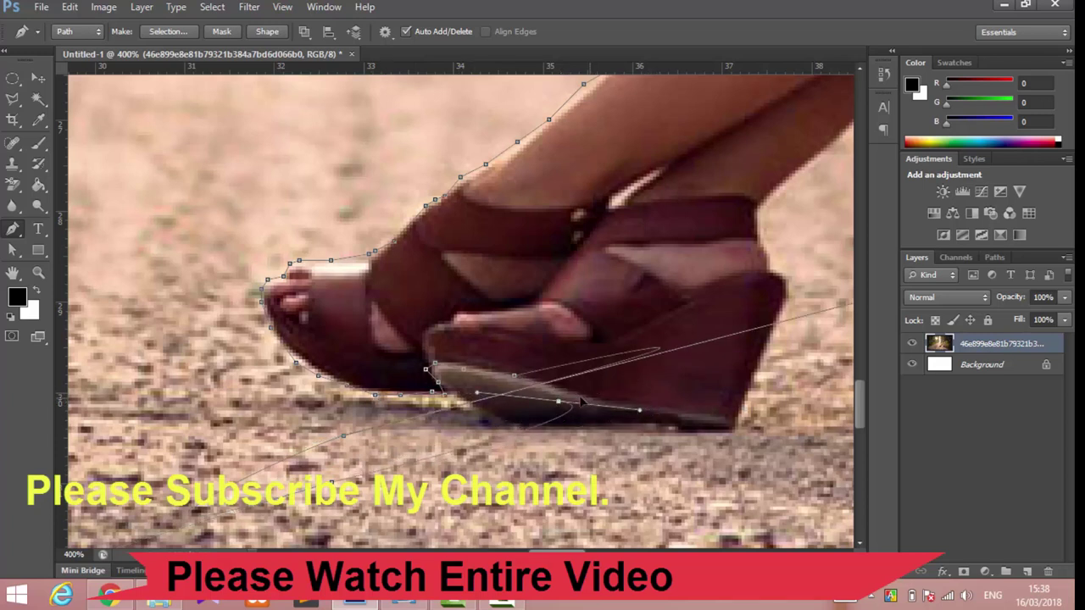
Step: Add more curved anchors along the sole, undoing misplaced points with Ctrl+Z
drag(392, 381, 309, 373)
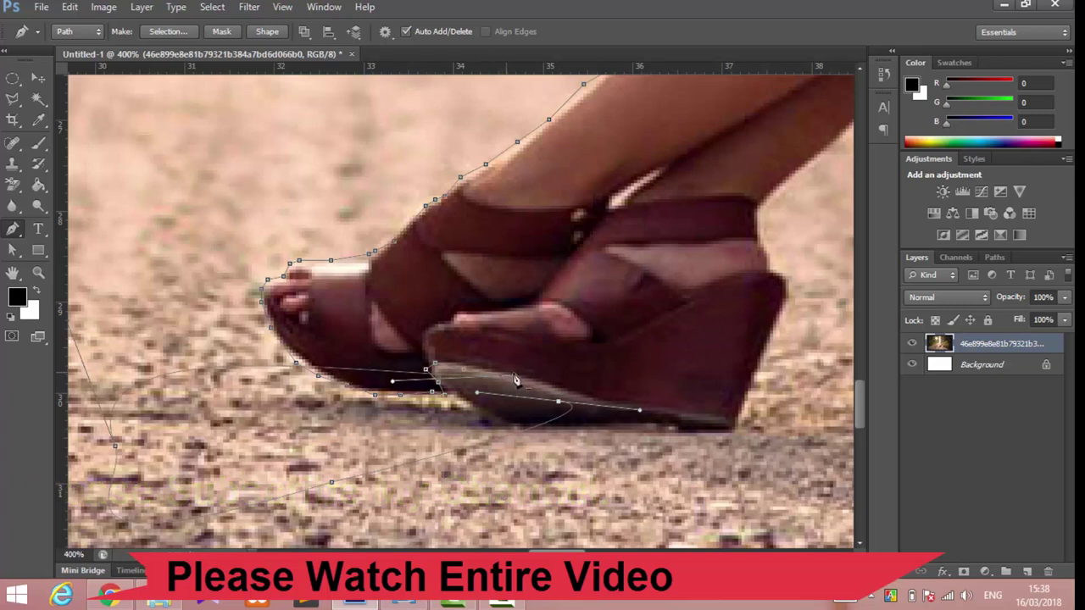
key(ctrl+z)
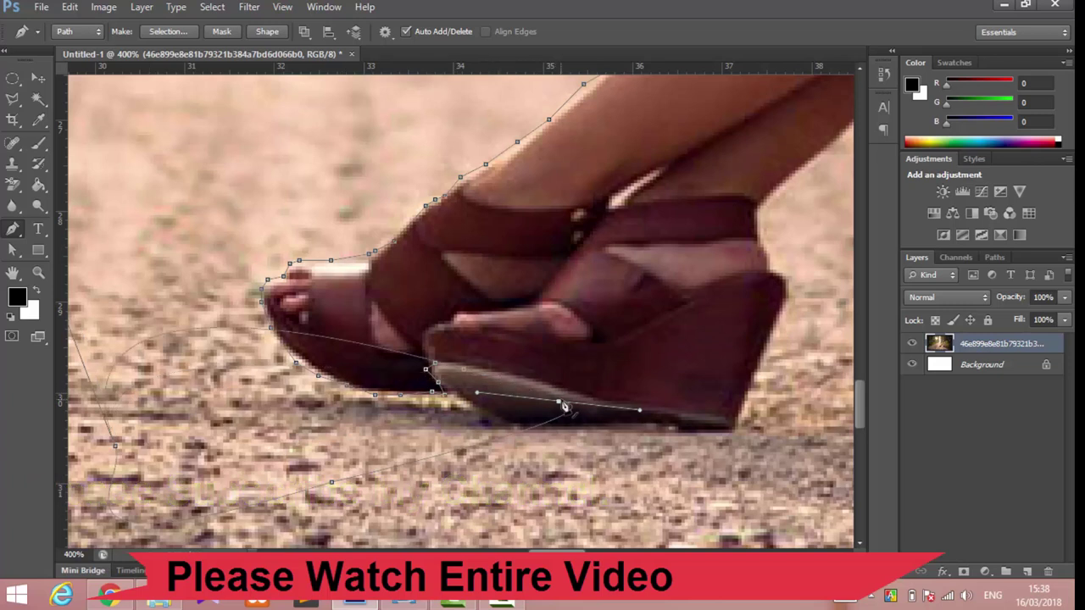
drag(559, 402, 348, 413)
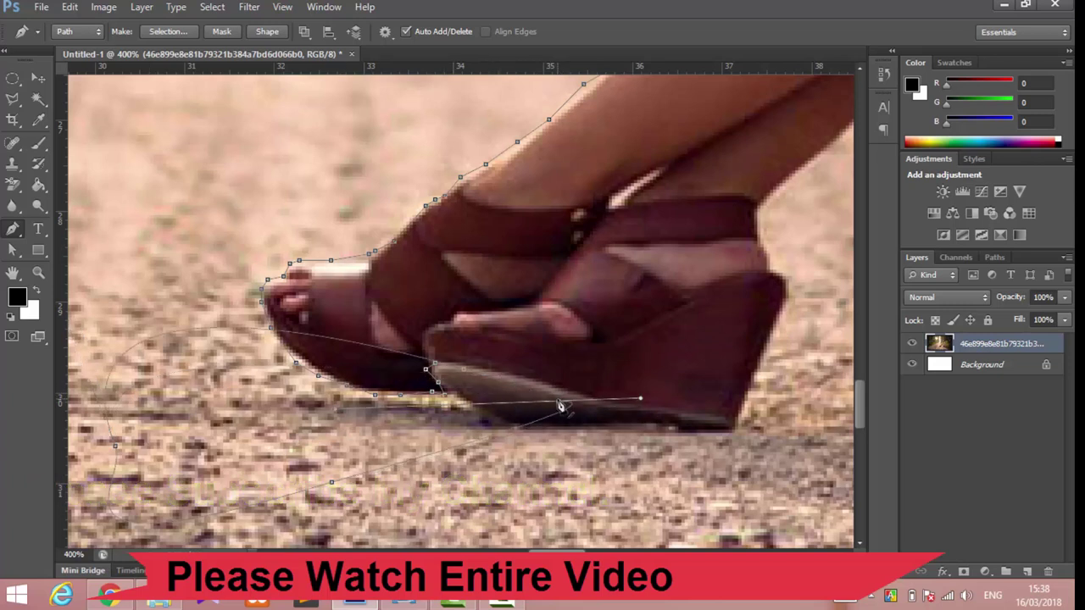
drag(560, 407, 383, 415)
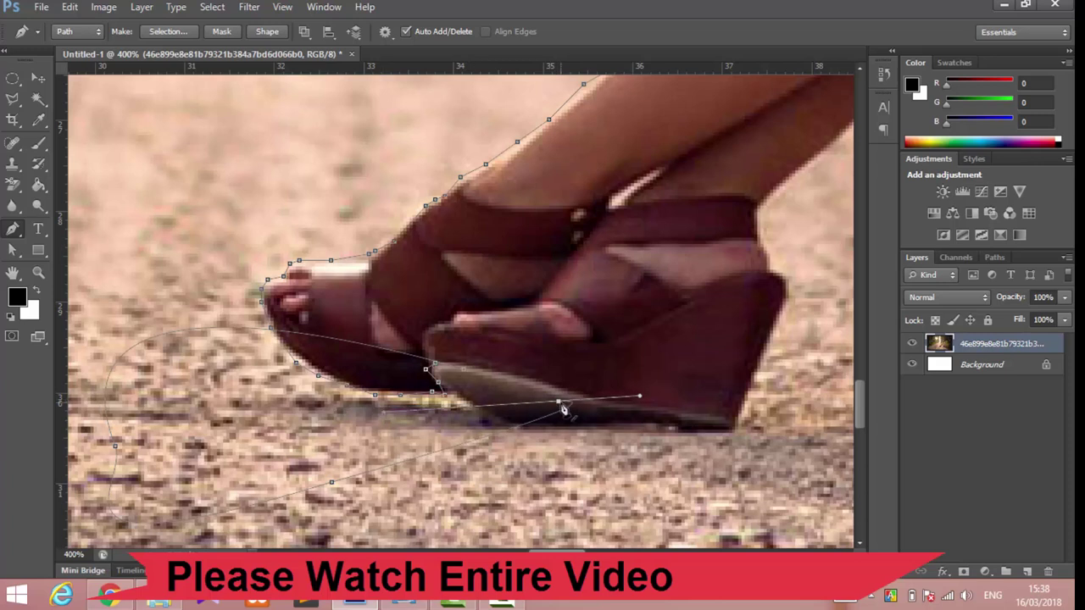
drag(561, 408, 331, 443)
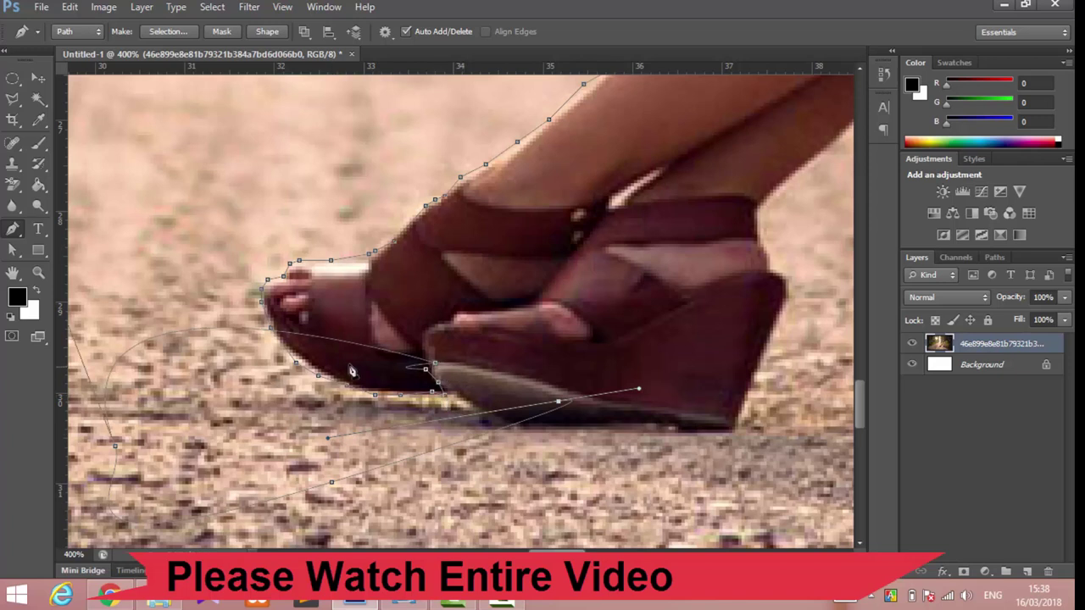
drag(435, 371, 437, 388)
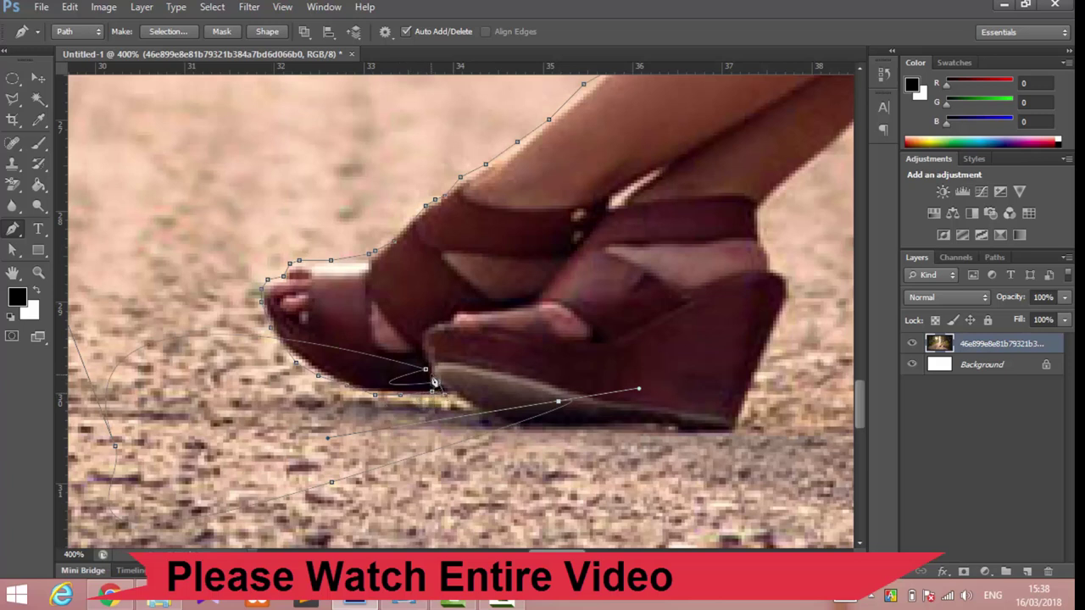
drag(437, 389, 312, 432)
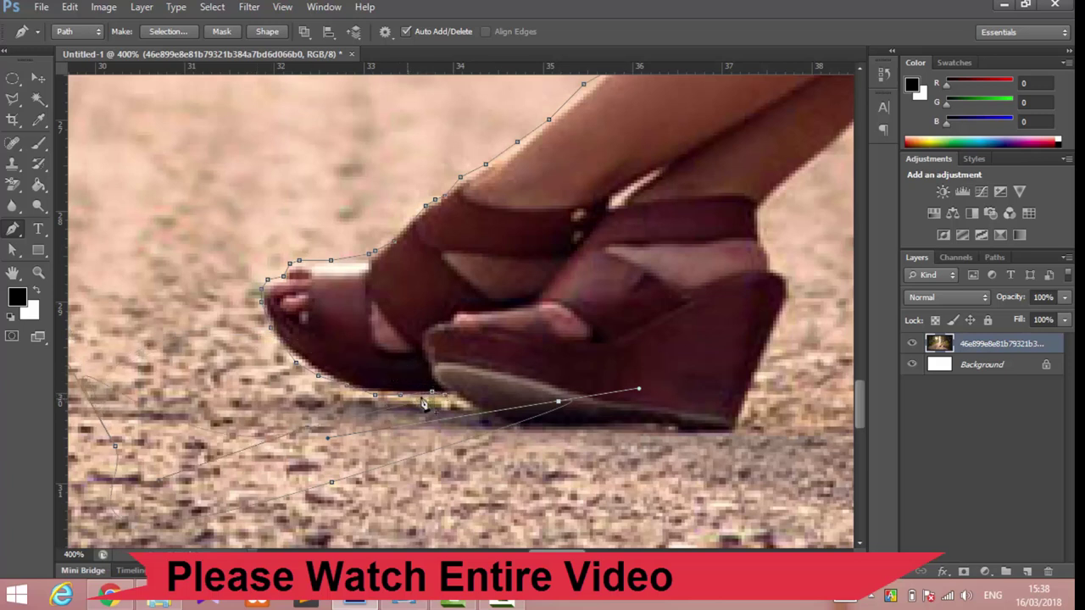
key(ctrl+z)
click(481, 412)
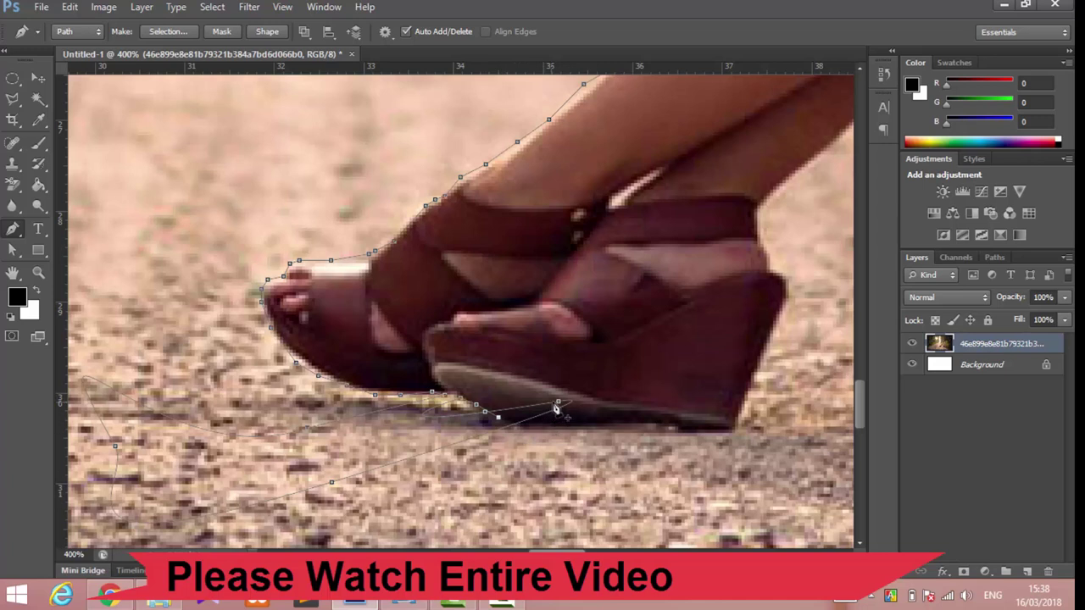
key(ctrl+z)
drag(436, 440, 452, 500)
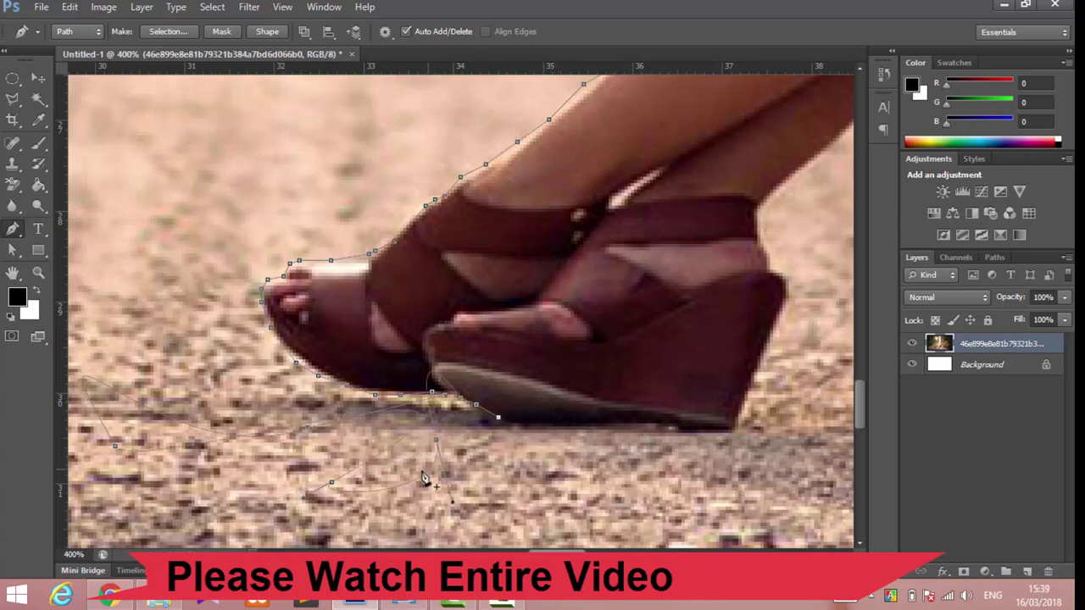
Step: Place anchors along the rear sandal's sole to the heel corner
click(508, 422)
click(529, 427)
click(561, 423)
click(599, 423)
click(640, 427)
click(688, 430)
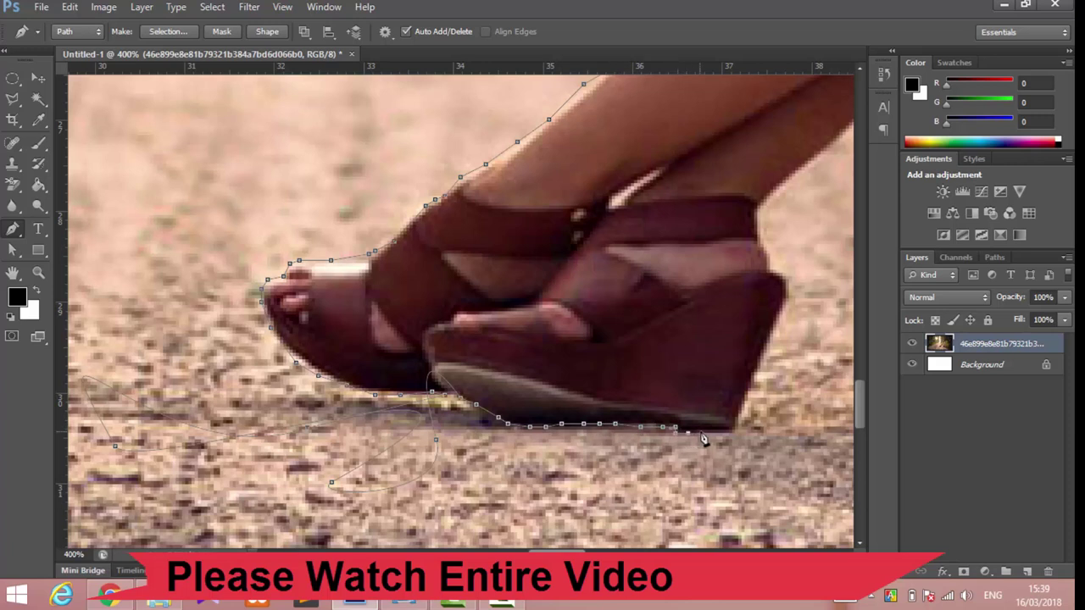
click(703, 432)
Step: Trace up the back edge of the wedge heel and pan to the leg above
click(757, 374)
click(767, 345)
click(778, 286)
click(768, 252)
click(761, 217)
click(793, 174)
drag(861, 395, 861, 388)
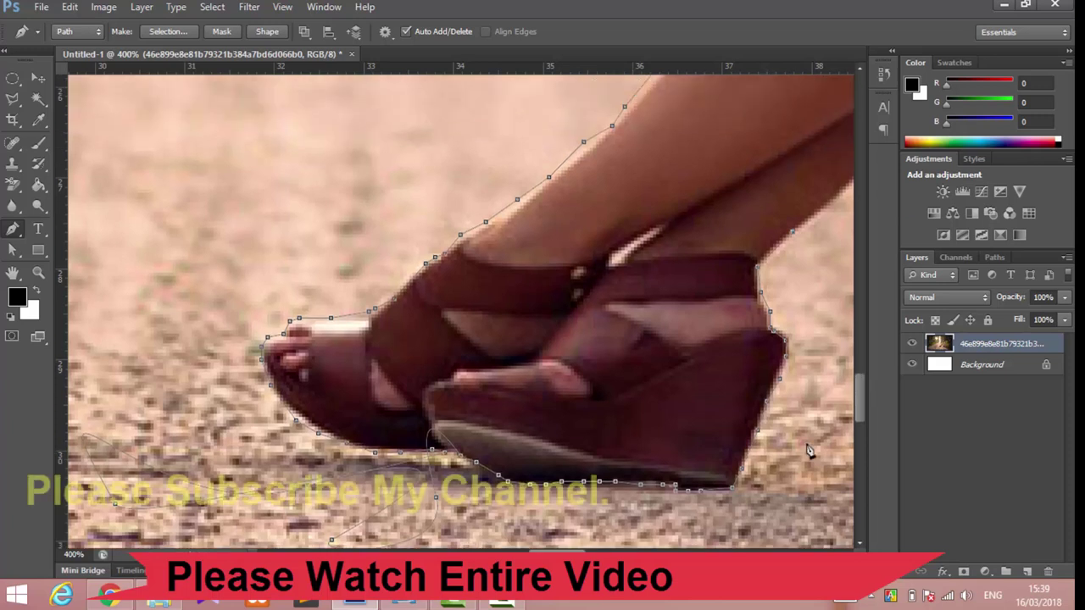
drag(796, 398, 560, 437)
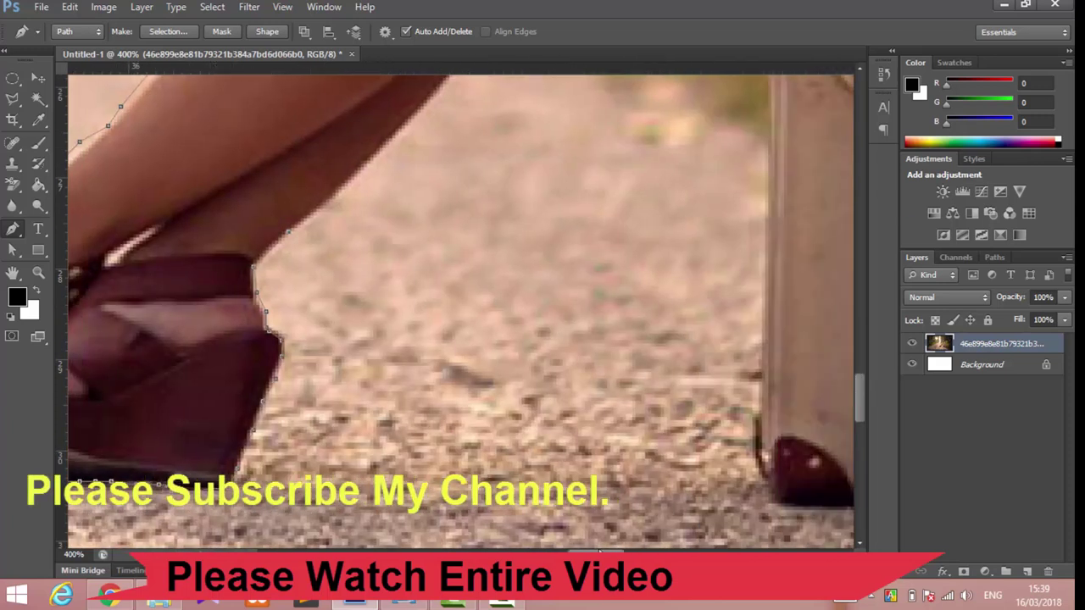
Step: Trace the outline up the back of the leg
scroll(560, 436, up, 2)
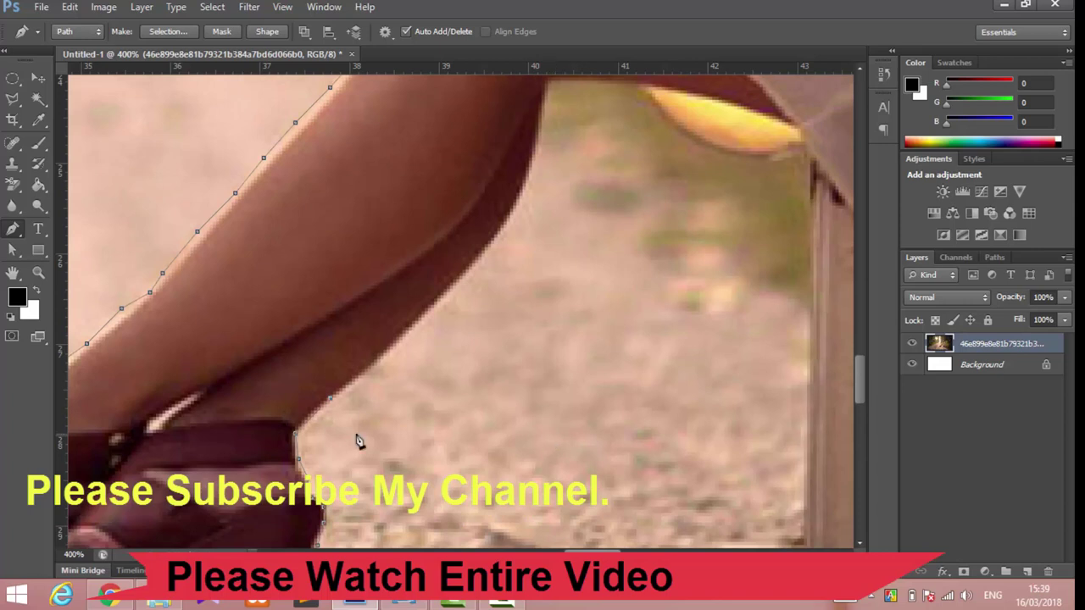
click(368, 371)
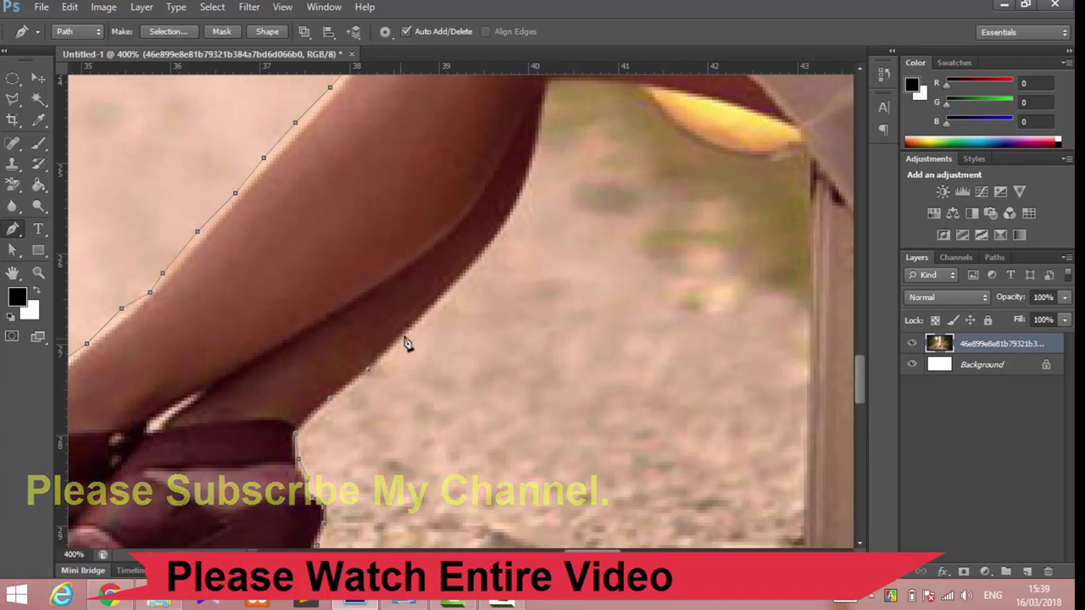
click(410, 331)
click(447, 291)
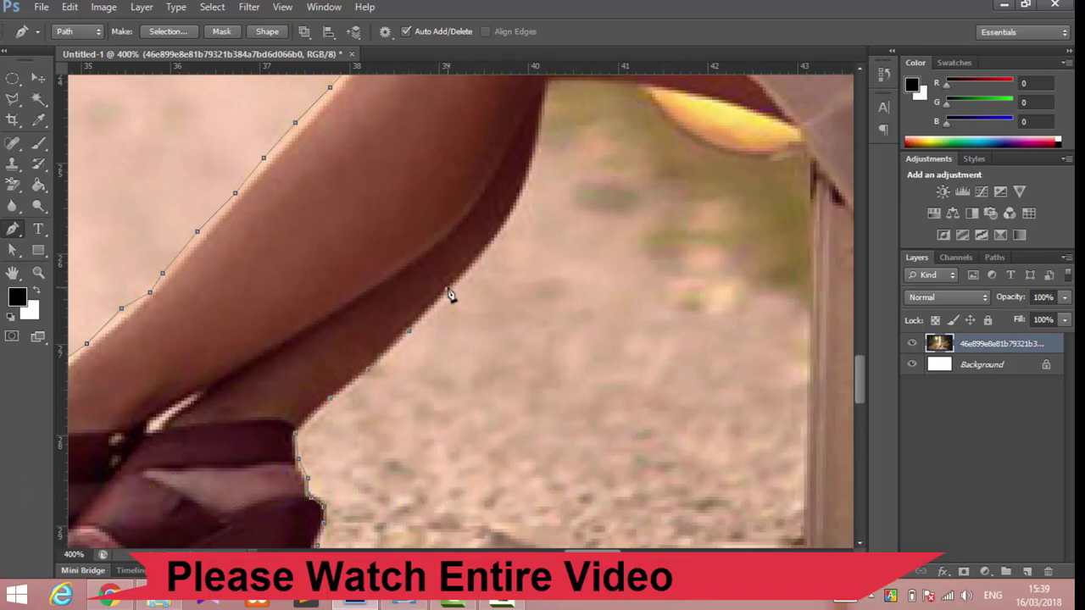
click(498, 238)
click(520, 200)
click(532, 159)
scroll(532, 161, up, 3)
scroll(532, 161, up, 2)
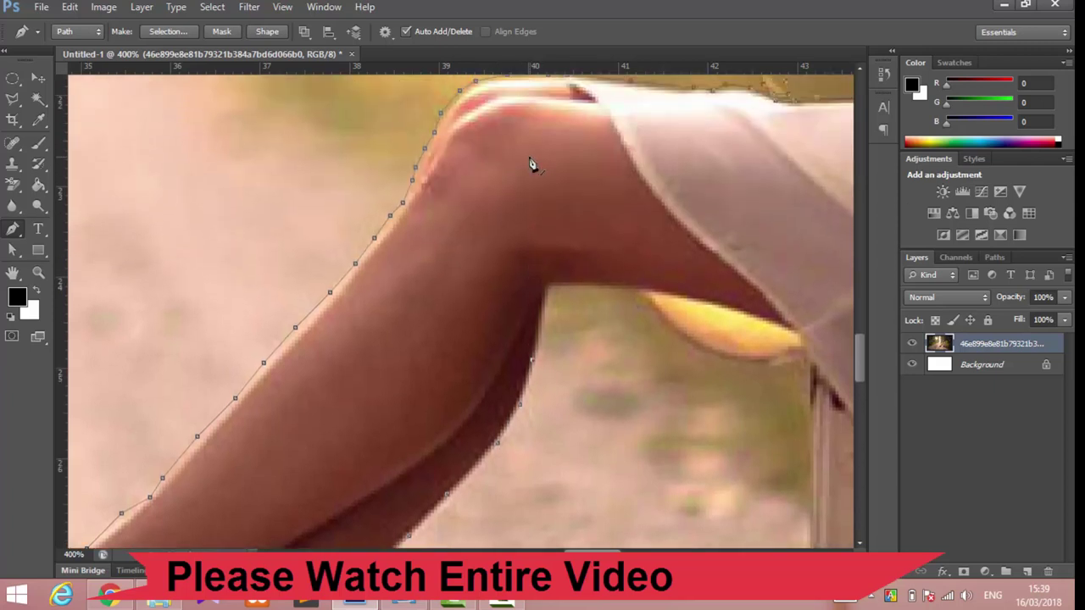
Step: Continue the outline under the knee and past the yellow patch
click(538, 318)
click(569, 285)
click(608, 287)
click(649, 294)
click(703, 302)
click(725, 306)
click(760, 315)
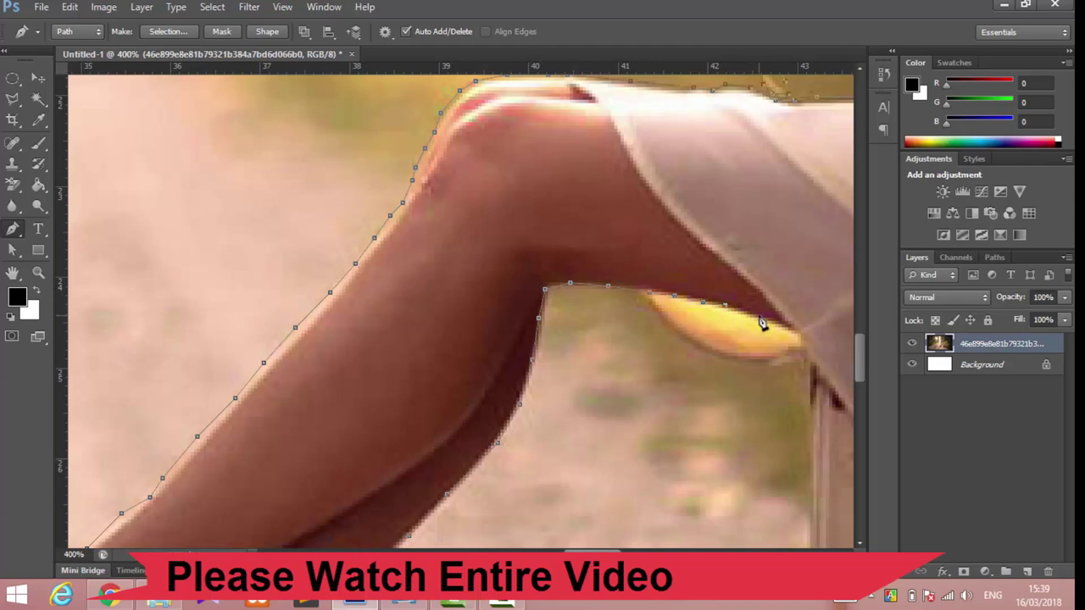
click(788, 328)
Step: Follow the skirt's lower edge and close the path at the starting anchor
scroll(806, 352, down, 3)
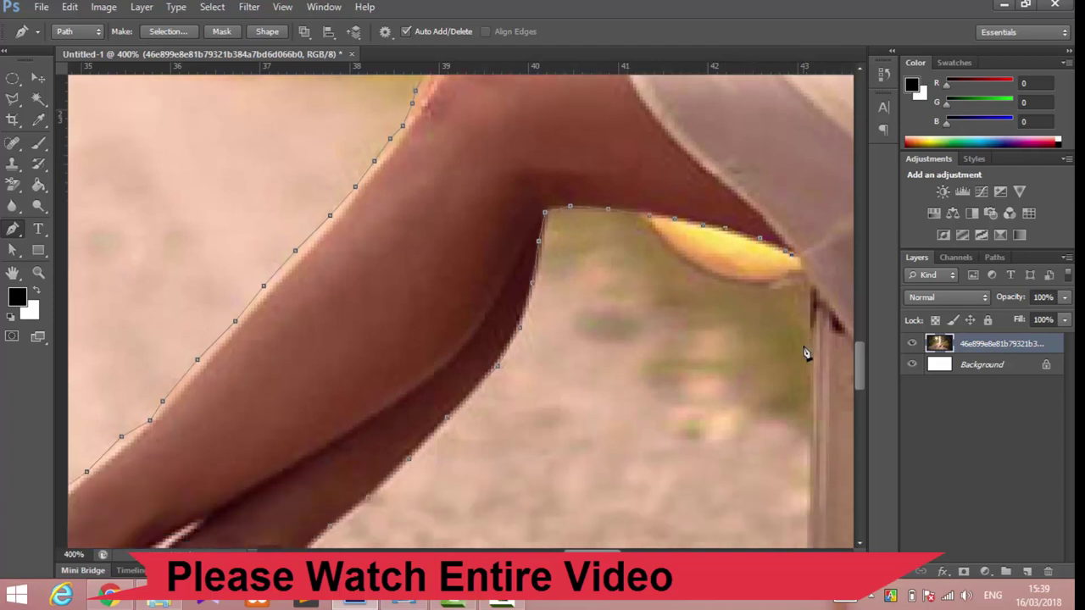
scroll(634, 527, down, 2)
scroll(461, 307, right, 5)
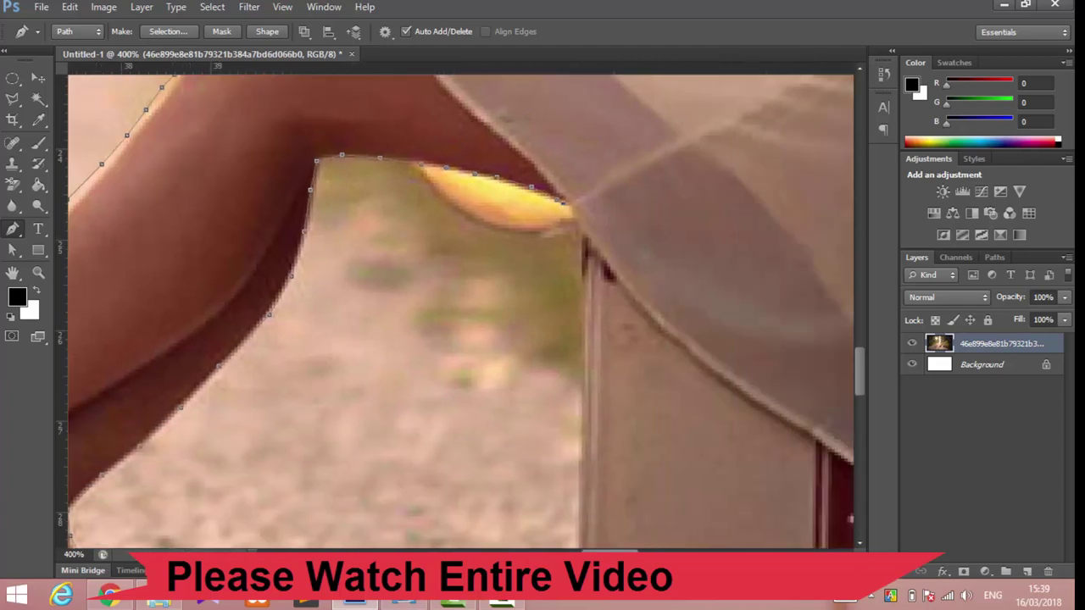
scroll(461, 306, right, 5)
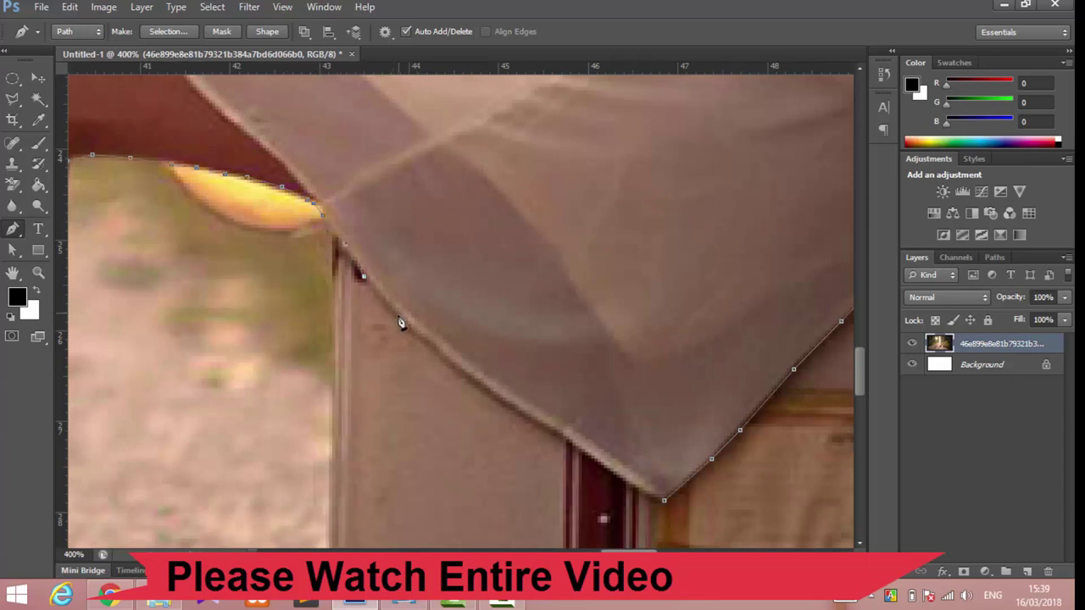
click(424, 344)
click(452, 371)
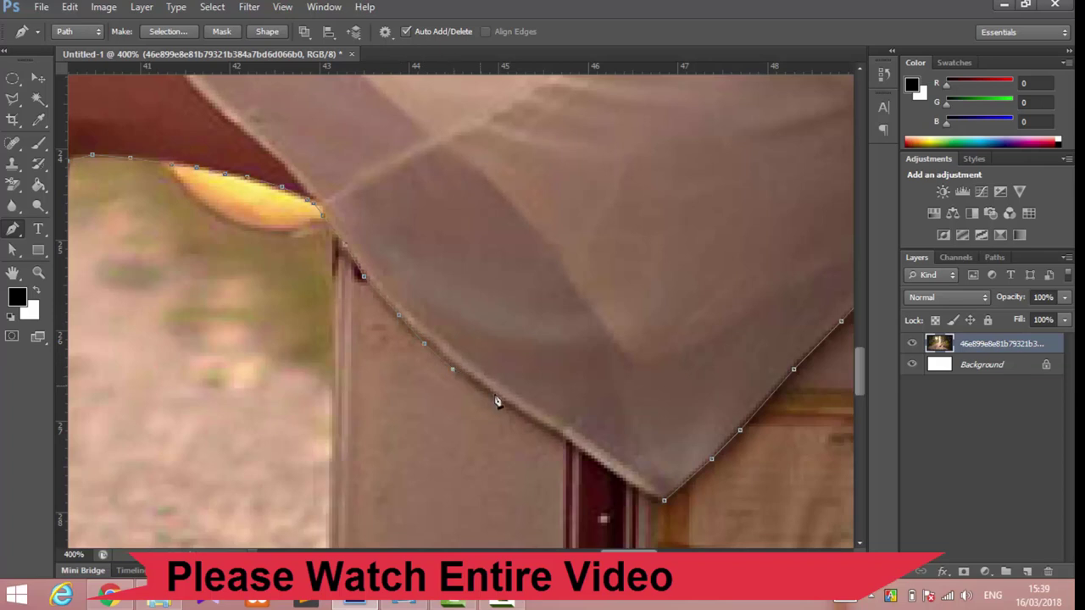
click(541, 424)
click(570, 442)
click(617, 474)
click(646, 495)
click(664, 502)
Step: Turn the closed path into a selection with Ctrl+Enter
scroll(424, 477, up, 2)
scroll(424, 478, up, 1)
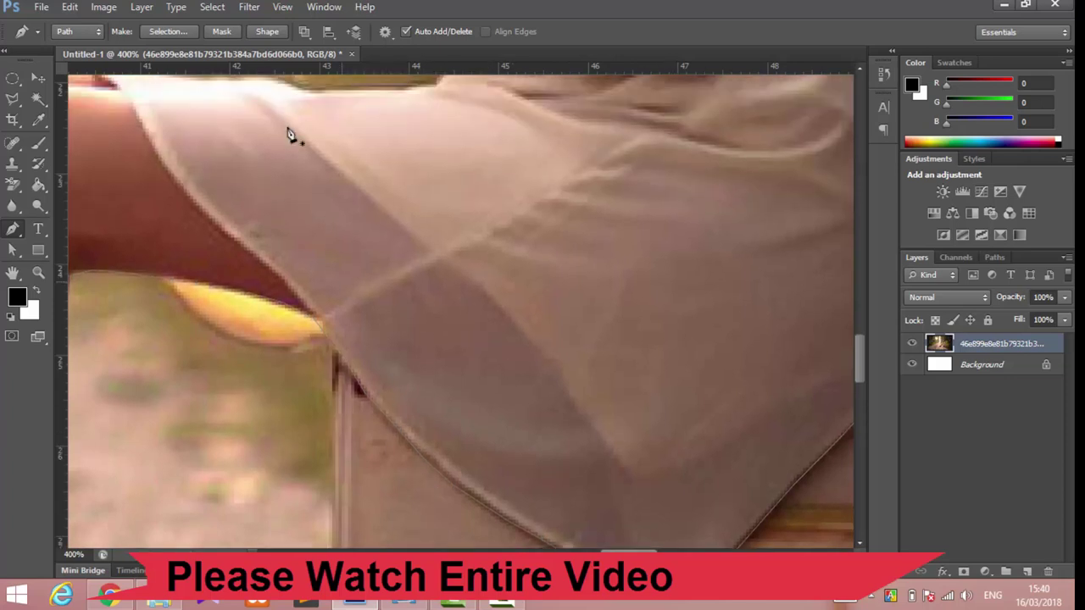
click(210, 7)
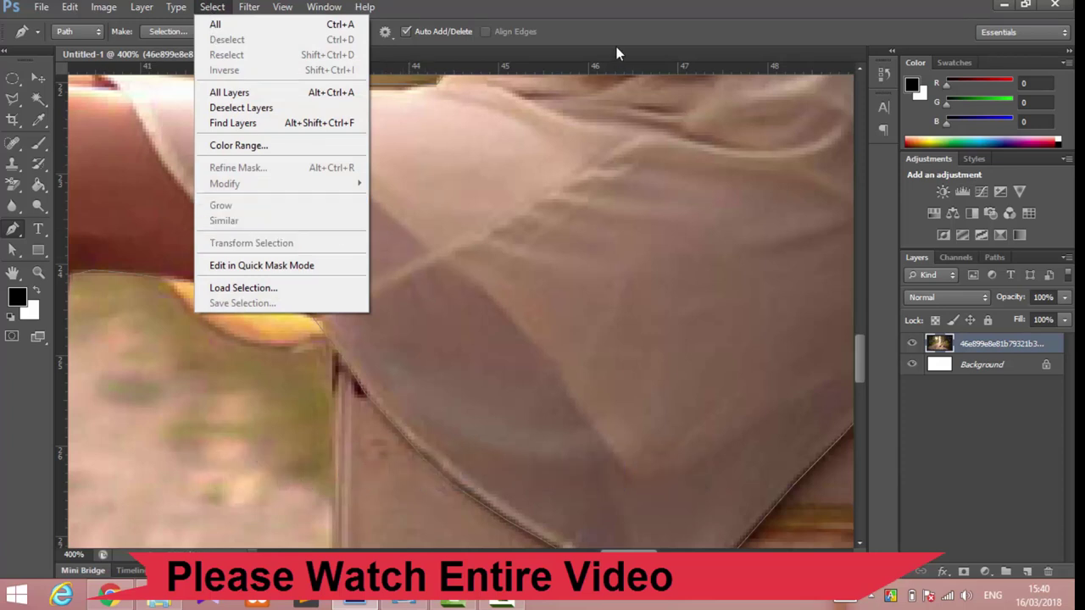
click(516, 370)
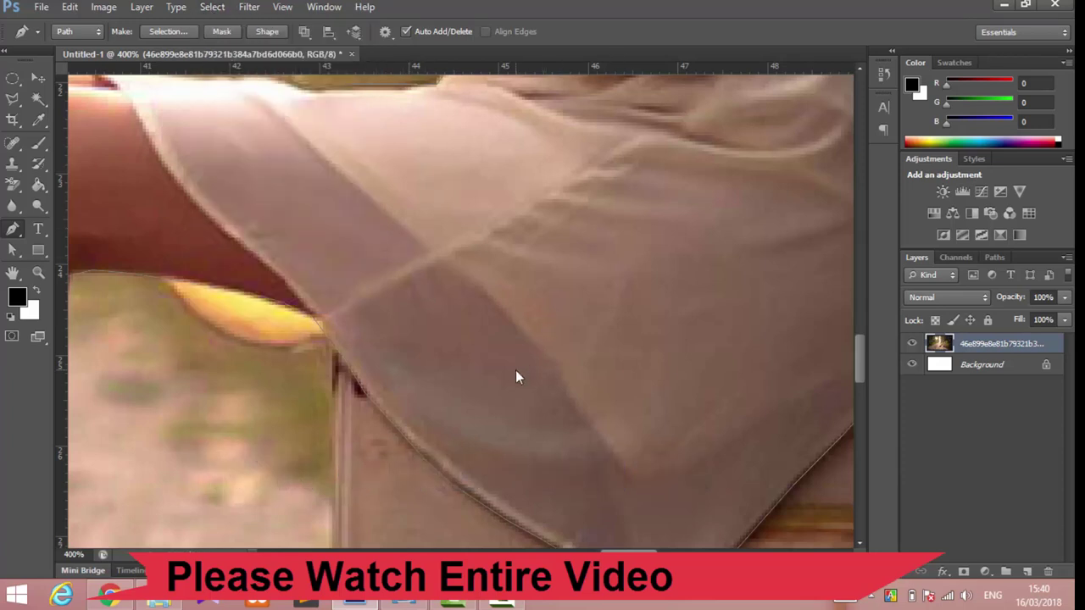
key(ctrl+Return)
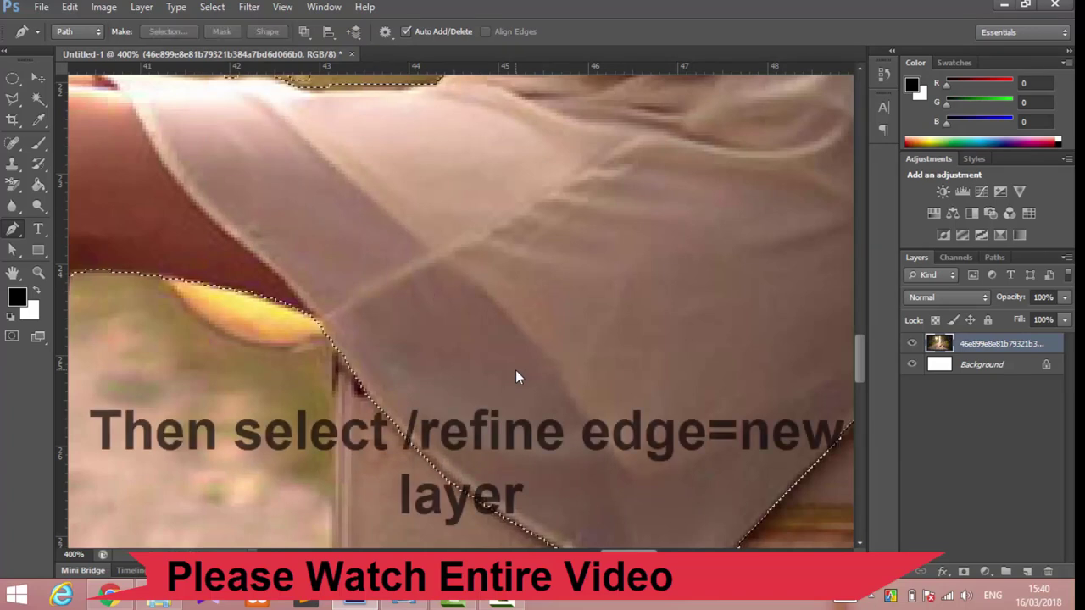
Step: Apply Refine Edge with output set to New Layer, then zoom out to the whole figure
click(212, 7)
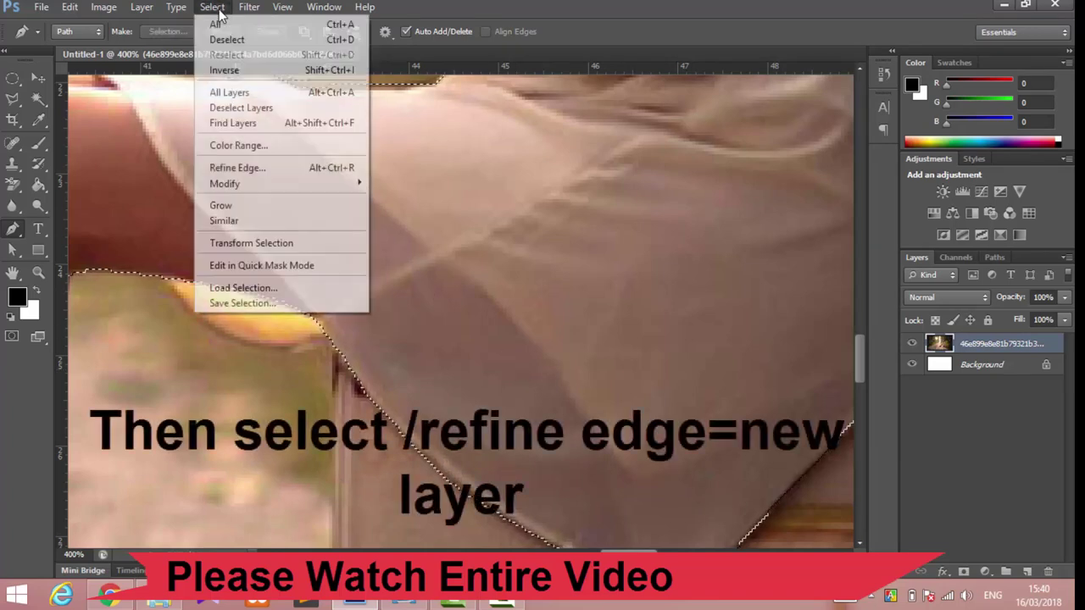
click(228, 169)
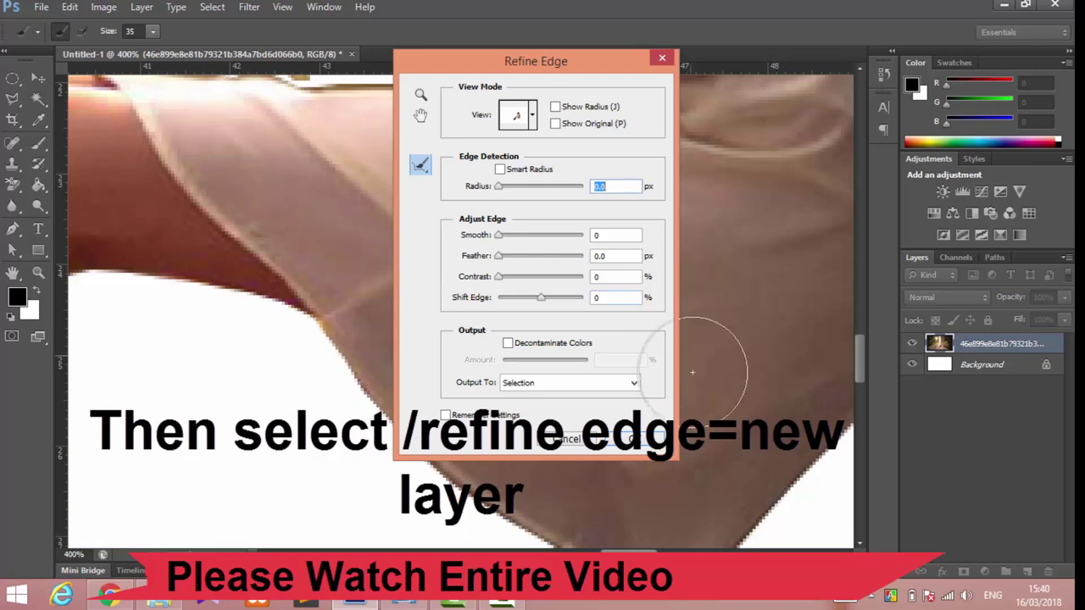
click(632, 384)
click(526, 424)
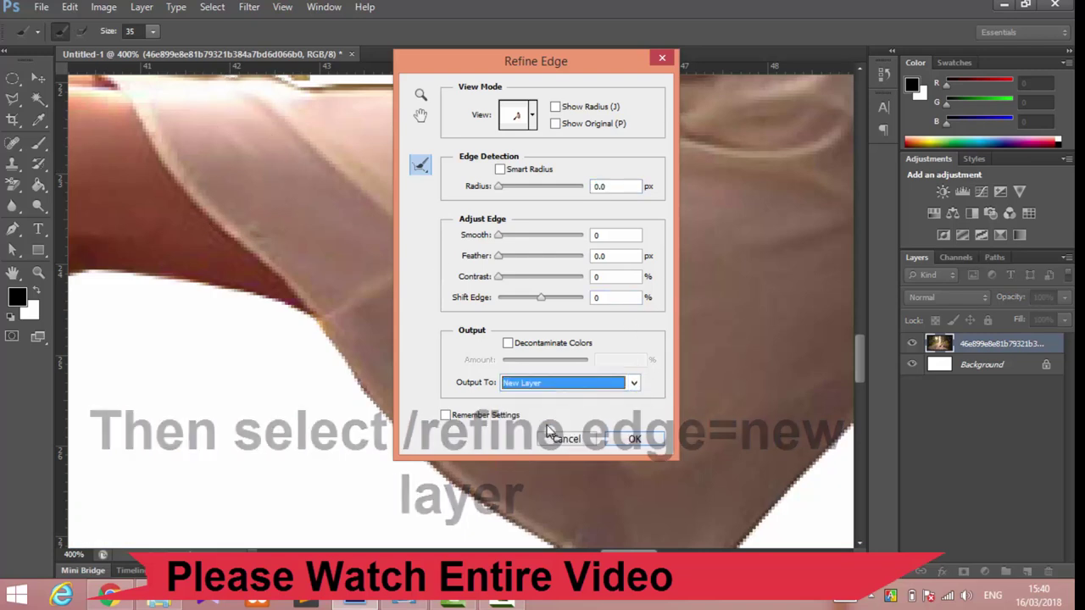
click(628, 442)
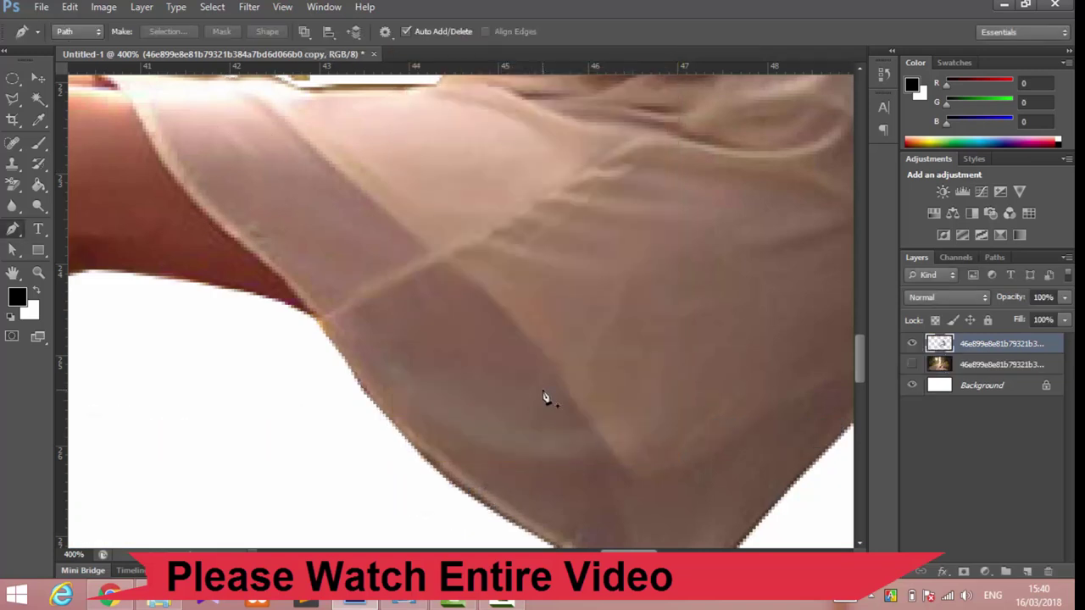
key(ctrl+minus)
key(ctrl+minus)
key(ctrl+minus)
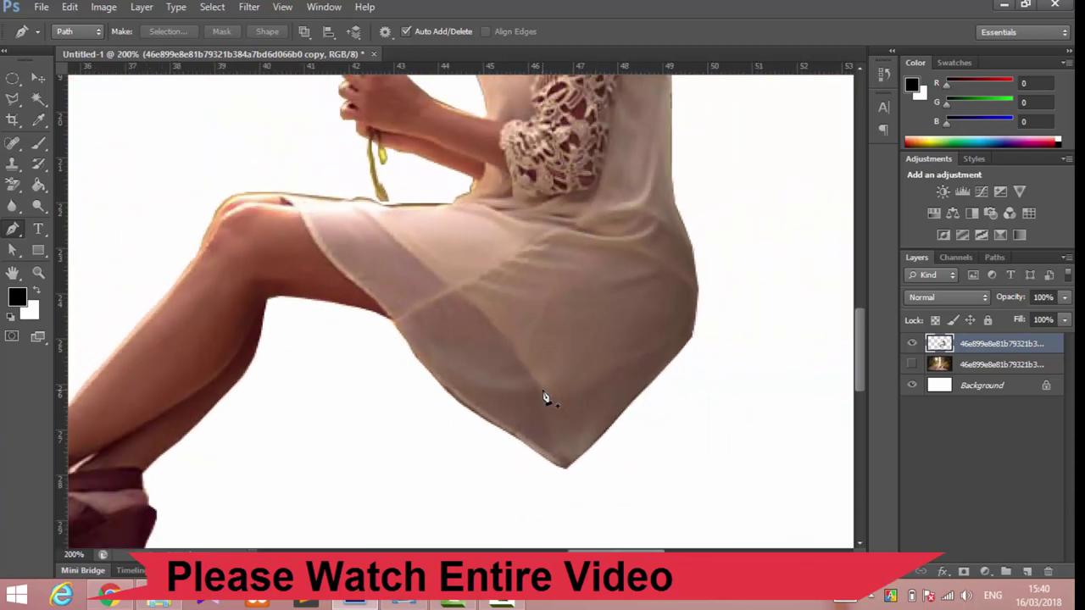
key(ctrl+minus)
key(ctrl+minus)
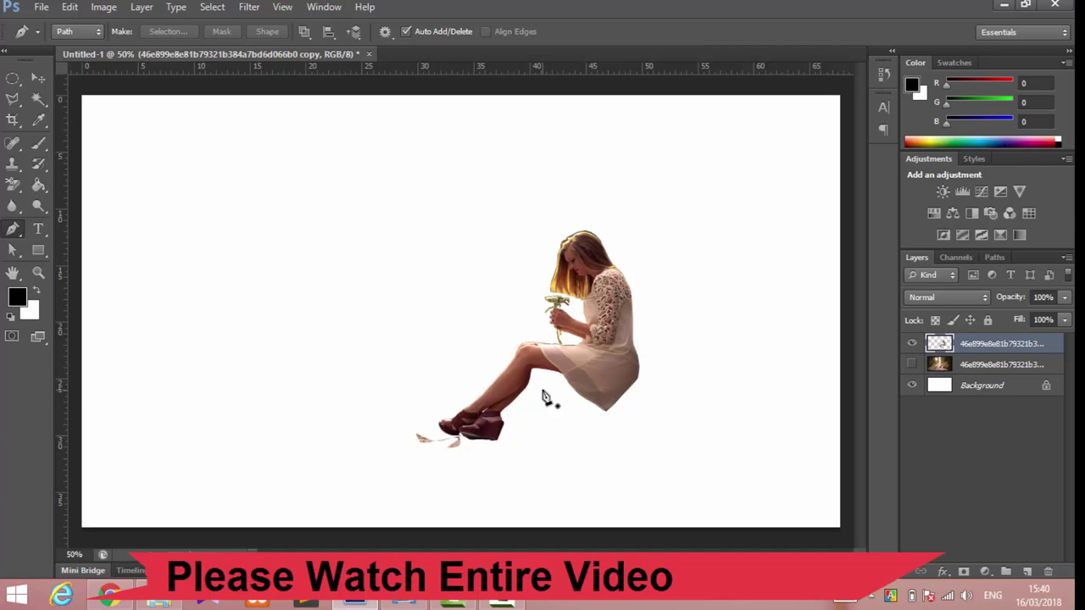
Step: Select the paper scraps beside the shoes with the Elliptical Marquee, delete them and deselect
click(14, 80)
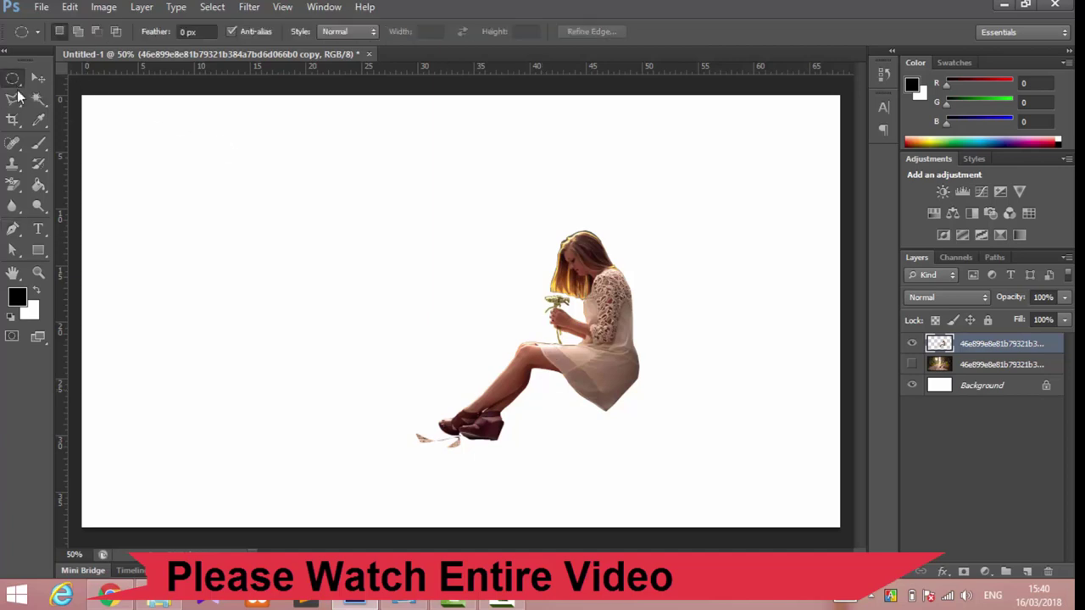
mouse_move(398, 417)
mouse_down()
mouse_move(444, 464)
mouse_move(469, 461)
mouse_move(445, 452)
mouse_up()
click(419, 460)
click(383, 447)
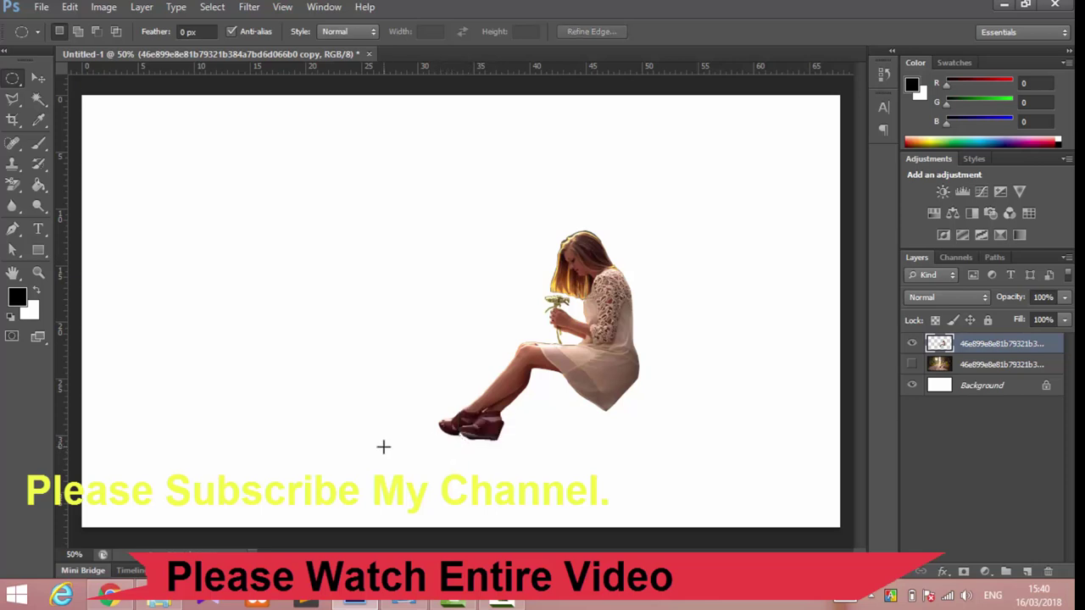
click(38, 78)
Step: Move the woman left and up, then save the image as JPEG named 'gd'
drag(592, 315, 369, 265)
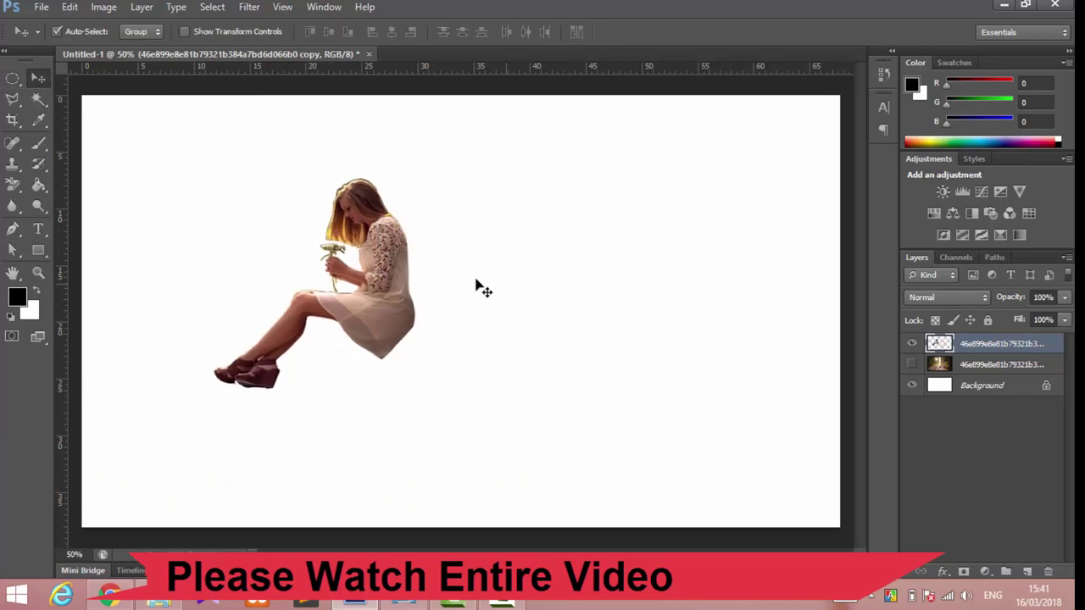
click(42, 8)
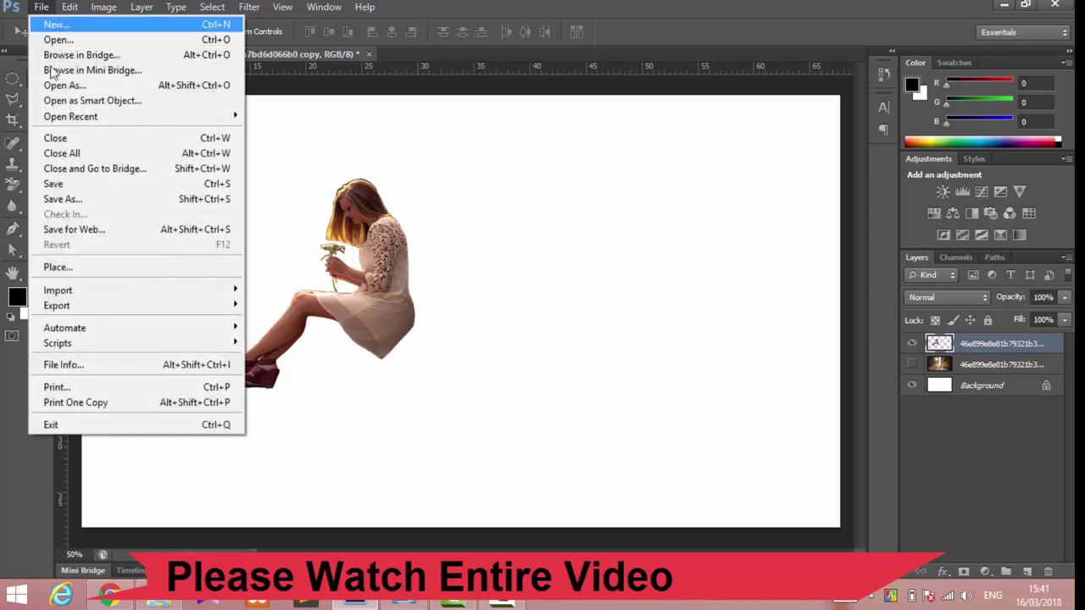
click(58, 198)
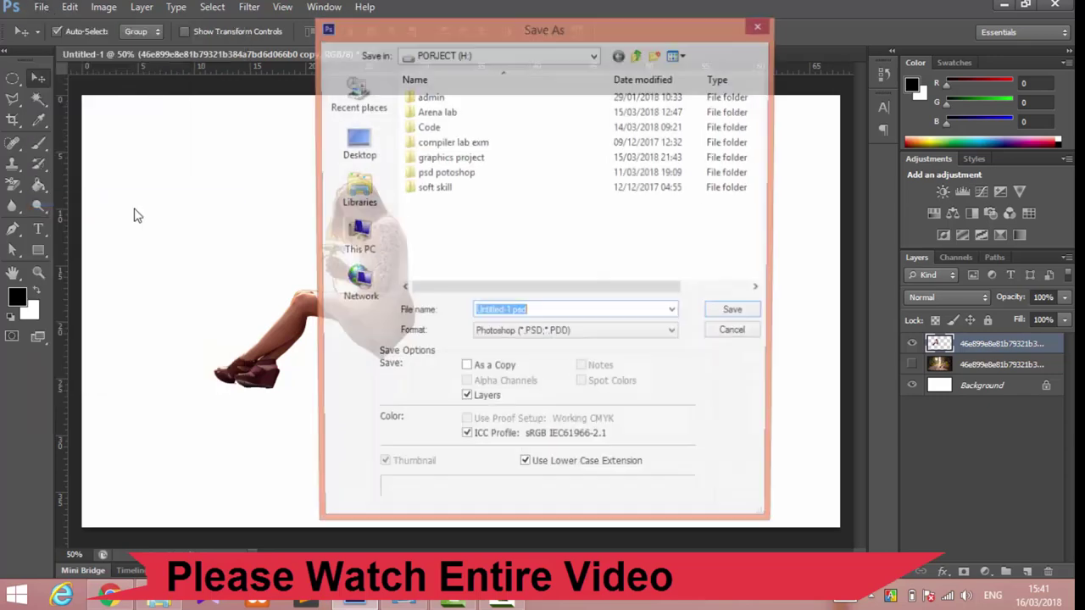
click(576, 334)
scroll(577, 364, up, 4)
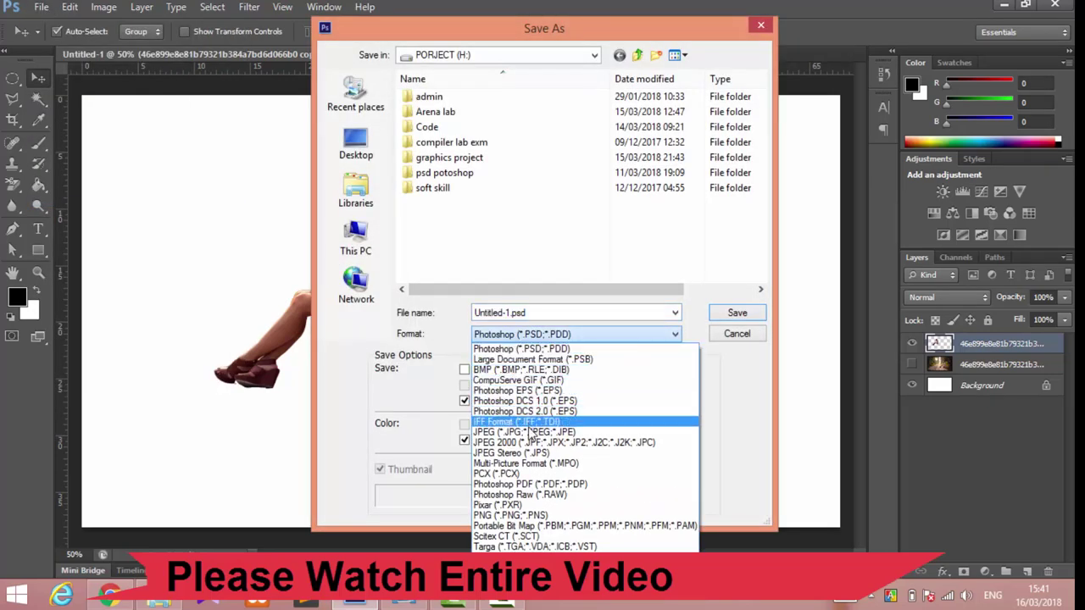
click(536, 417)
double_click(614, 313)
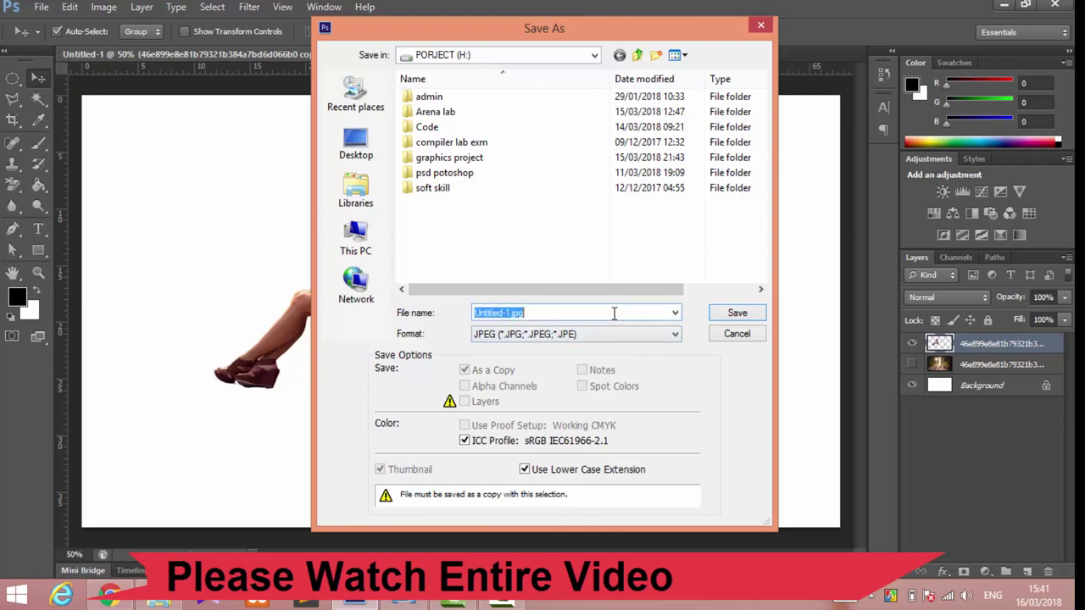
text(gd)
click(740, 315)
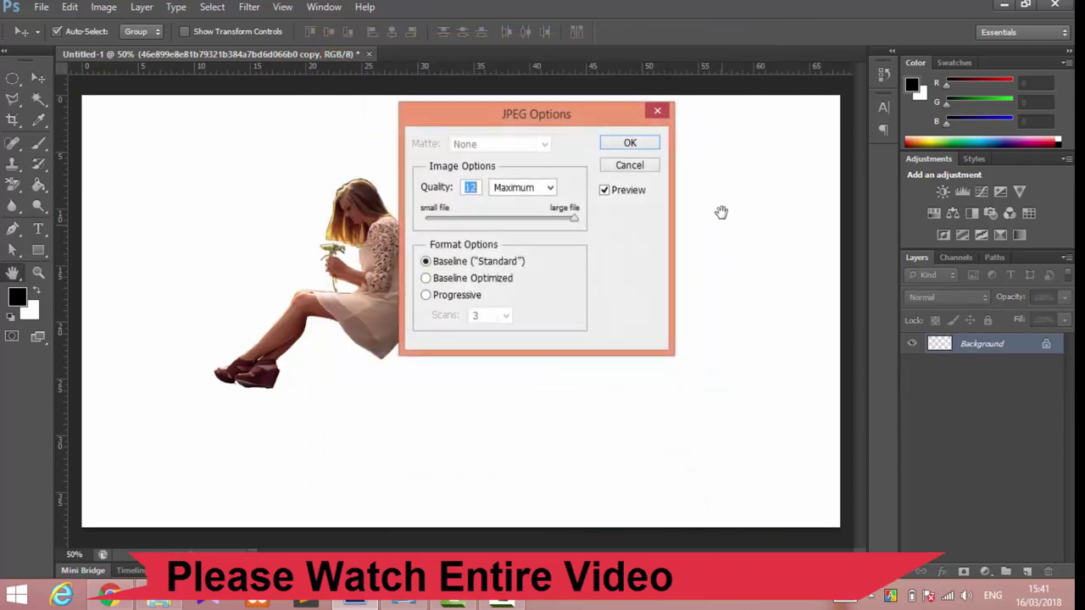
click(644, 149)
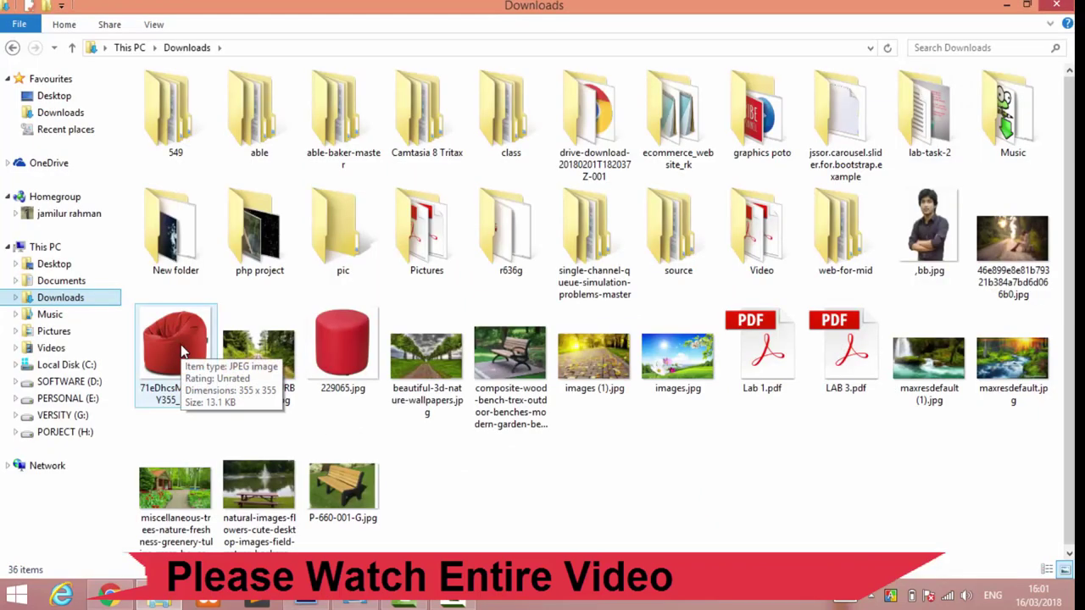
Step: Drag 229065.jpg from Downloads onto the Photoshop forest document
mouse_move(340, 342)
mouse_down()
mouse_move(343, 504)
mouse_move(301, 593)
mouse_move(441, 295)
mouse_up()
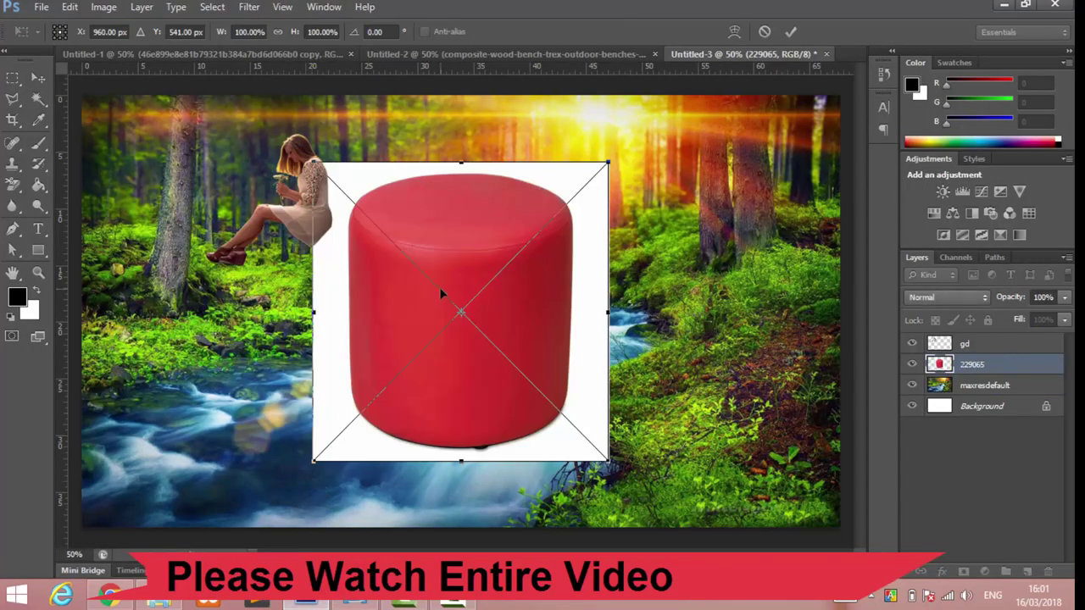
Step: Commit the placed red stool image and rasterize its layer
key(Return)
right_click(975, 364)
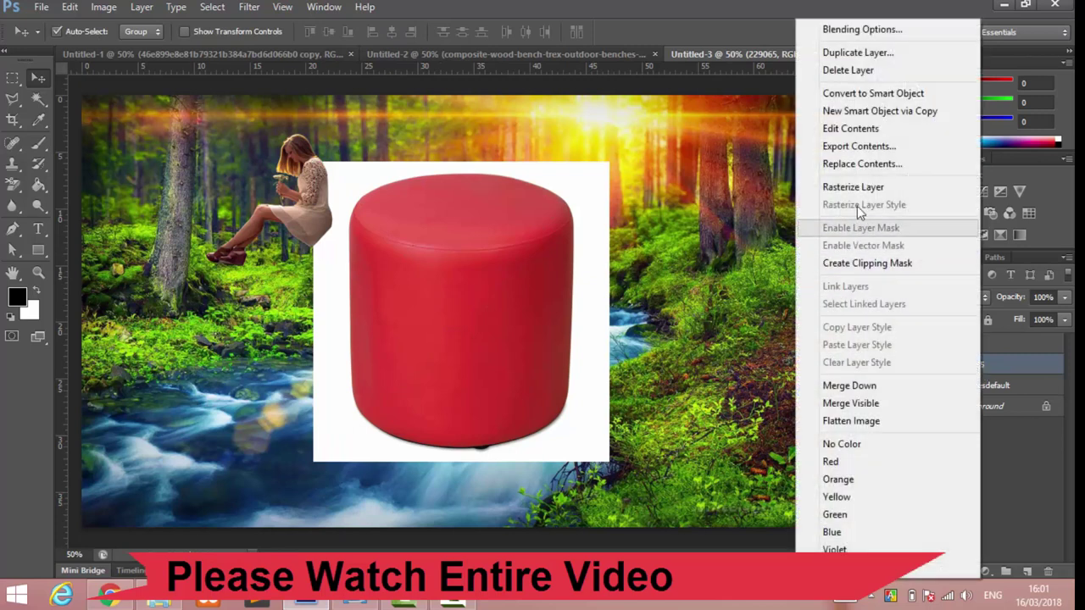
click(852, 187)
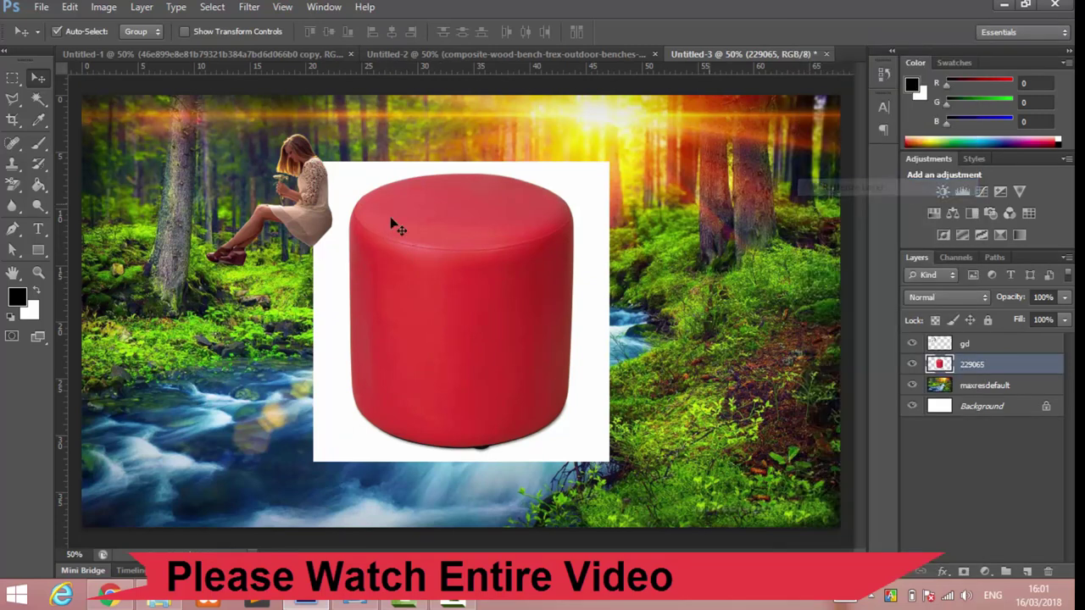
Step: Magic Wand-select the white backdrop around the stool, delete it, and deselect
click(38, 99)
click(333, 303)
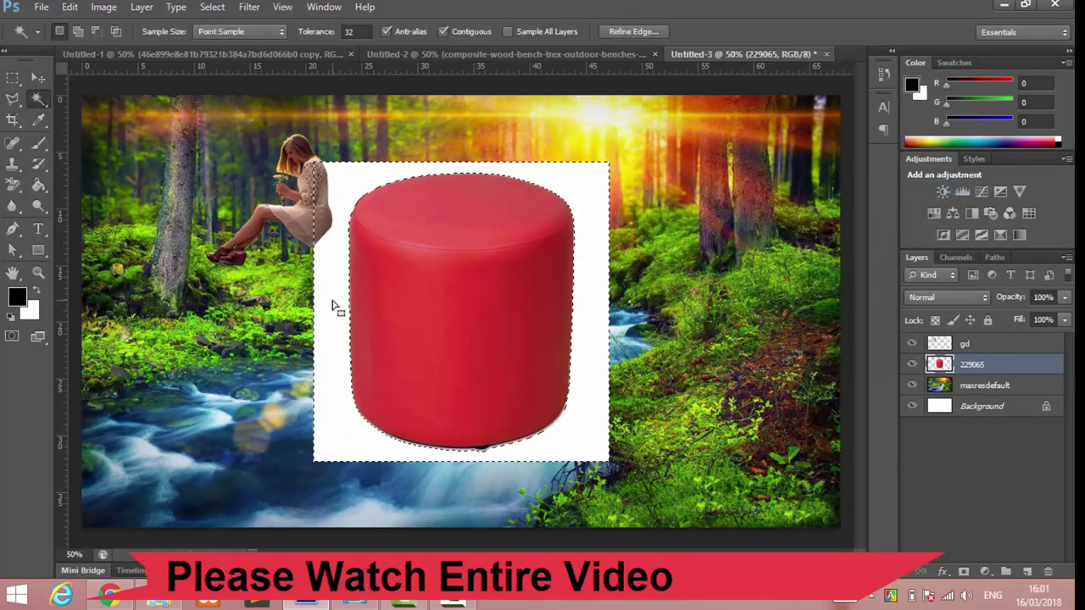
key(Delete)
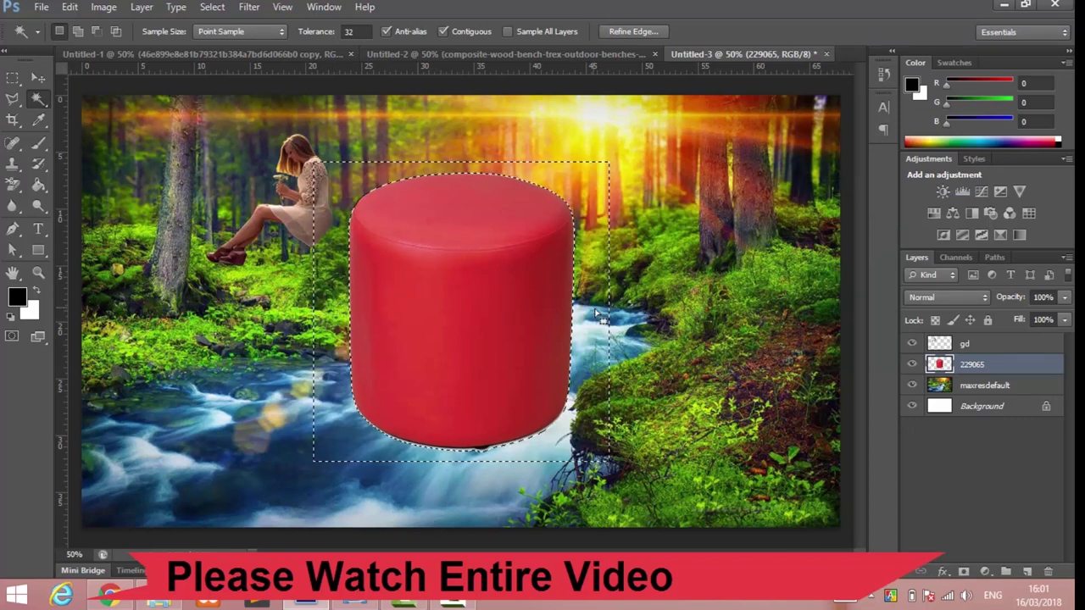
key(ctrl+shift+i)
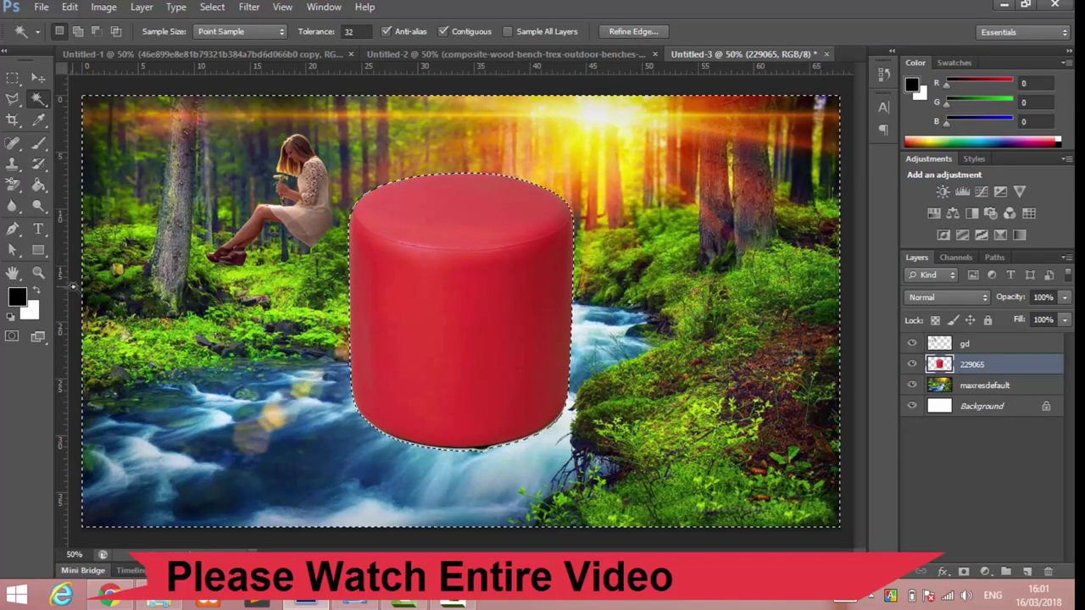
key(ctrl+d)
click(40, 78)
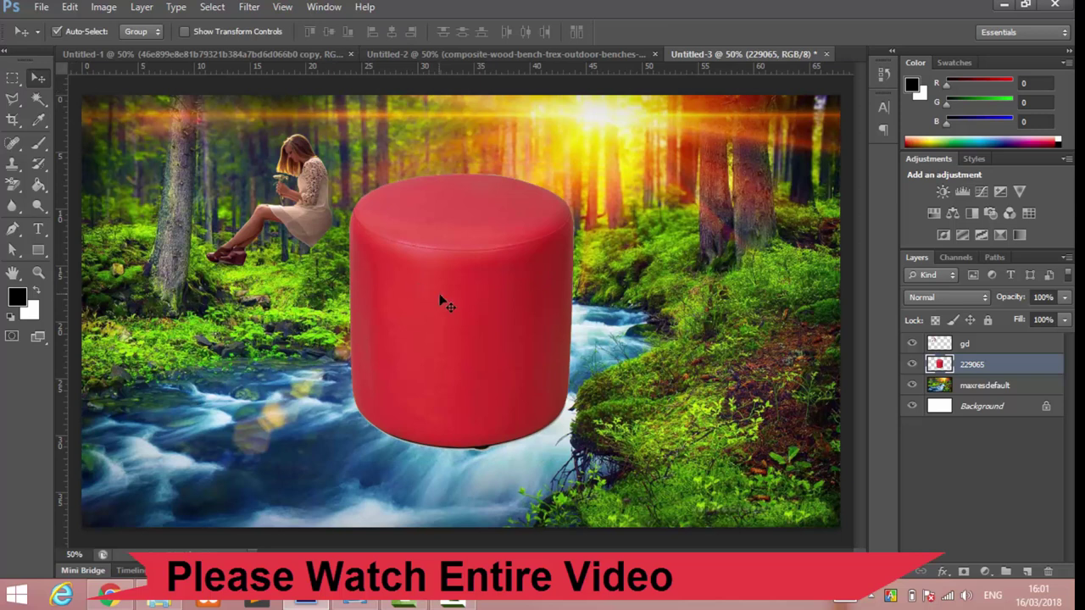
Step: Shrink the red stool to about 25%, set it on the grass, and move the woman onto it
mouse_move(437, 294)
mouse_down()
mouse_move(285, 203)
mouse_move(330, 373)
mouse_up()
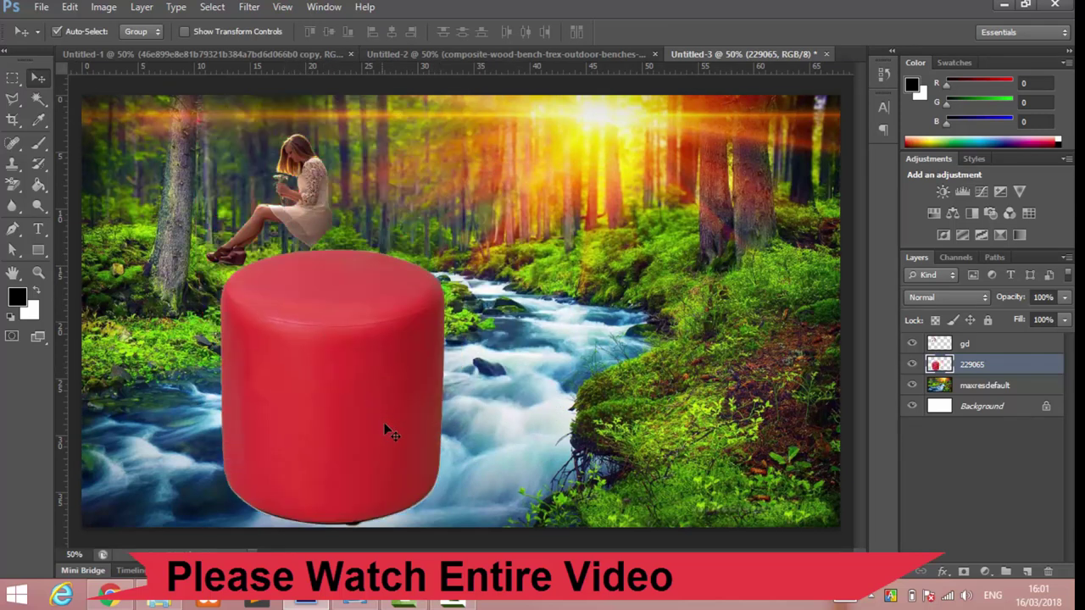
key(ctrl+t)
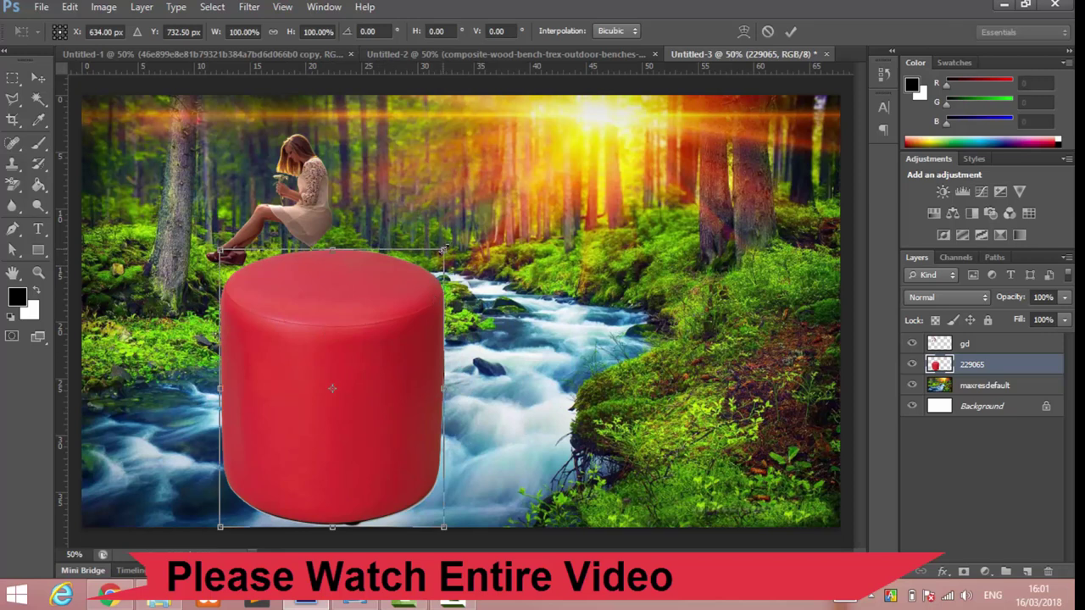
drag(443, 250, 307, 428)
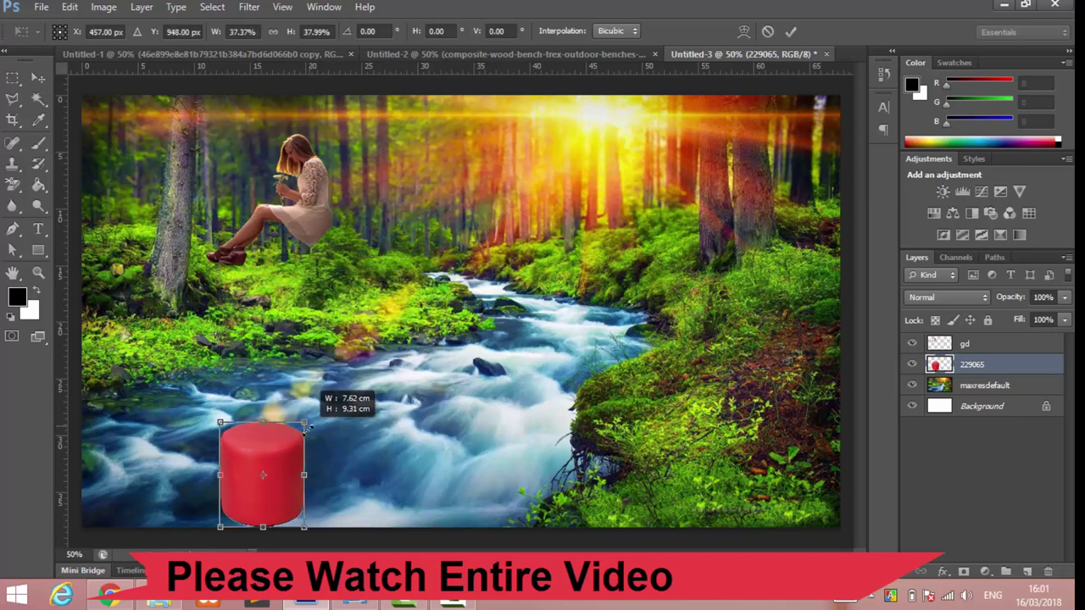
drag(268, 478, 377, 270)
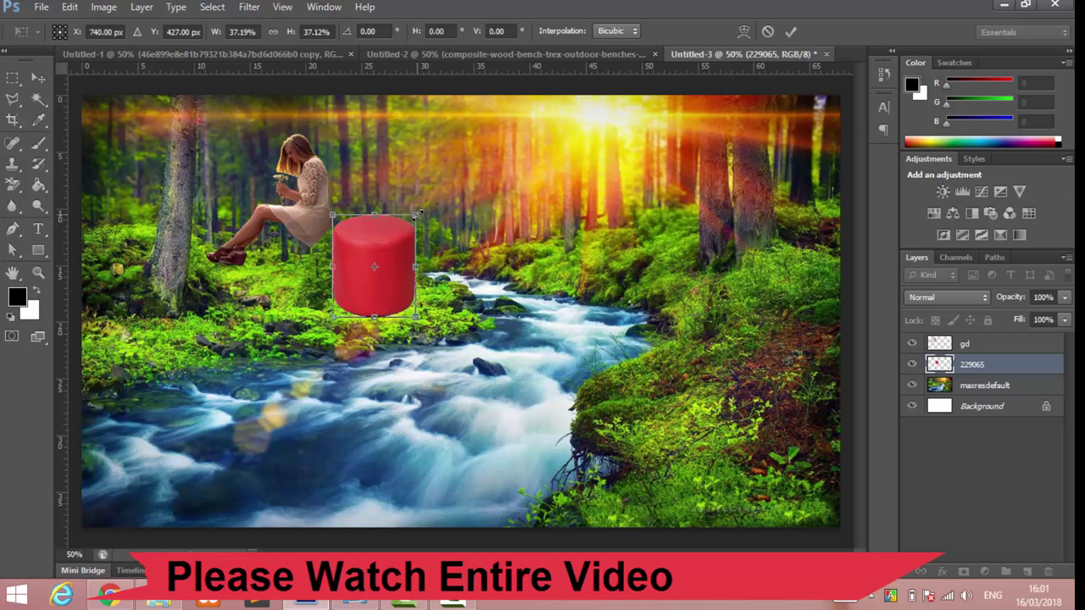
drag(416, 215, 390, 245)
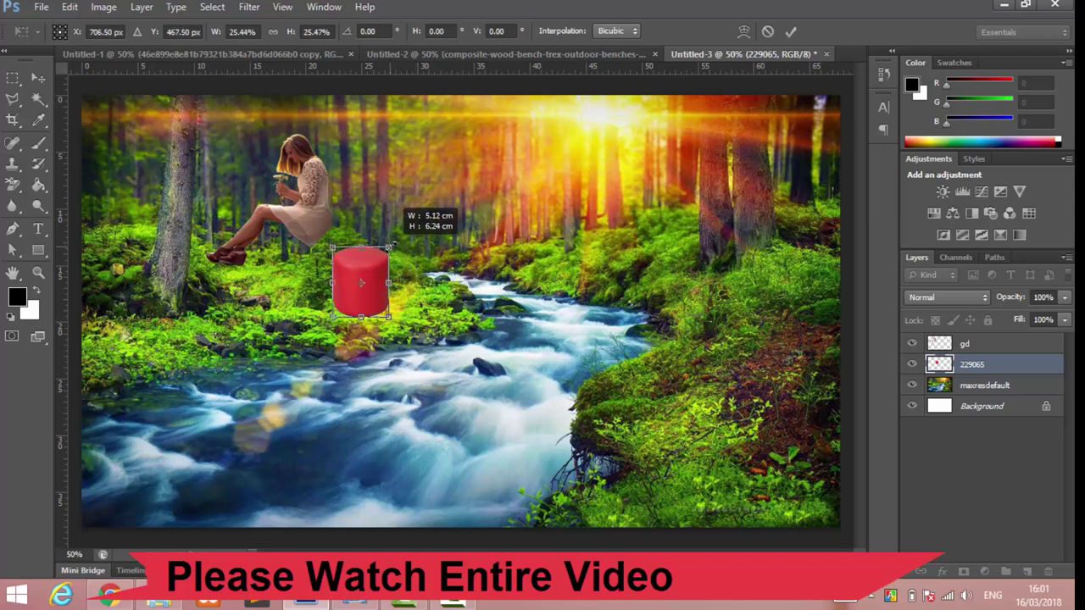
key(Return)
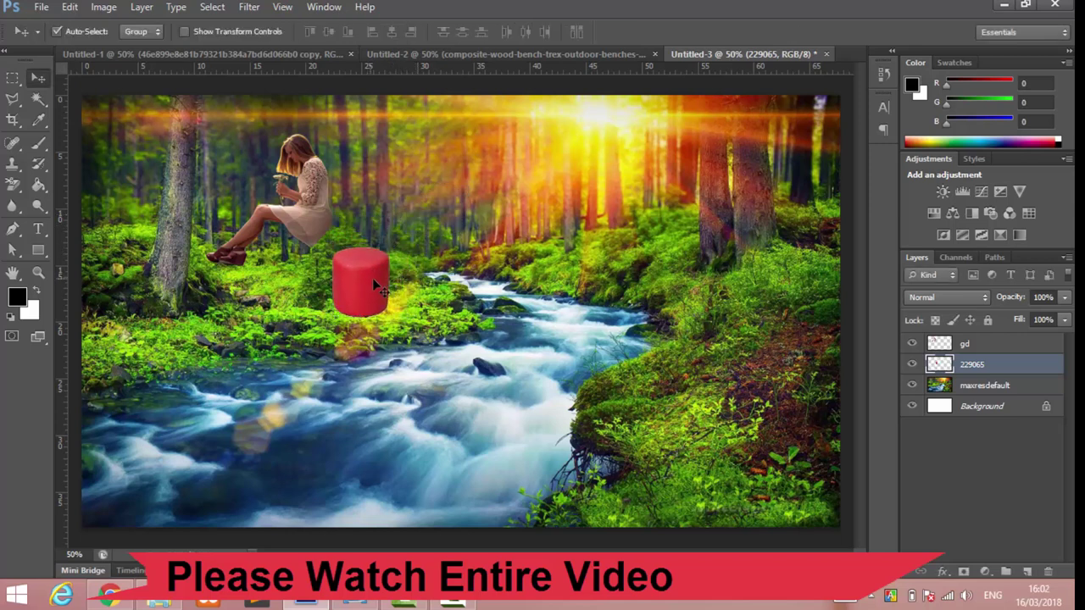
mouse_move(372, 284)
mouse_down()
mouse_move(424, 285)
mouse_move(388, 283)
mouse_up()
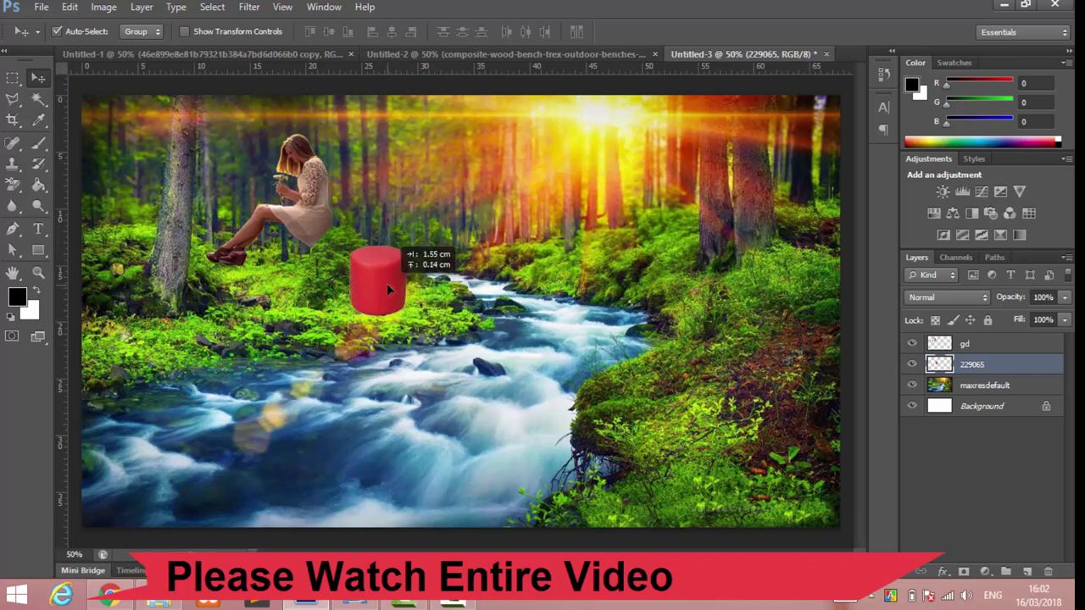
drag(298, 219, 362, 240)
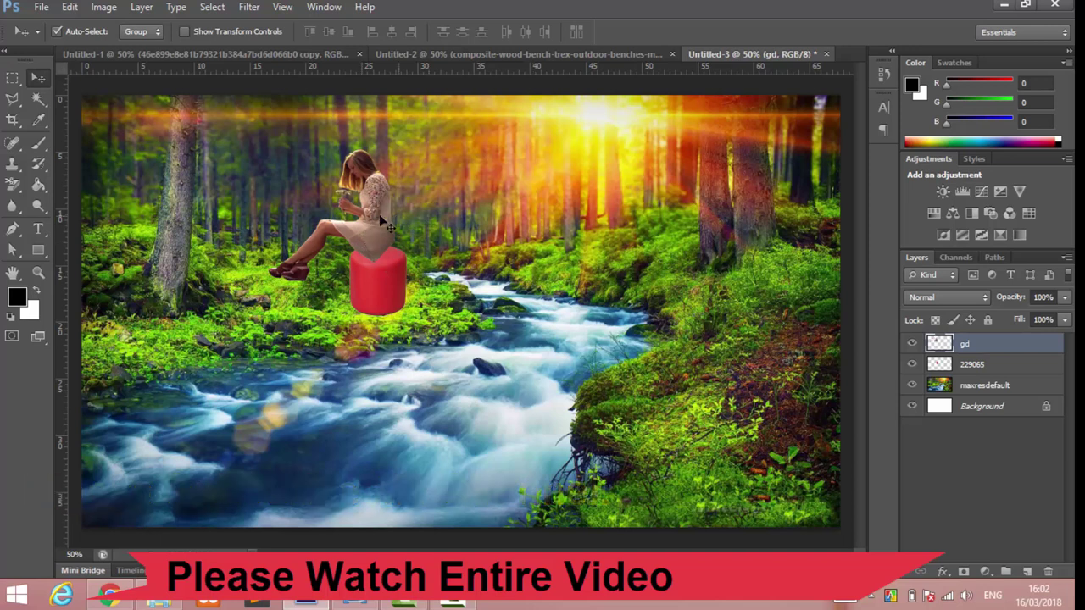
Step: Place the woman over the stool and reorder layers so the stool sits behind her legs
mouse_move(364, 235)
mouse_down()
mouse_move(368, 250)
mouse_move(370, 239)
mouse_up()
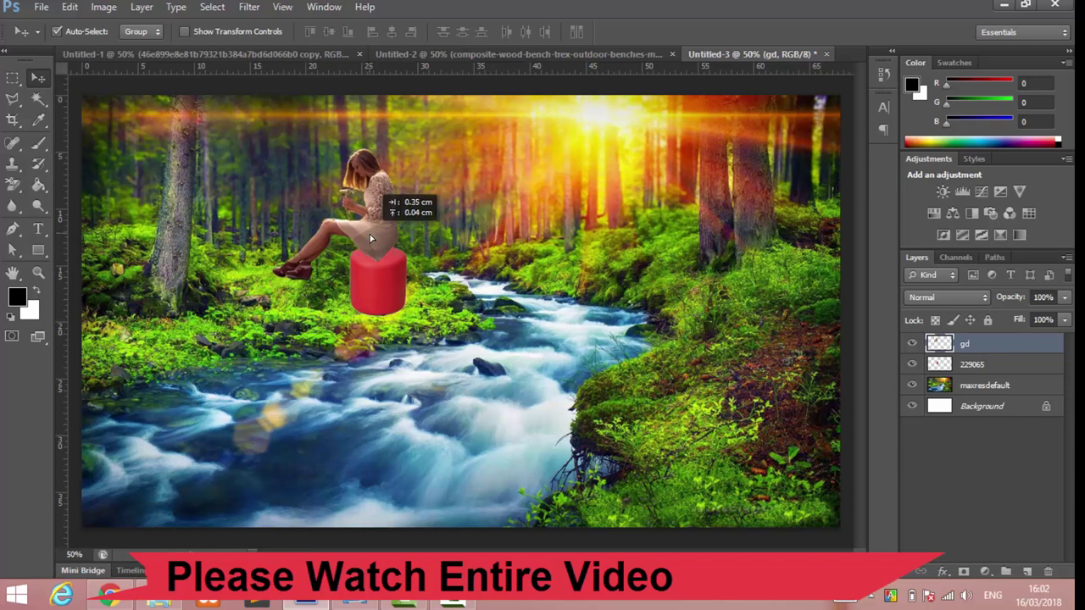
drag(370, 234, 370, 235)
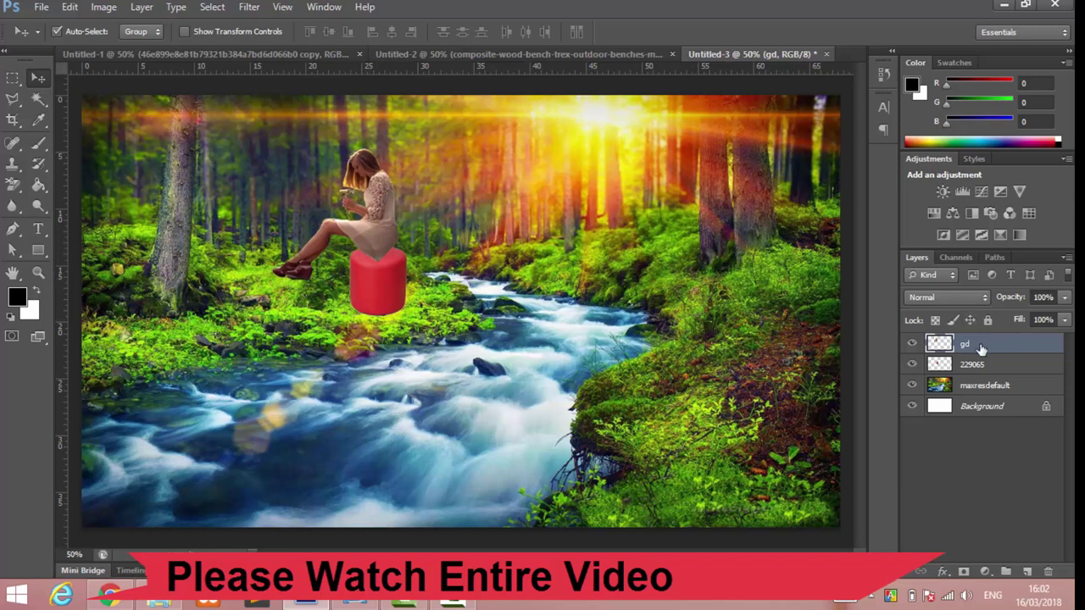
drag(983, 351, 984, 371)
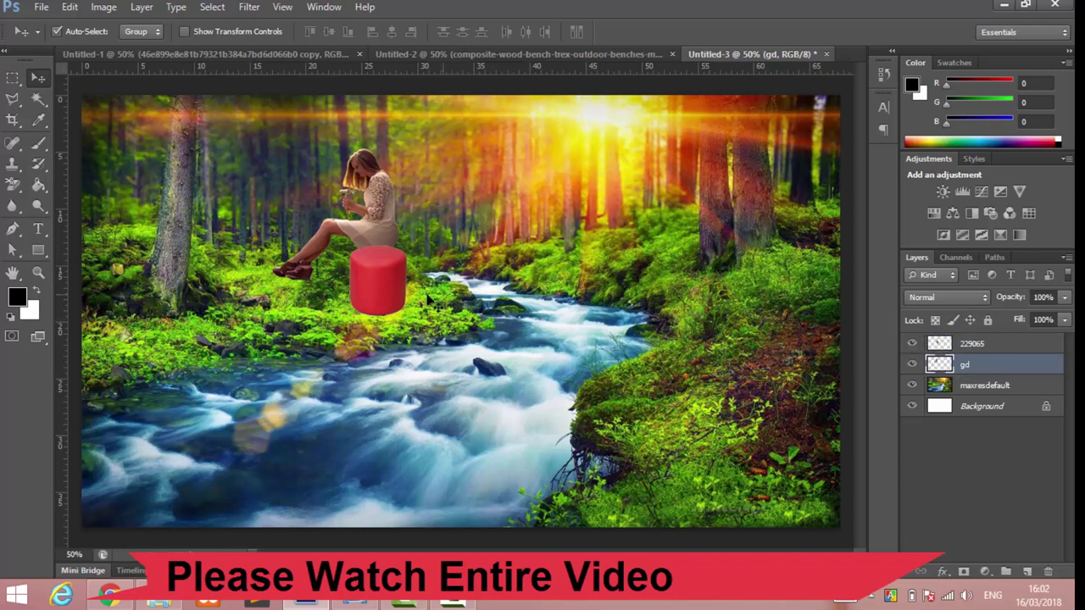
mouse_move(388, 287)
mouse_down()
mouse_move(416, 287)
mouse_move(396, 291)
mouse_up()
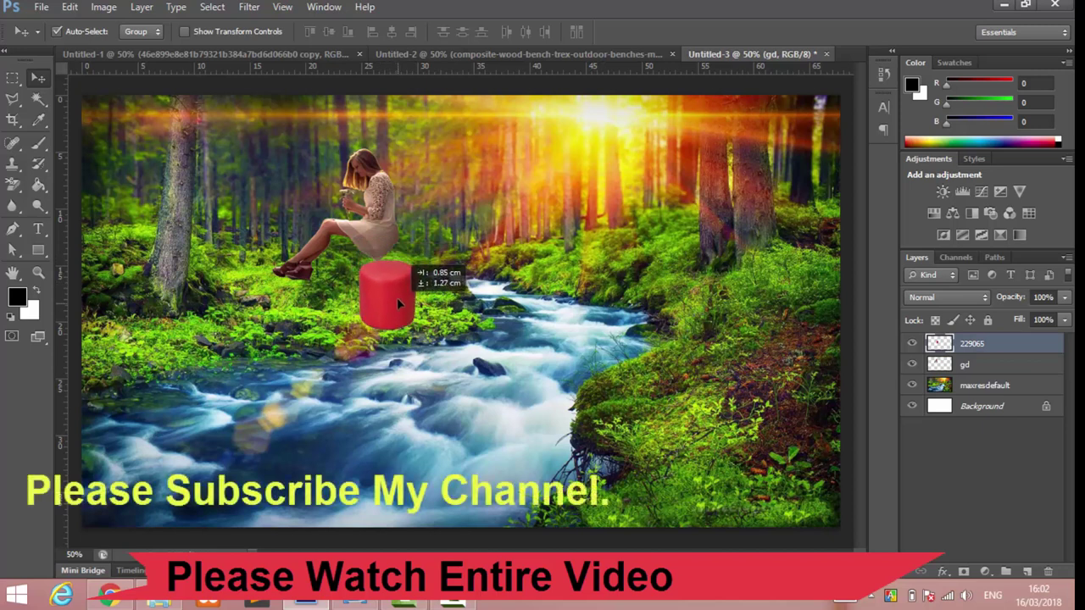
drag(396, 292, 397, 297)
drag(984, 352, 981, 373)
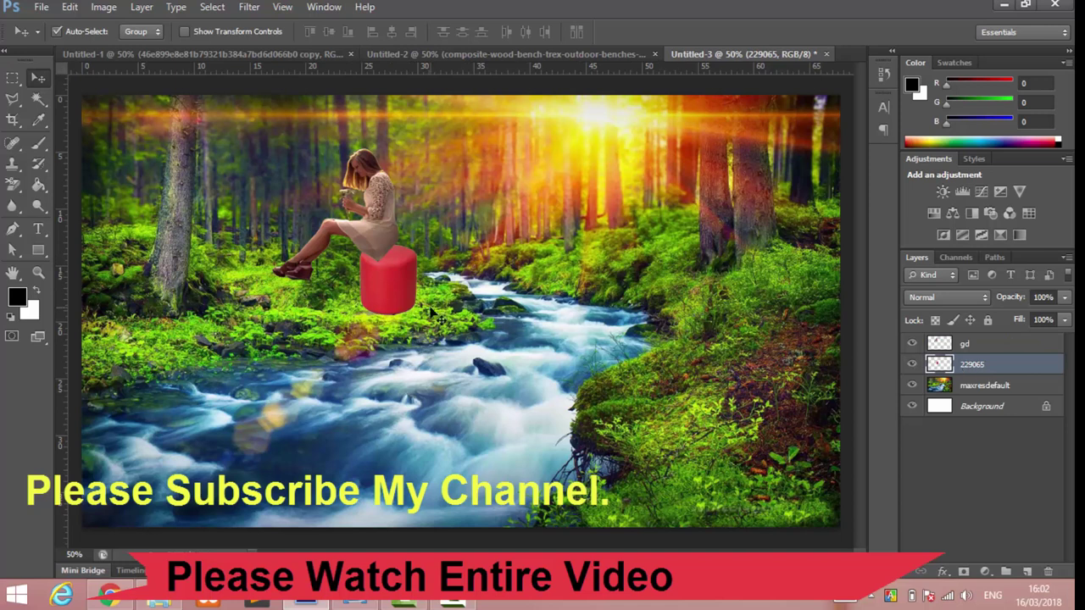
Step: Fine-tune the stool and woman positions so she appears seated on it
drag(403, 289, 391, 289)
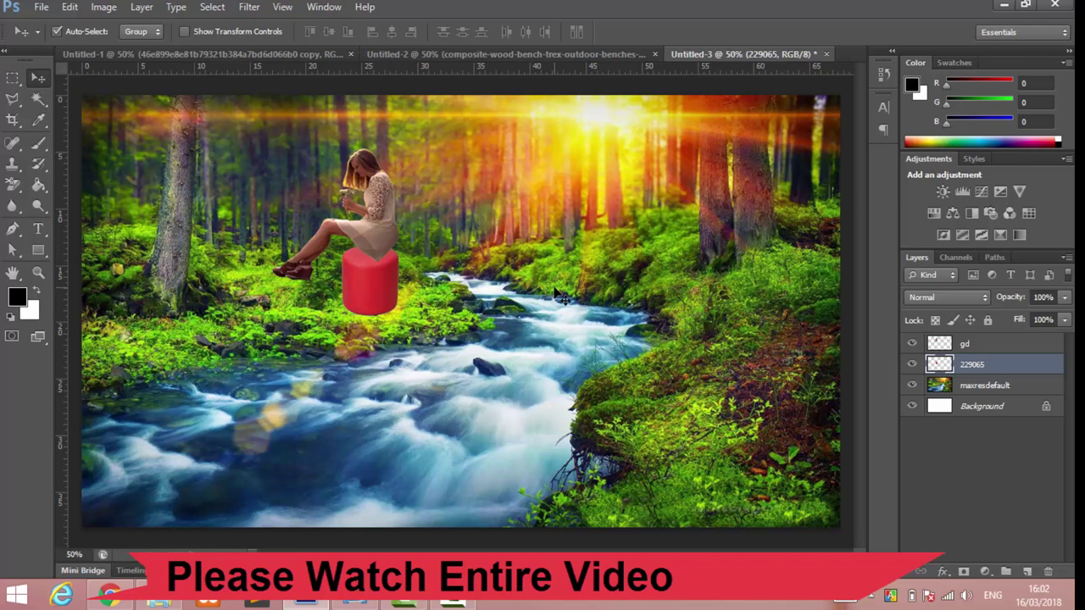
drag(364, 279, 364, 275)
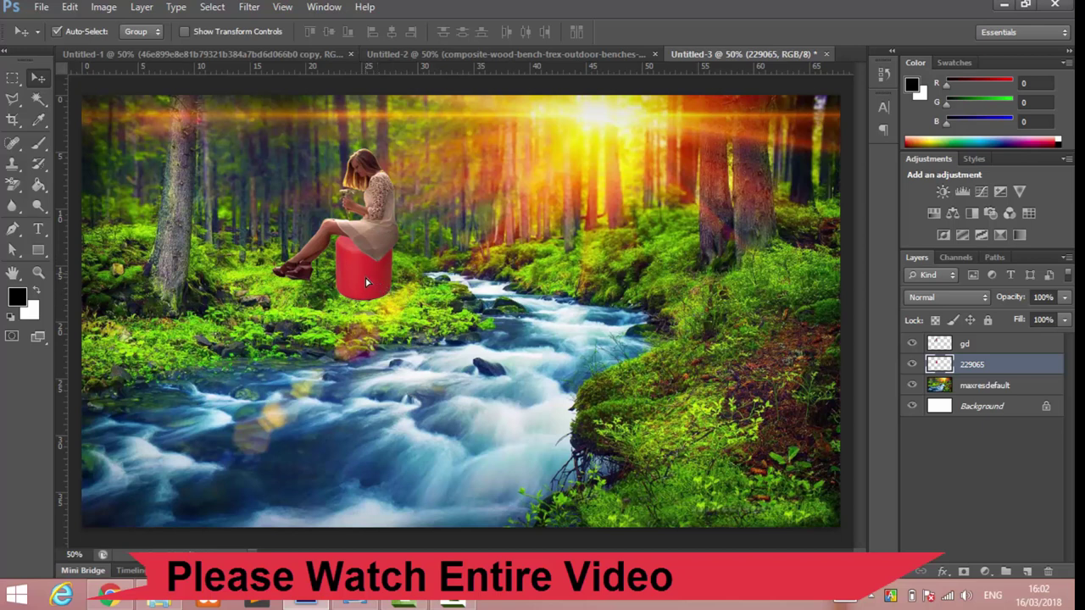
drag(364, 272, 365, 286)
click(372, 234)
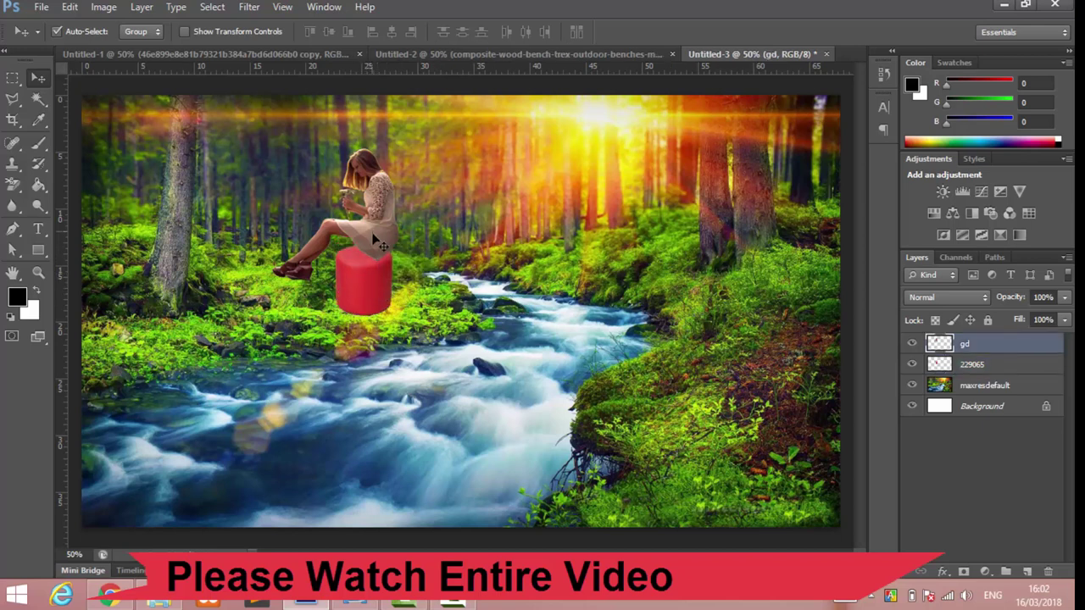
drag(371, 233, 375, 245)
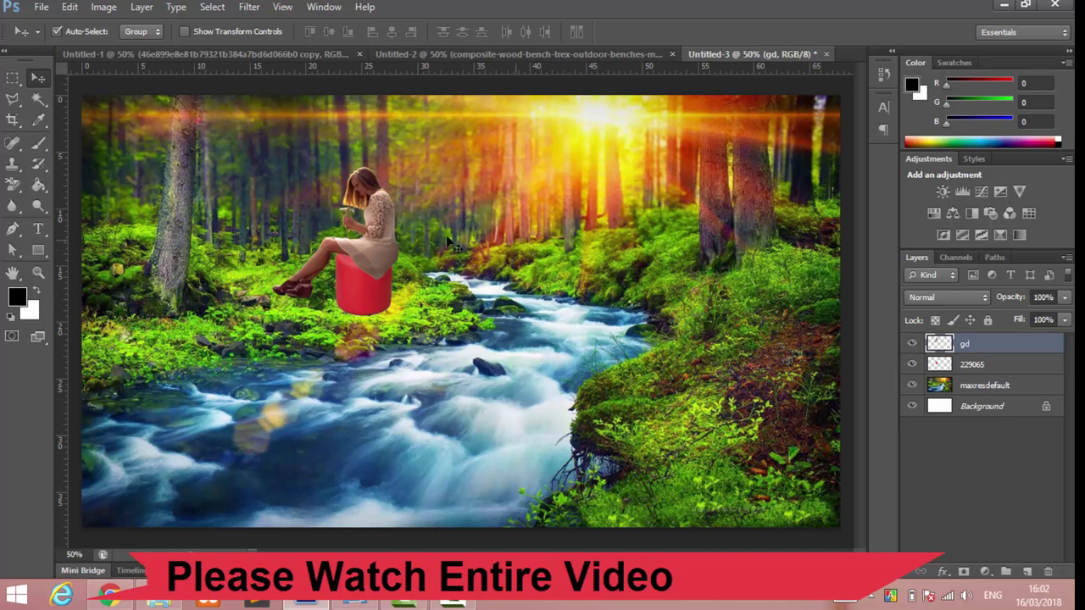
drag(358, 255, 378, 259)
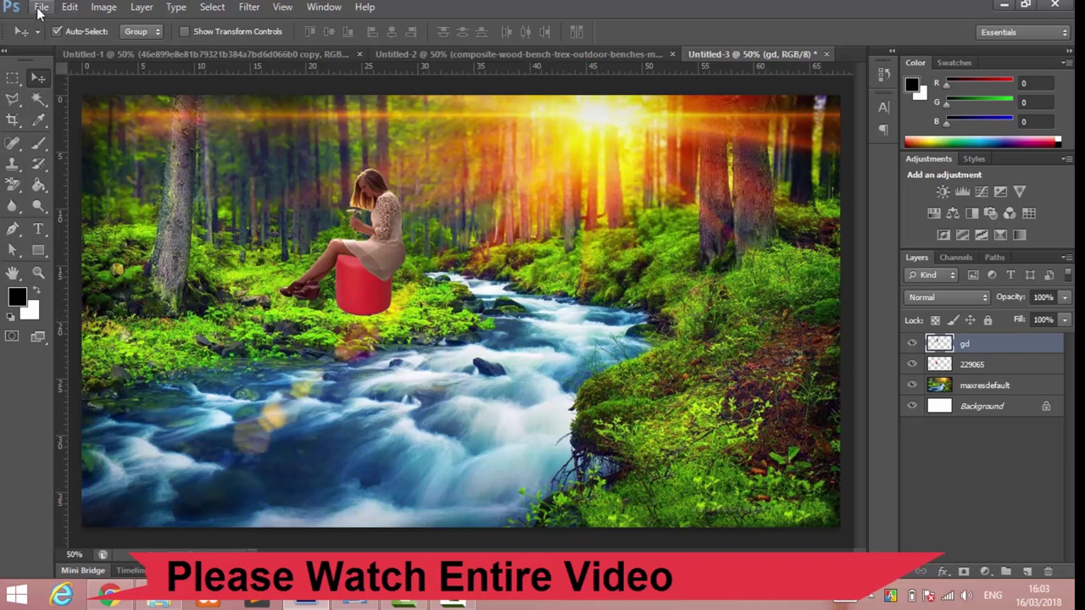
Step: Enlarge the woman to about 135% and move her left and down onto the stool
click(41, 7)
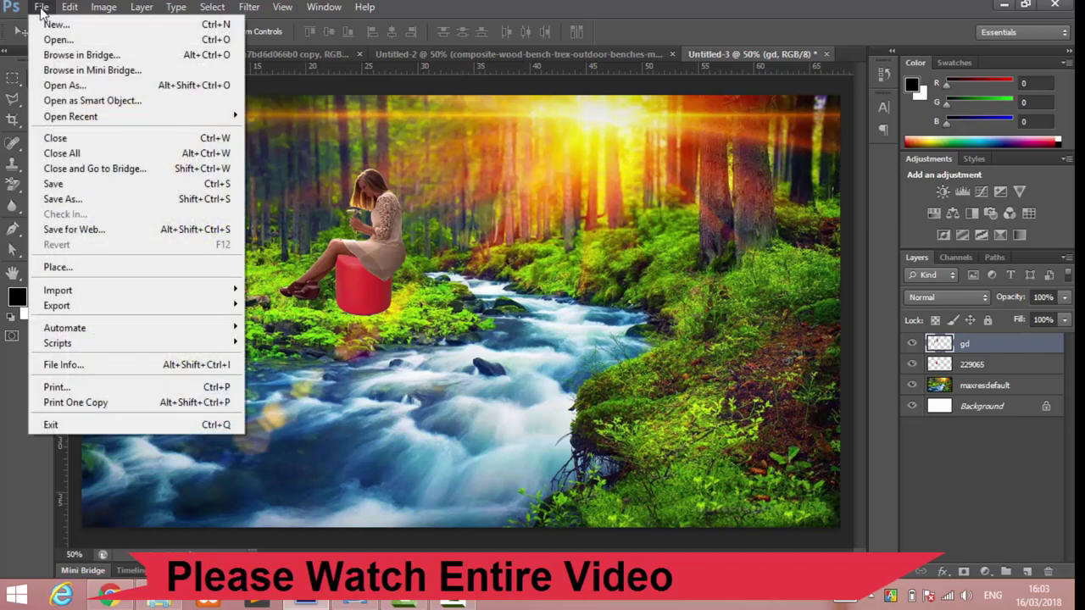
click(369, 253)
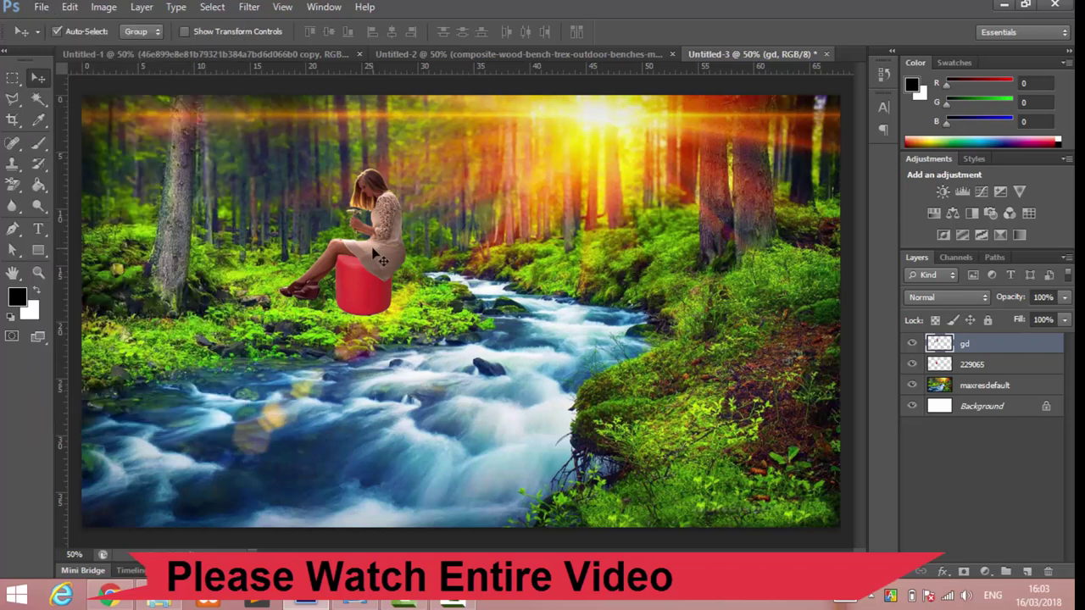
key(ctrl+t)
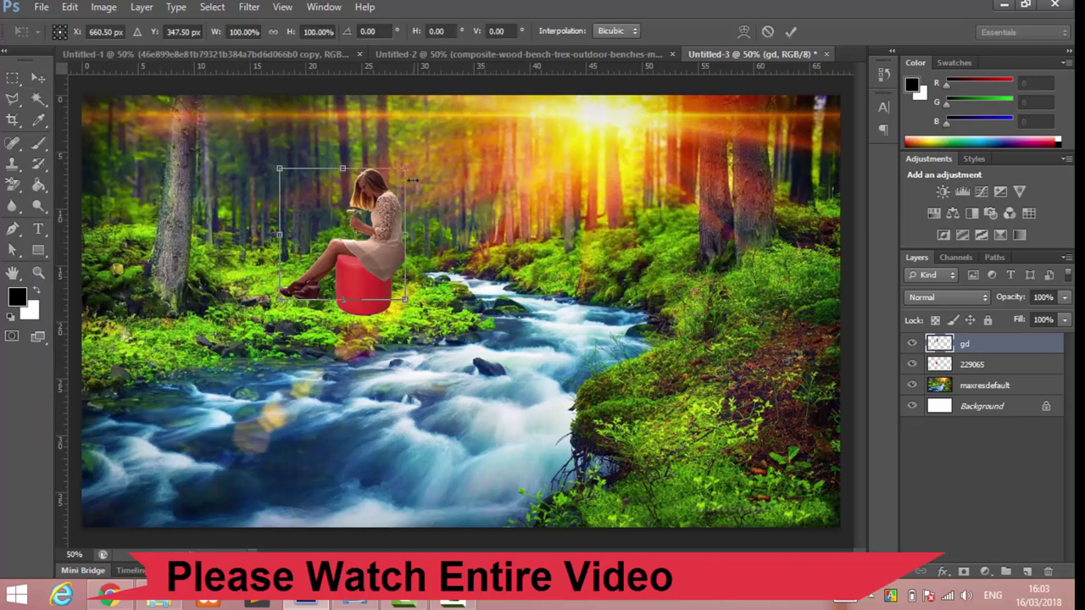
drag(408, 162, 456, 124)
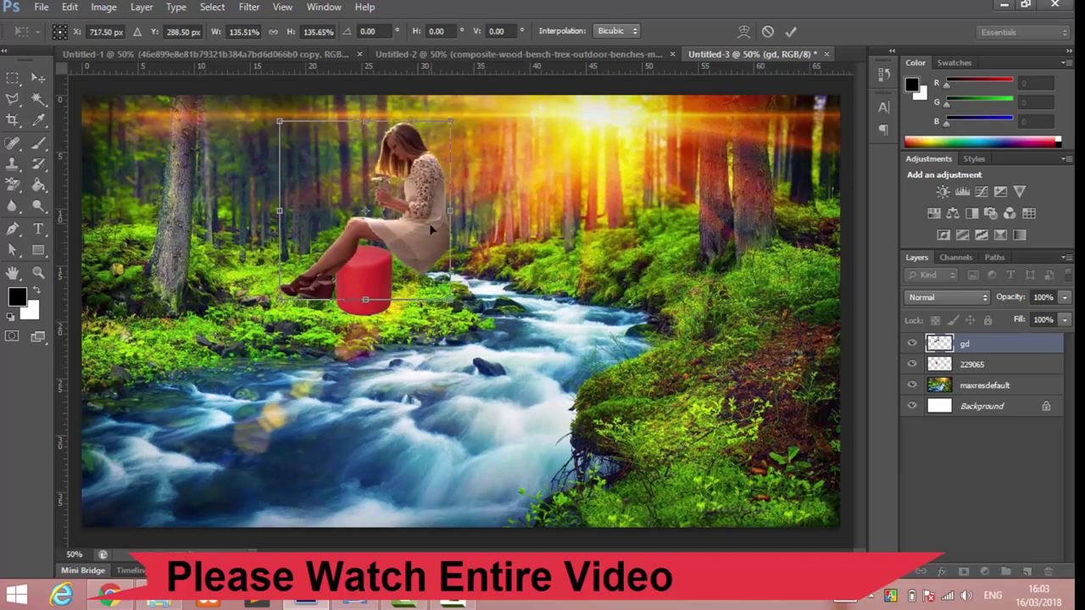
key(Return)
mouse_move(429, 232)
mouse_down()
mouse_move(385, 244)
mouse_move(400, 242)
mouse_up()
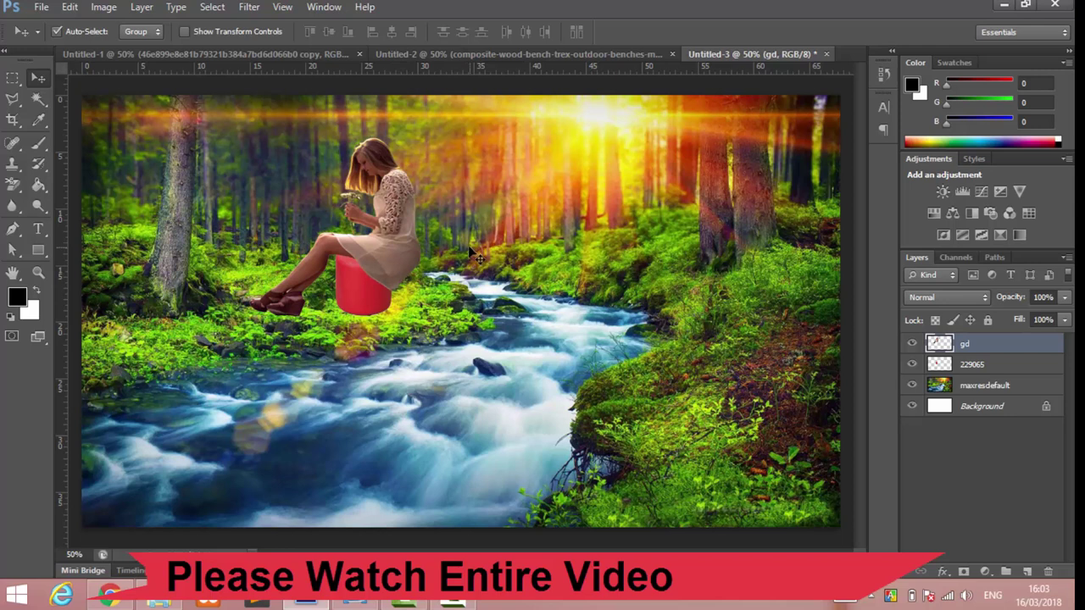
mouse_move(399, 258)
mouse_down()
mouse_move(379, 256)
mouse_move(399, 255)
mouse_move(399, 268)
mouse_move(399, 254)
mouse_up()
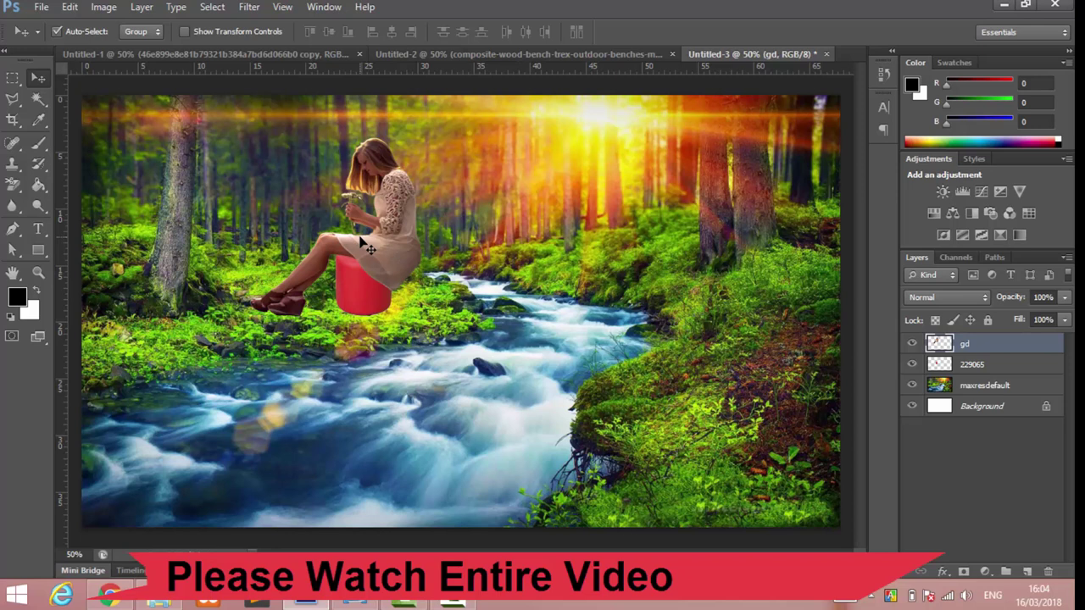
Step: Scale the woman back down to about 93%, then 98%, shifting her slightly right
key(ctrl+t)
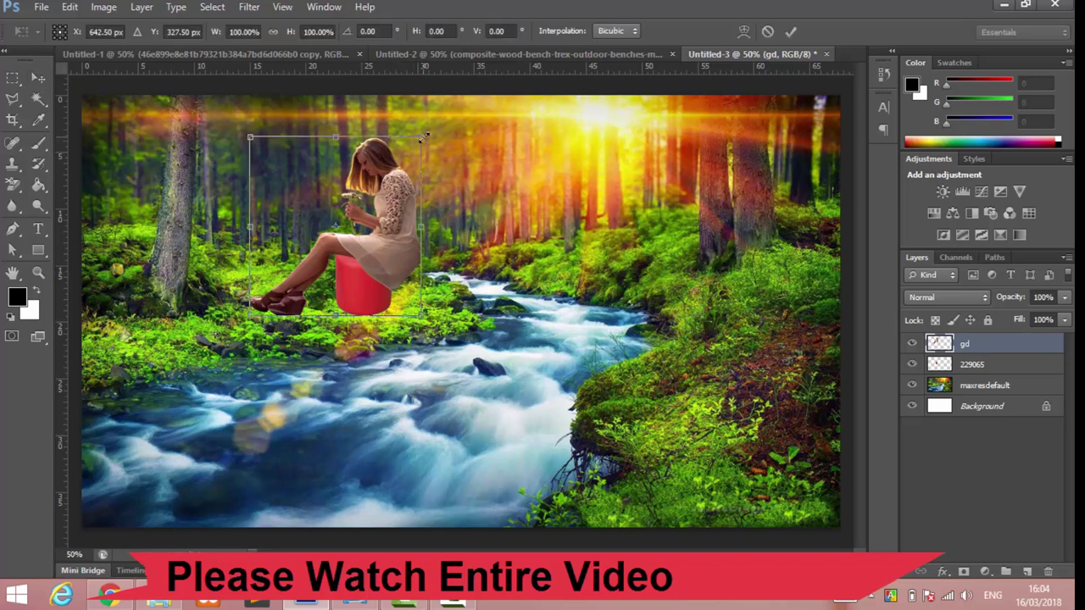
drag(421, 138, 410, 150)
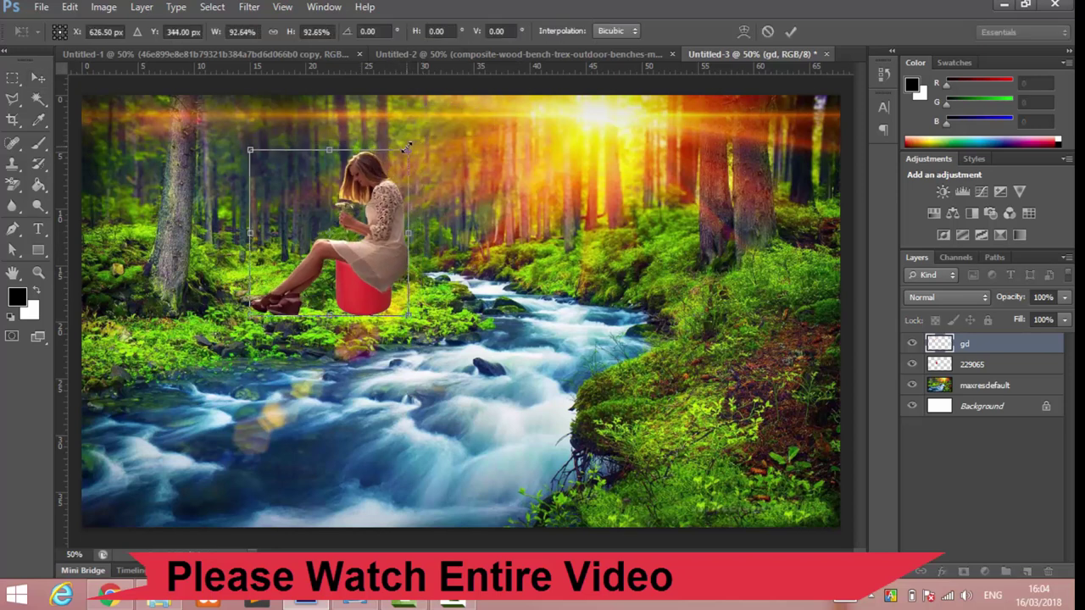
drag(378, 255, 385, 256)
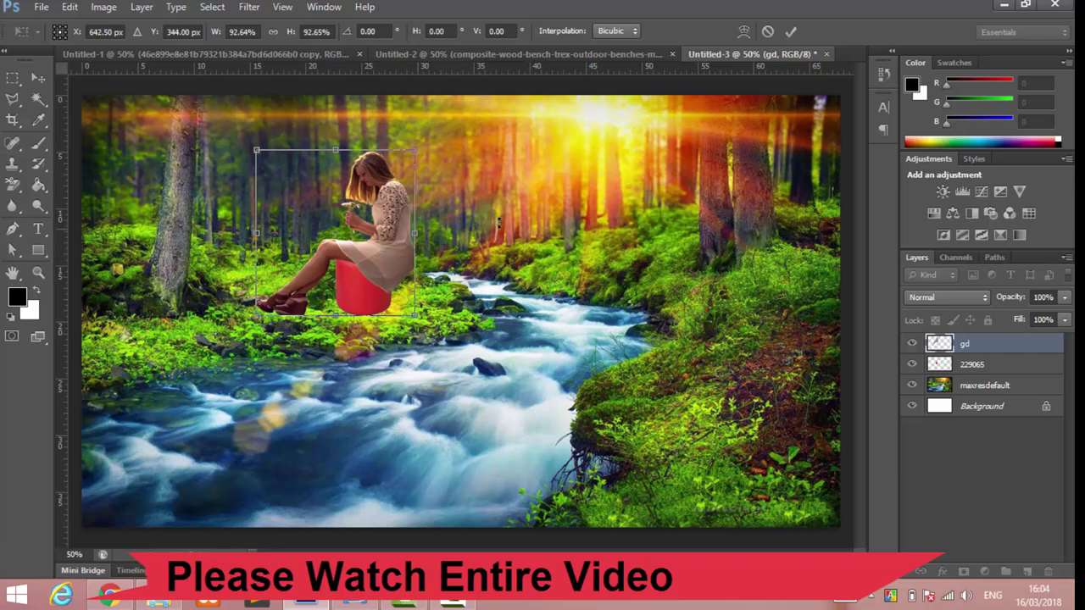
key(Return)
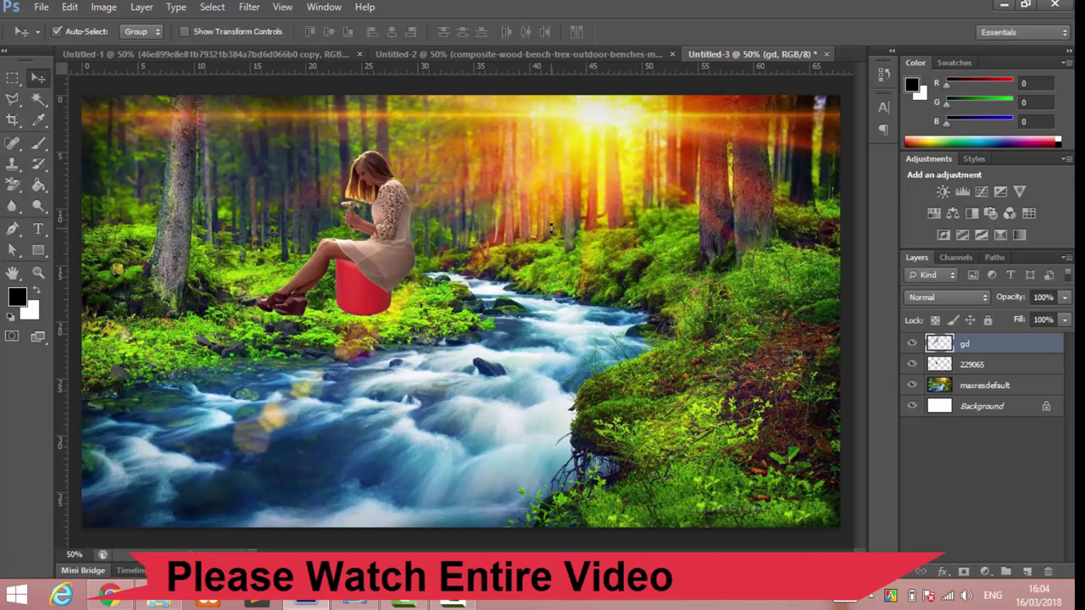
key(ctrl+t)
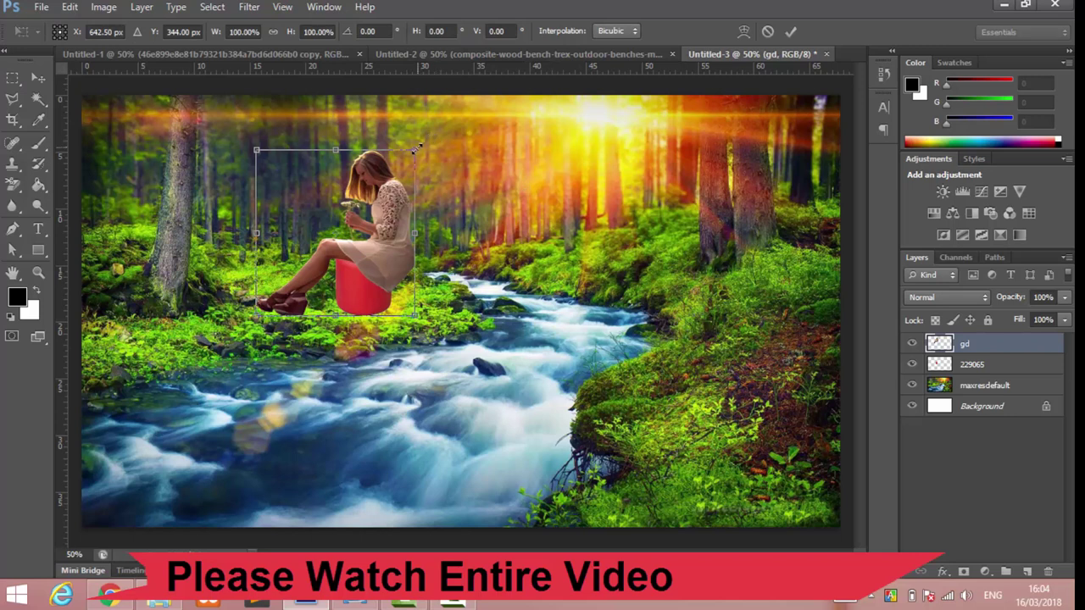
drag(417, 148, 414, 151)
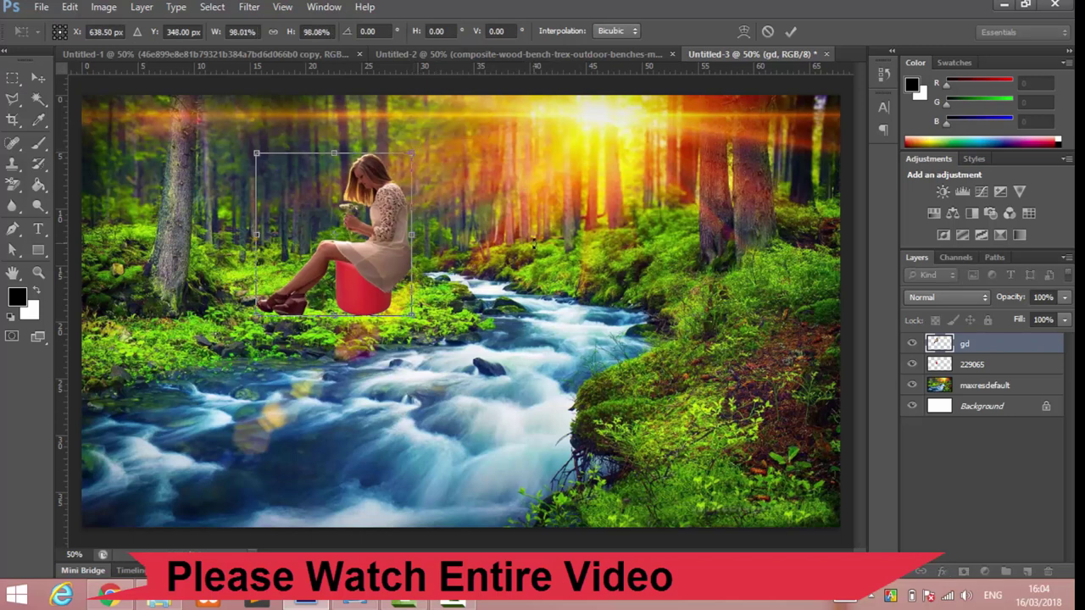
key(Return)
Step: Save the composite as JPEG file hjk.jpg, accepting the default JPEG quality options
click(41, 8)
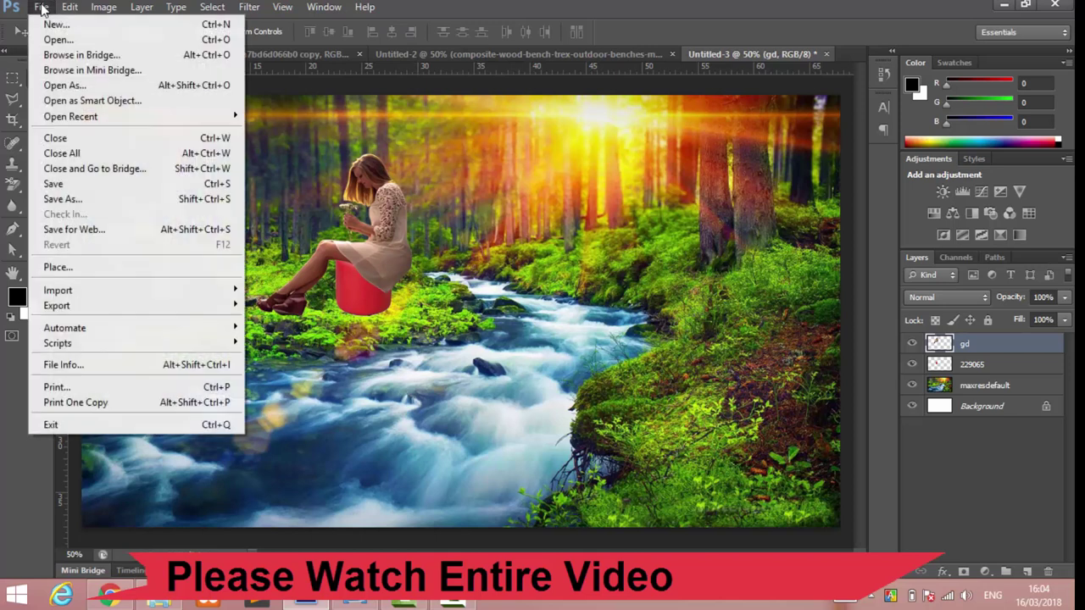
click(62, 198)
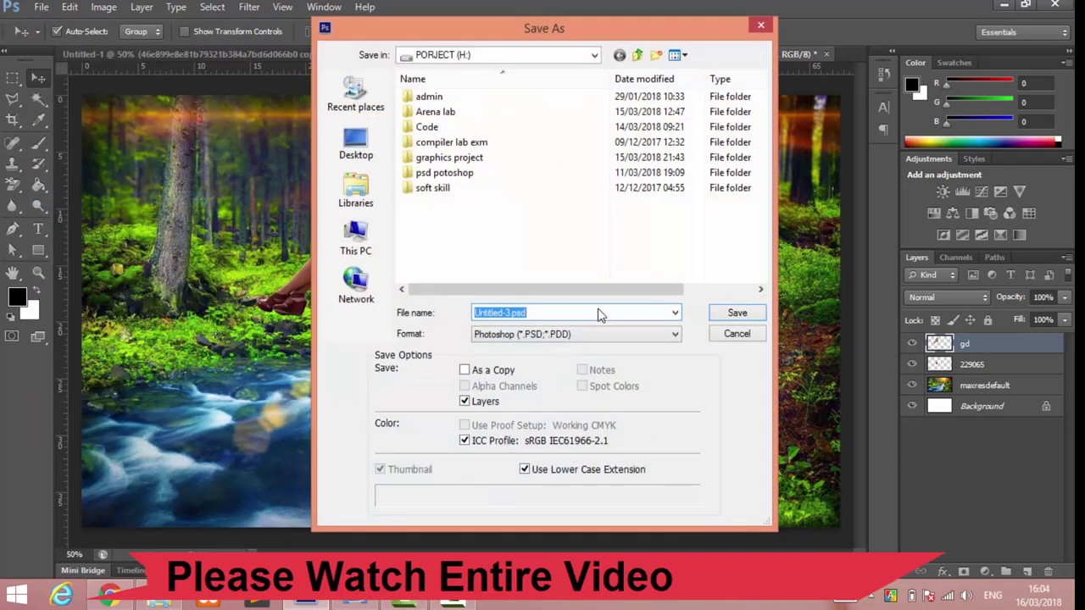
text(hjk)
click(611, 334)
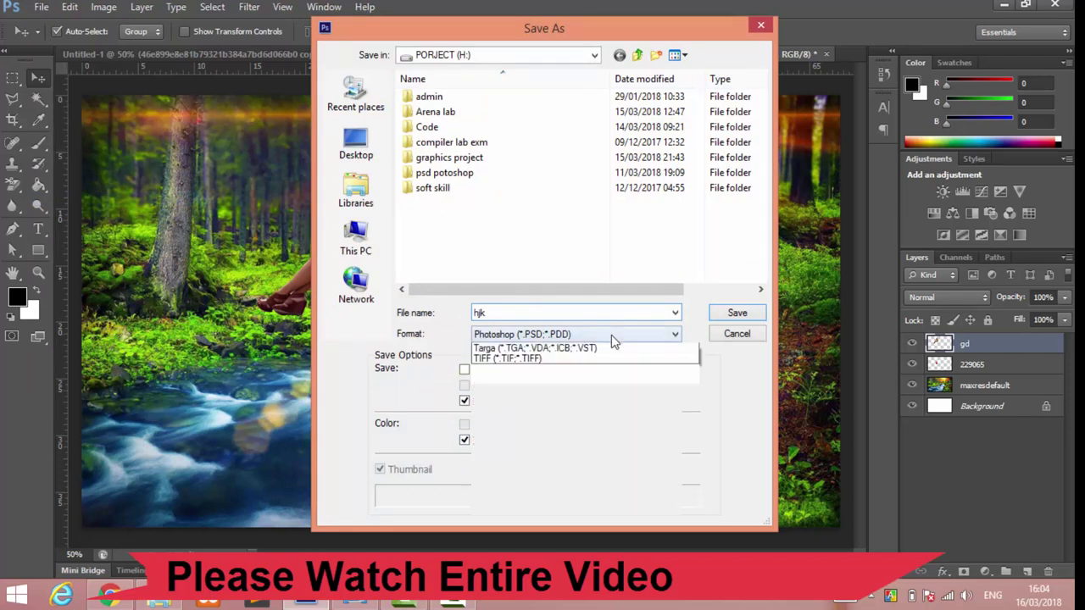
click(565, 441)
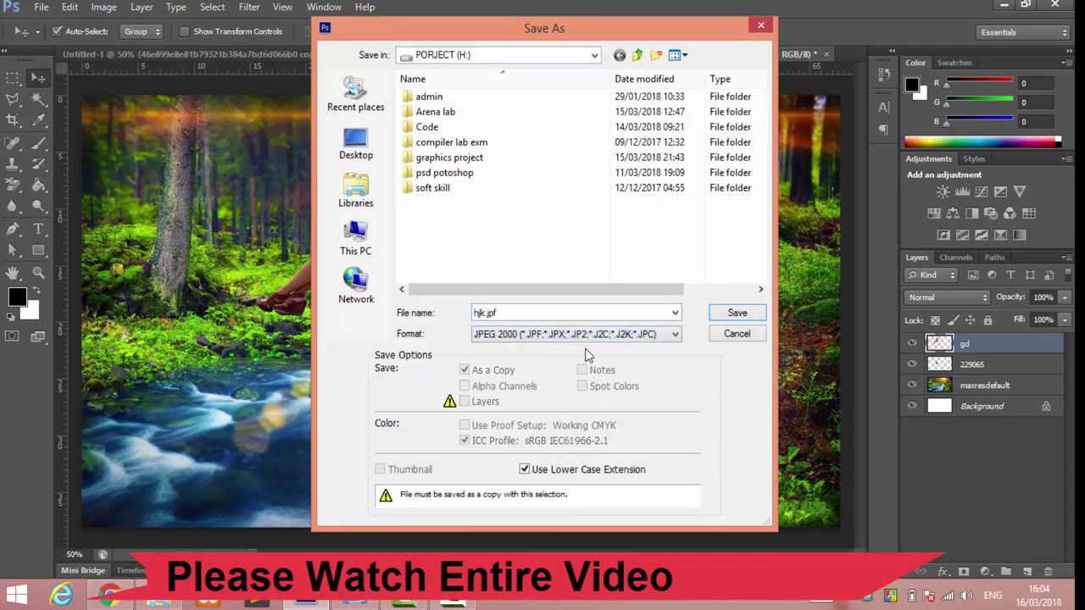
click(594, 334)
click(570, 428)
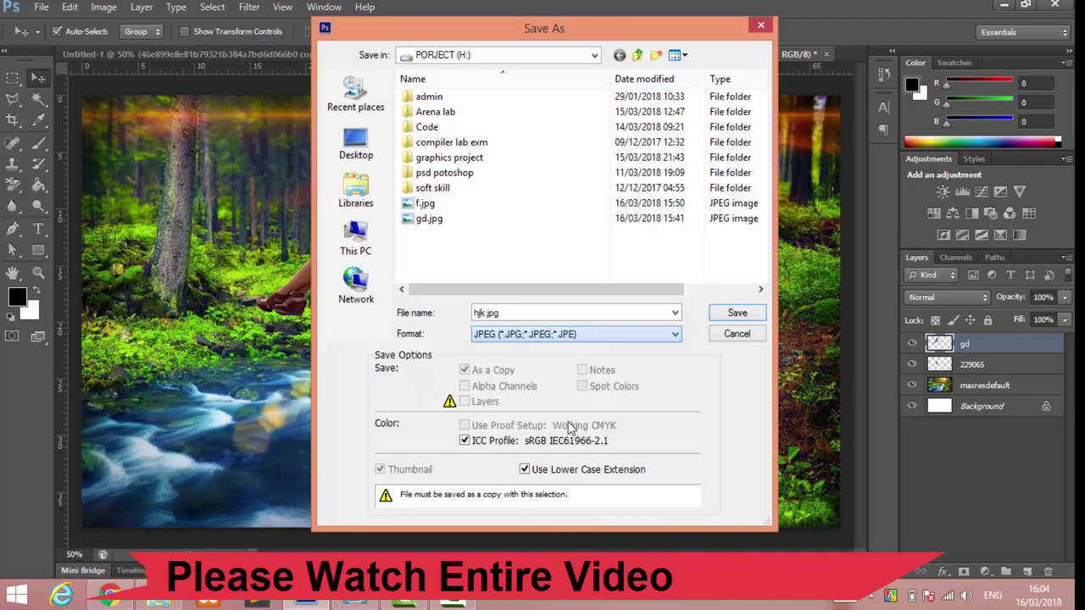
click(738, 314)
click(630, 143)
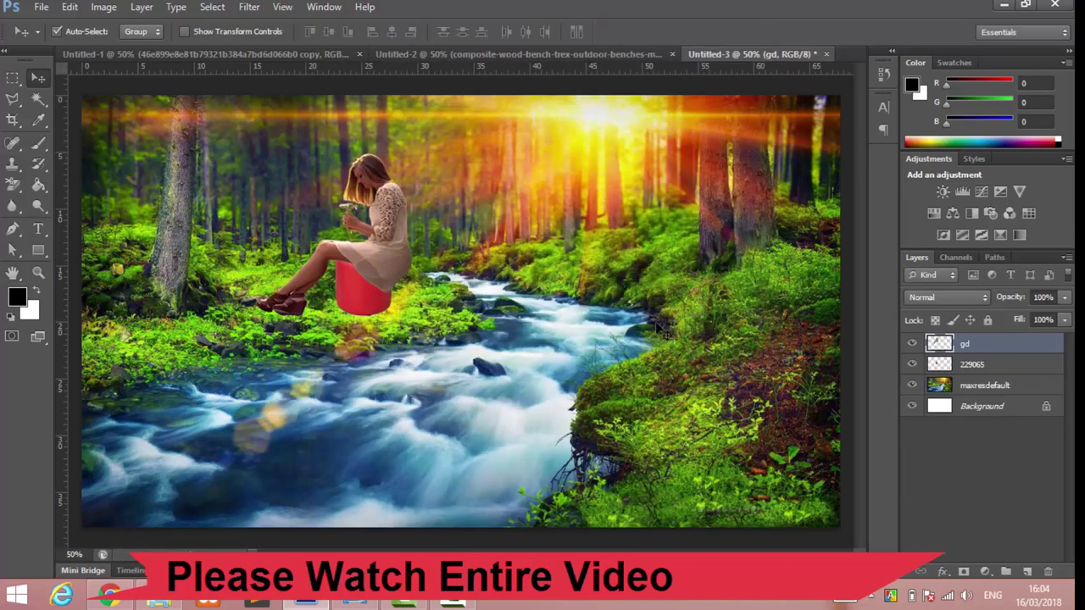
click(475, 603)
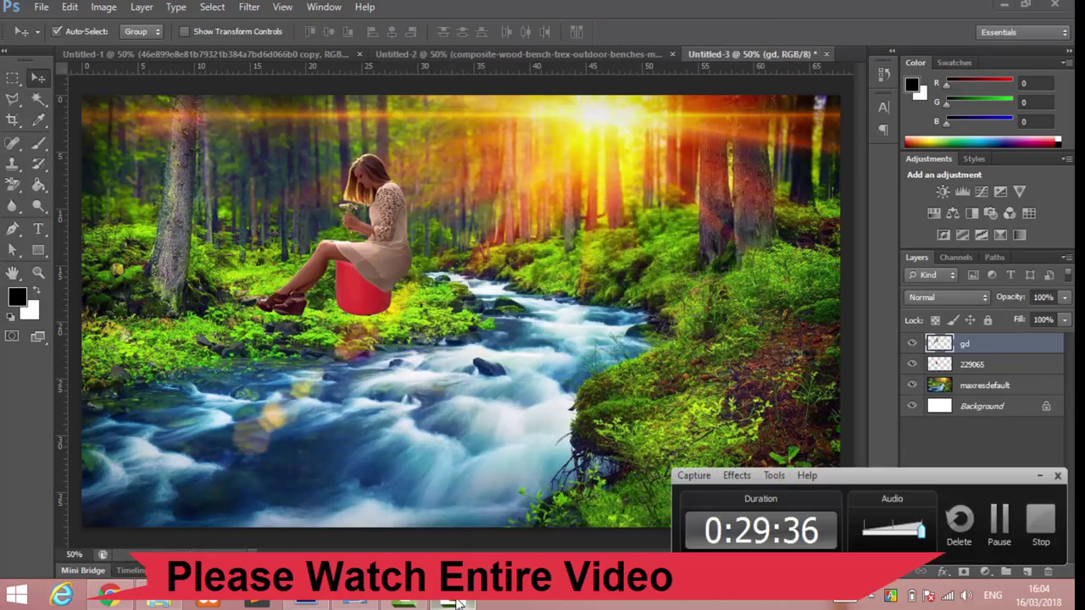